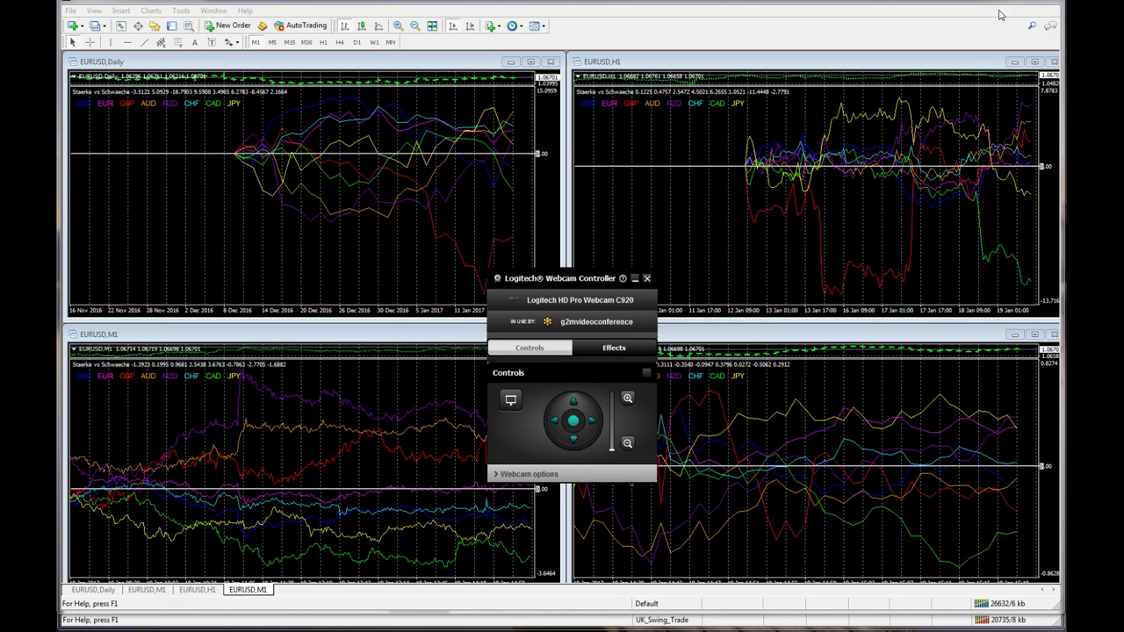
Step: Clear the trading platform windows from view and open the Forex Factory calendar in the browser
key(alt+Tab)
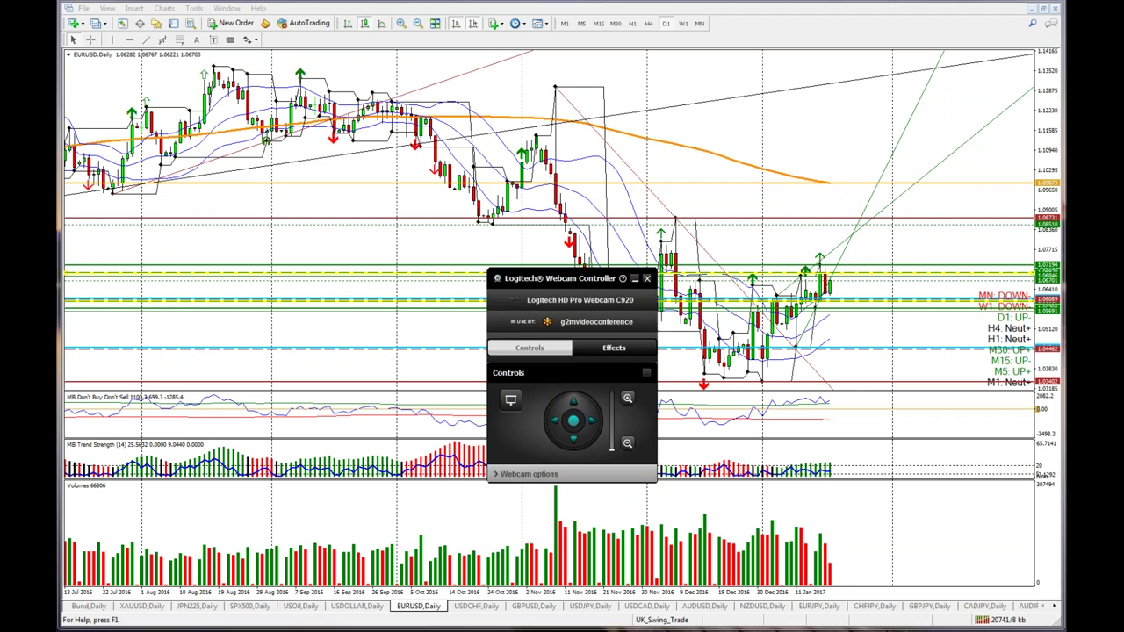
key(super+d)
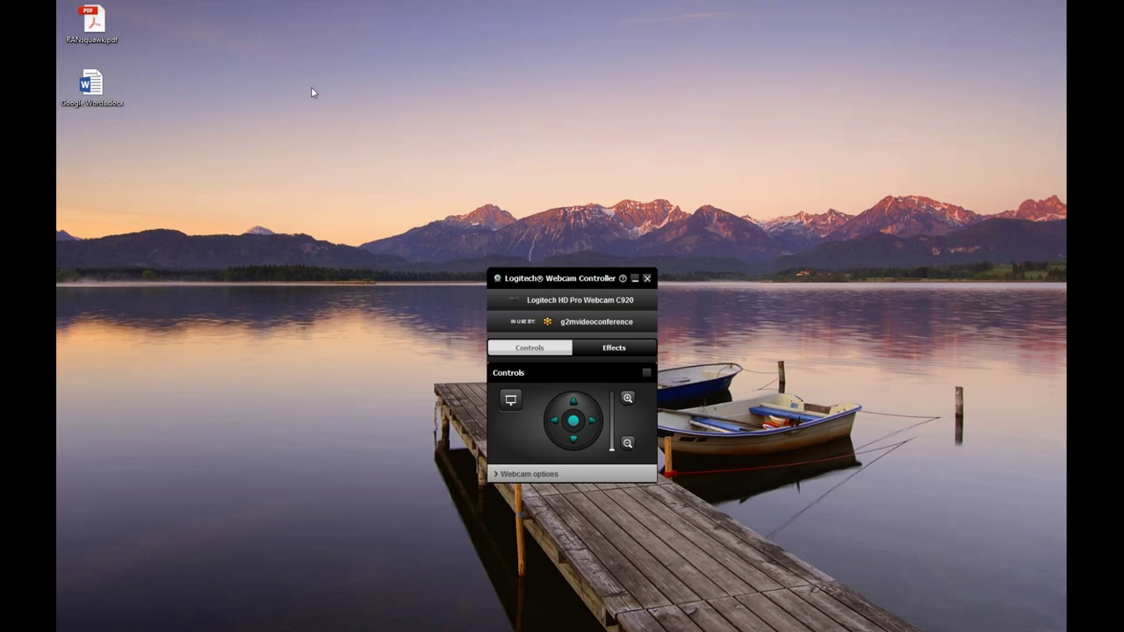
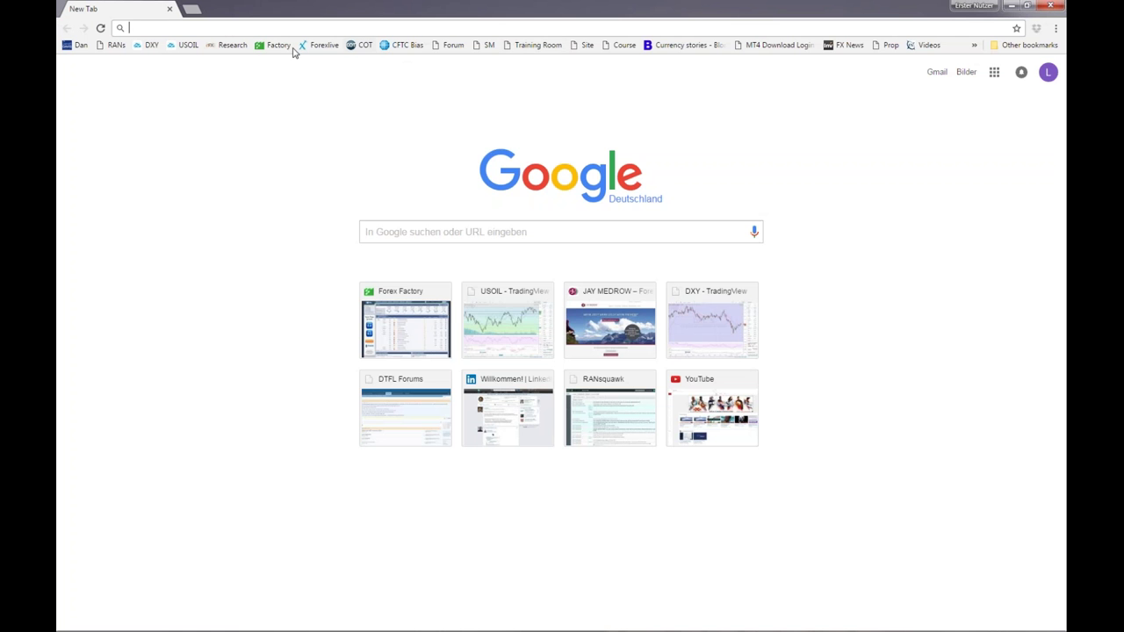
click(279, 45)
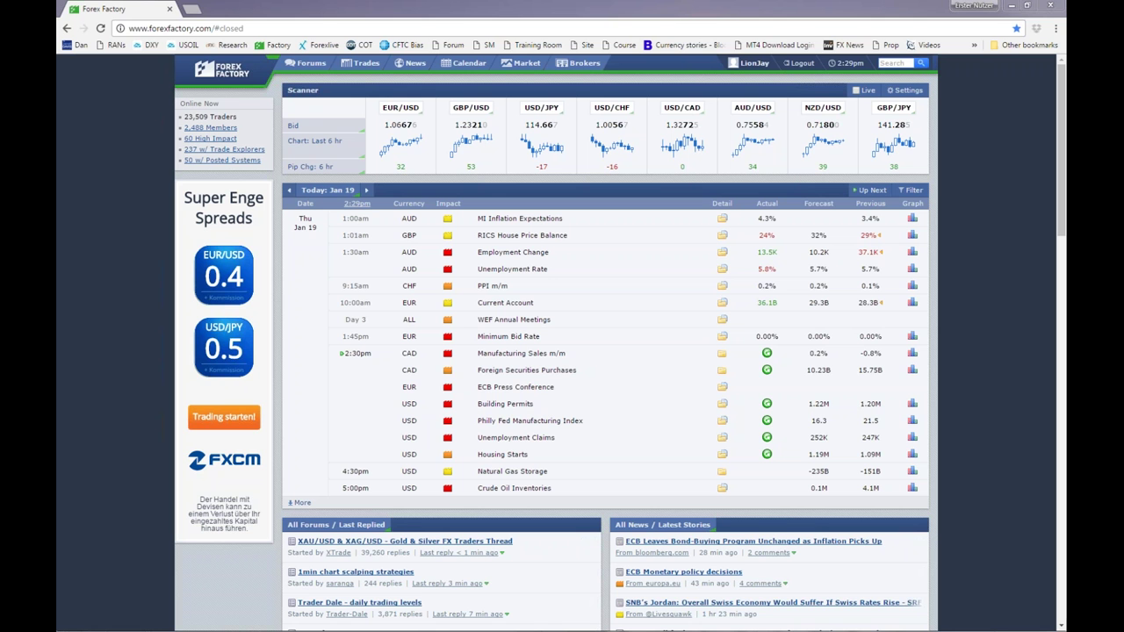
Step: Open the RANsquawk live news dashboard in the browser alongside Forex Factory
click(434, 25)
key(Return)
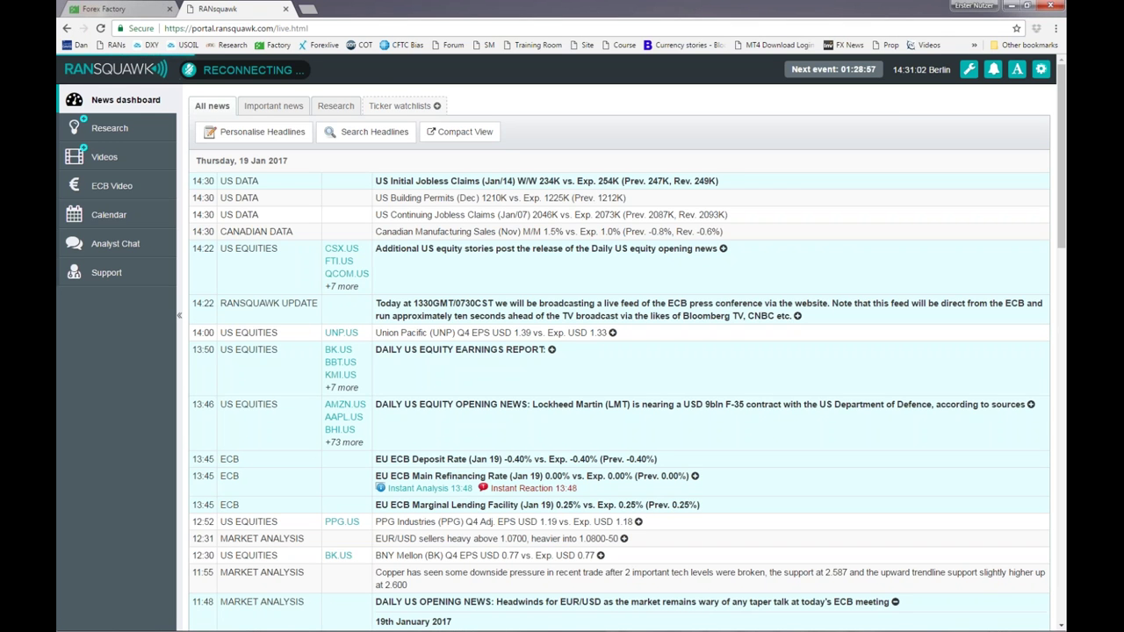
key(alt+Tab)
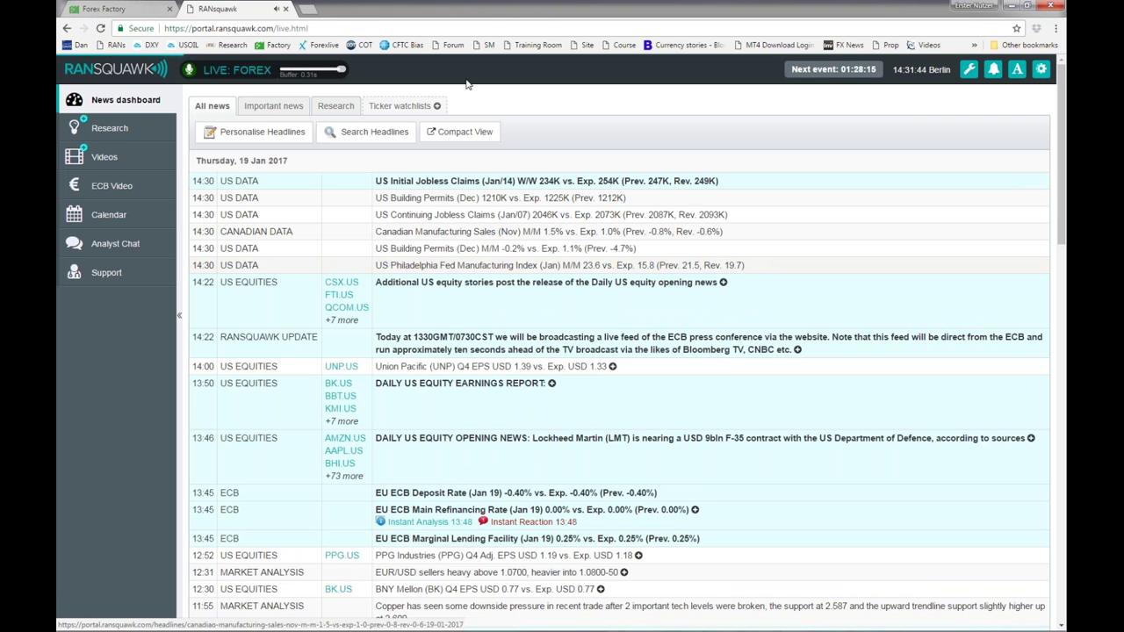
Step: Stop the live Forex squawk, try to select the ECB (19th Jan) audio feed, and return to the Forex Factory page
click(190, 73)
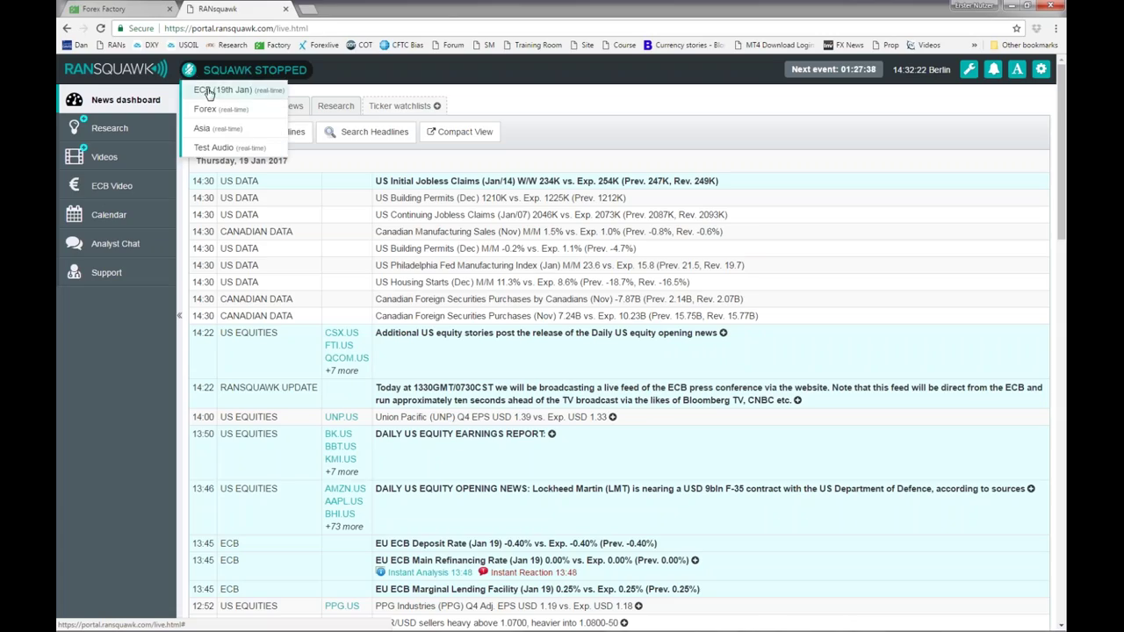
click(213, 87)
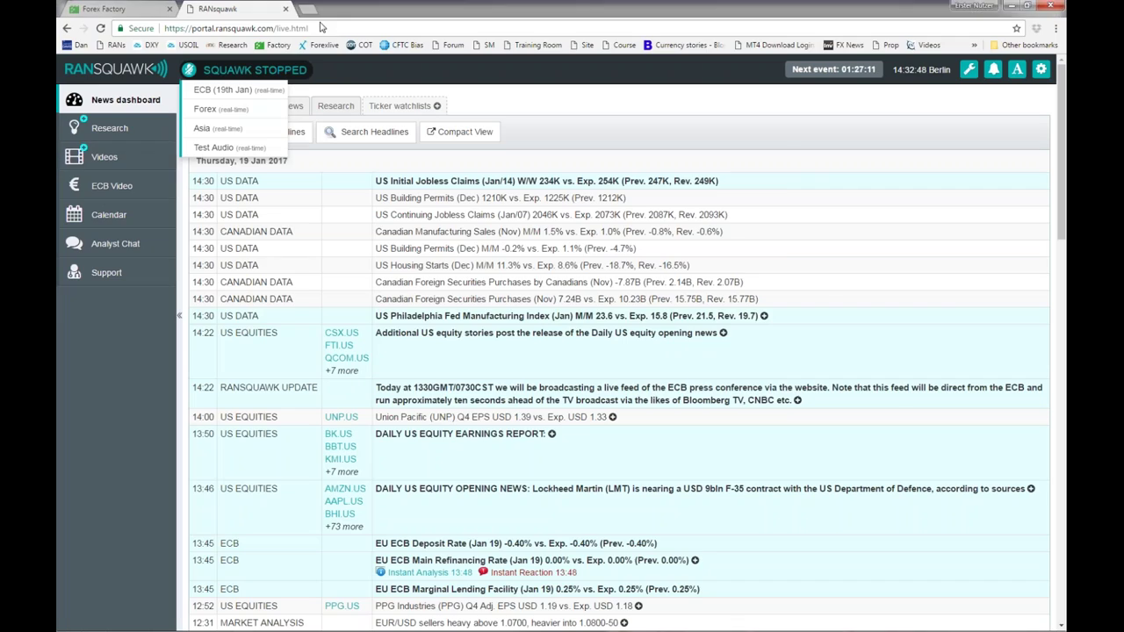
click(95, 13)
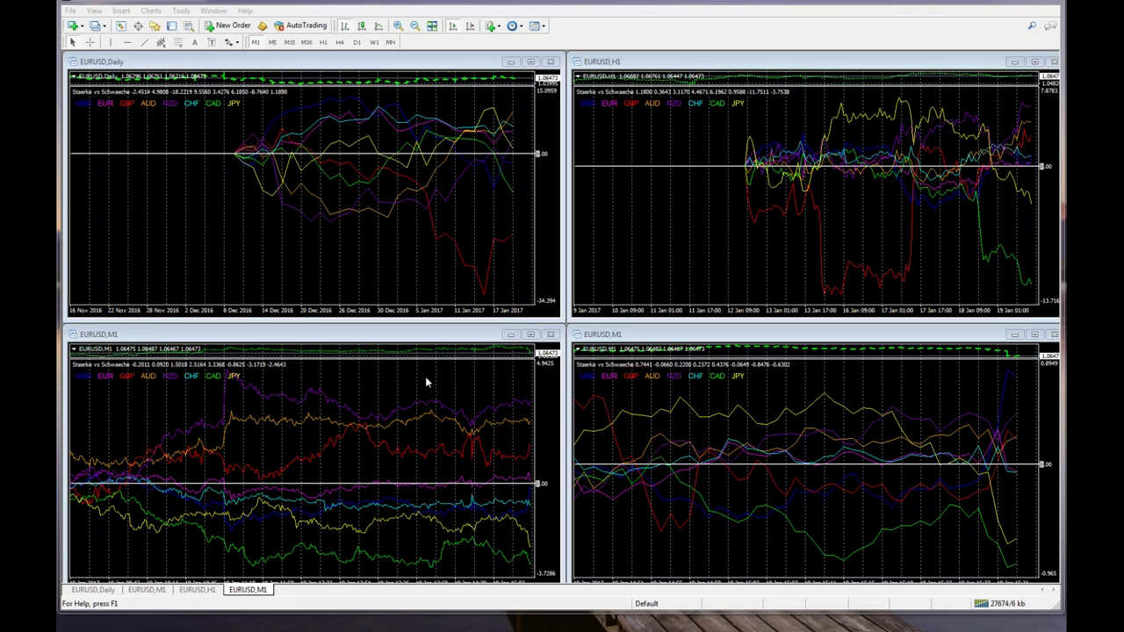
Step: Review the input settings of the Staerke_vs_Schwaeche indicator on one of the EURUSD M1 charts
right_click(839, 389)
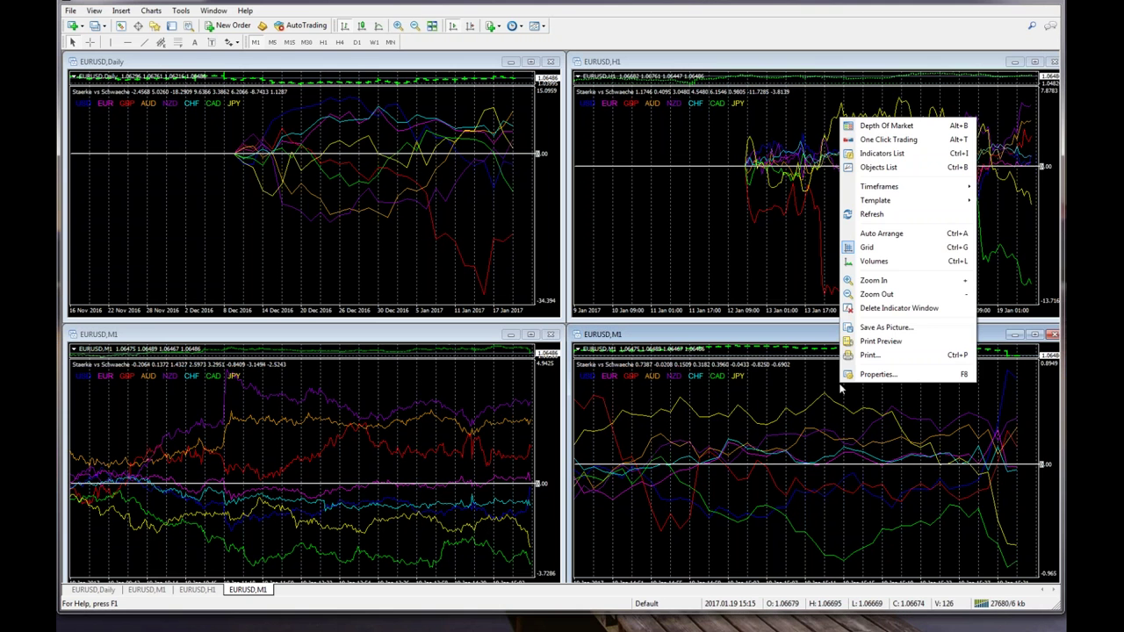
click(828, 419)
right_click(763, 397)
click(794, 160)
click(540, 290)
click(673, 280)
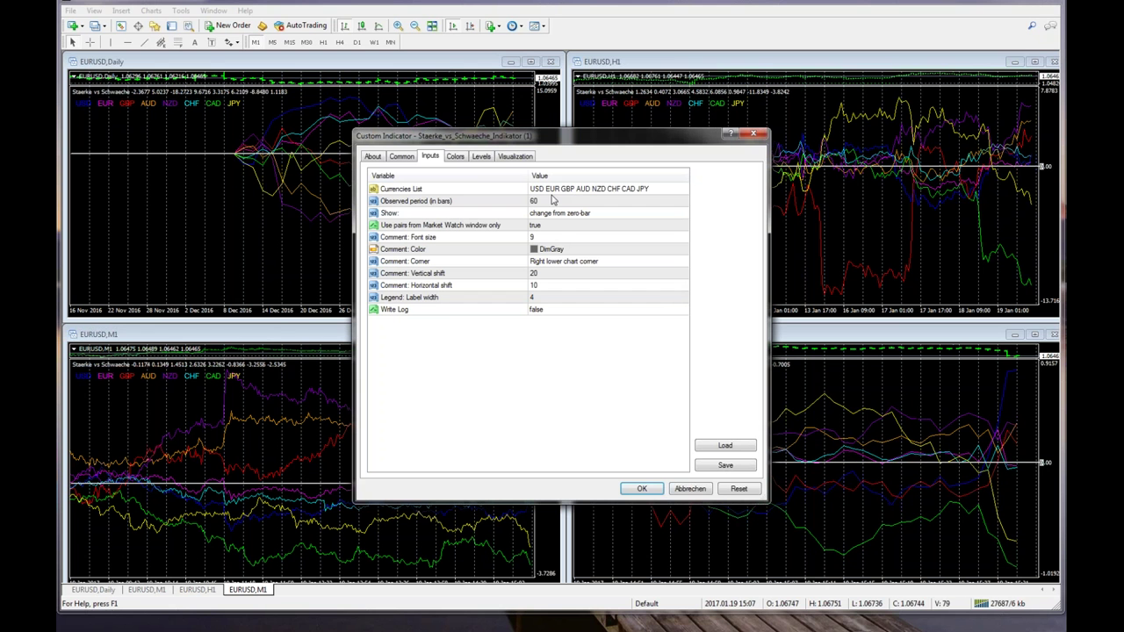
click(641, 489)
click(648, 367)
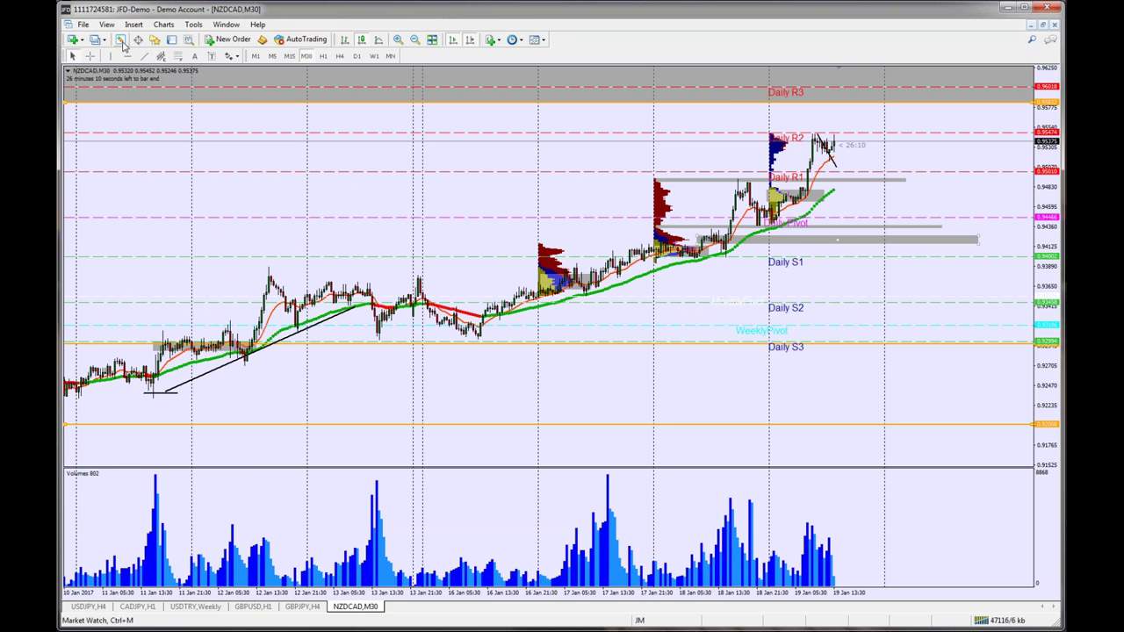
Step: Find EURUSD in the Market Watch list and open a new chart window for it
click(122, 41)
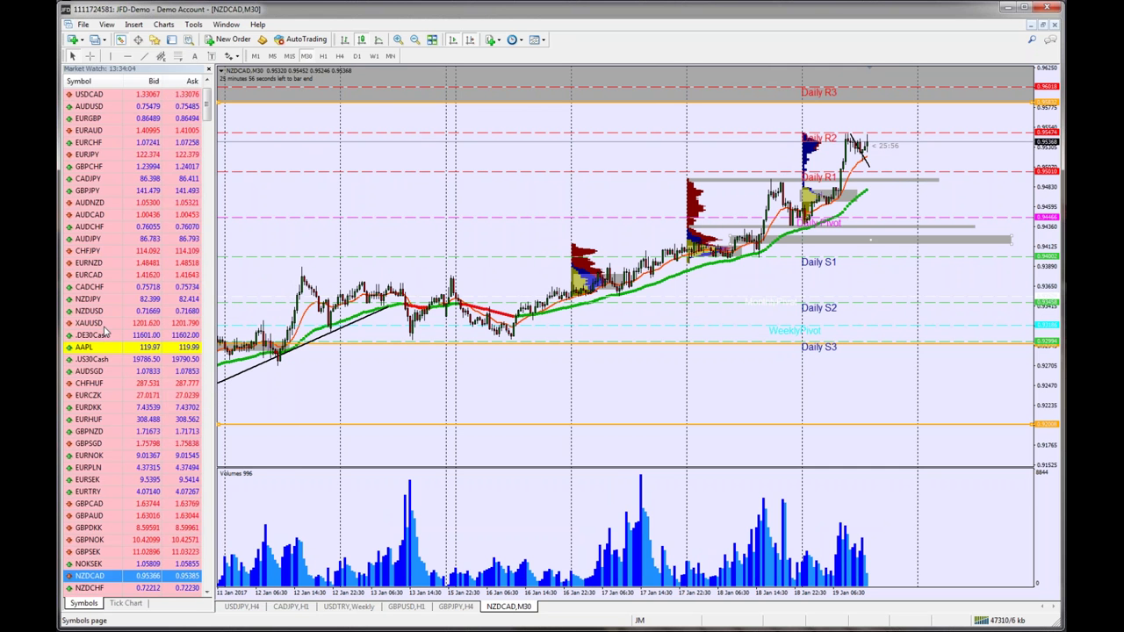
drag(209, 106, 211, 75)
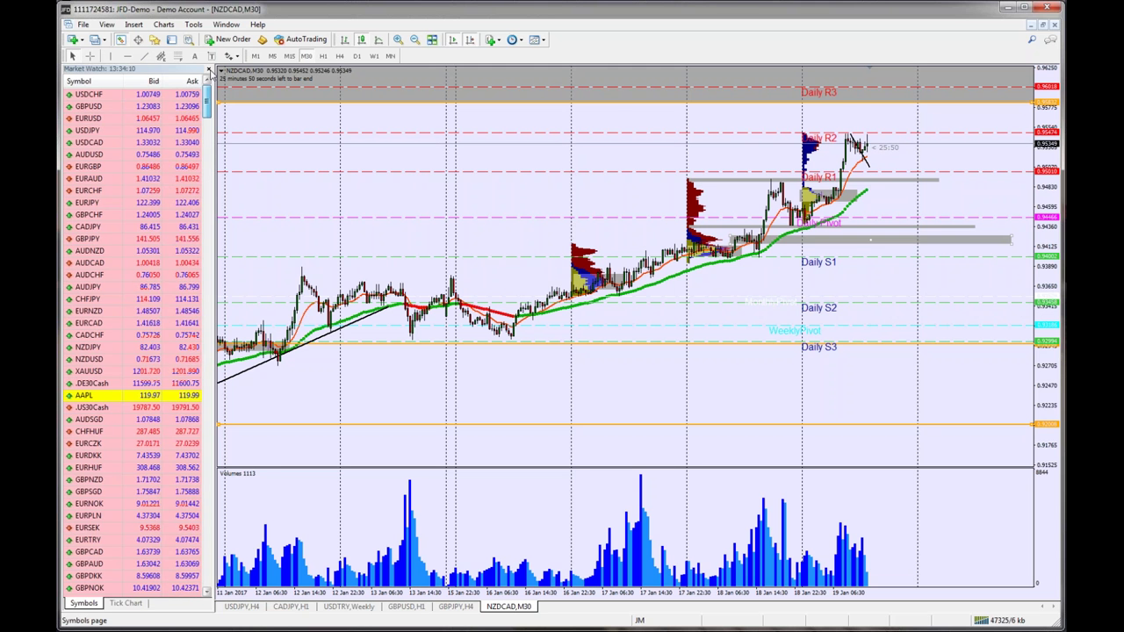
right_click(105, 119)
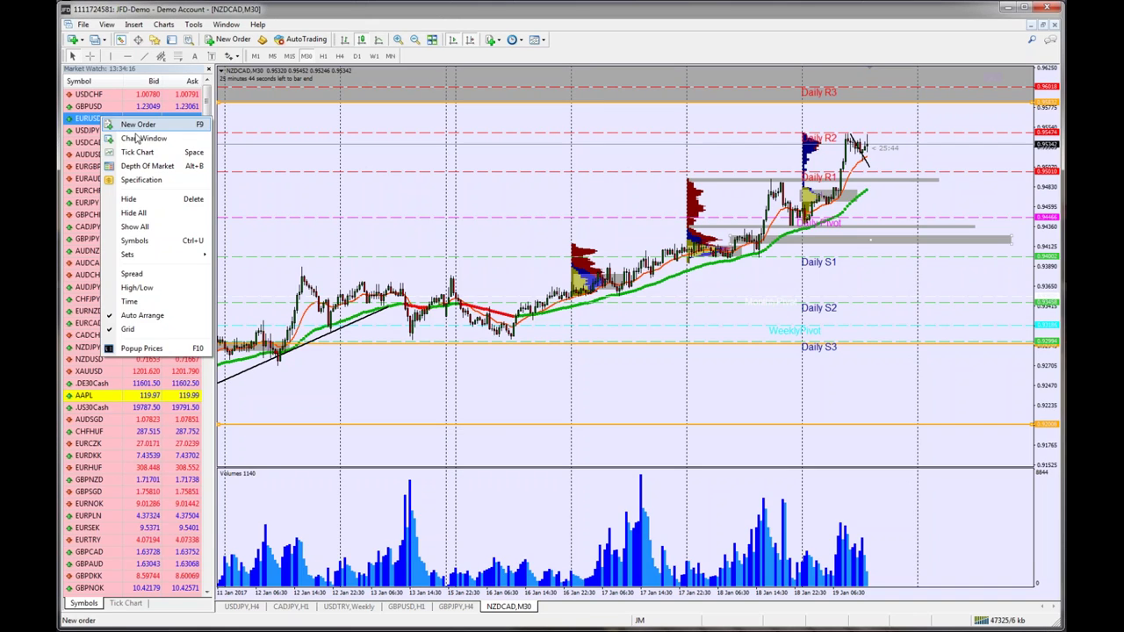
click(141, 139)
Step: Apply the saved template with moving averages and volumes to the EURUSD M1 chart, and hide the Market Watch list
right_click(447, 229)
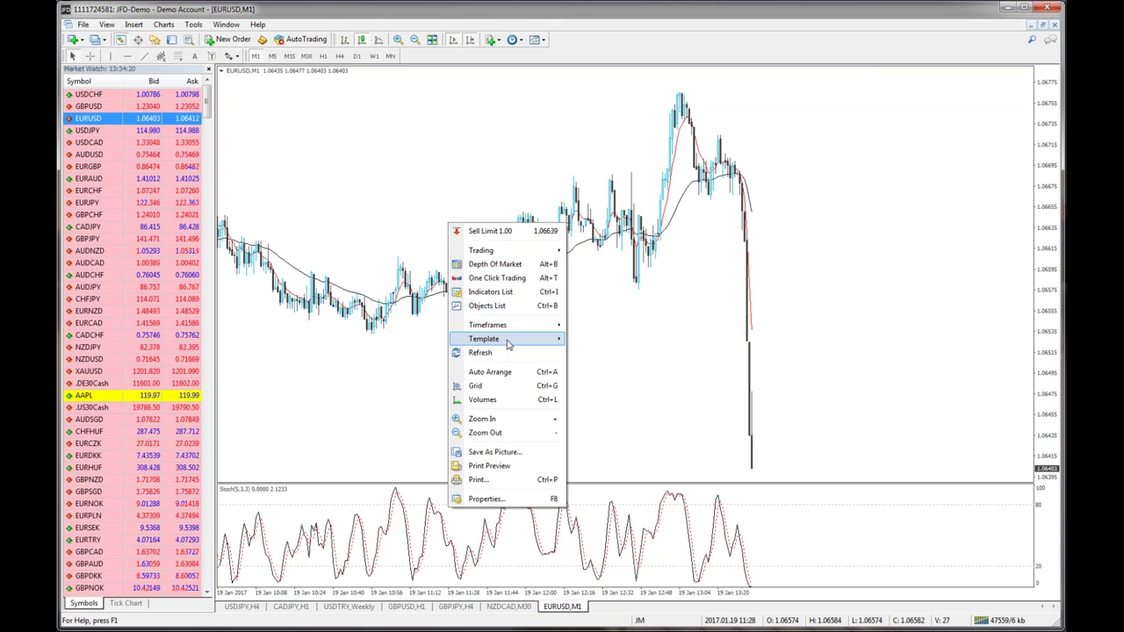
mouse_move(506, 342)
click(610, 453)
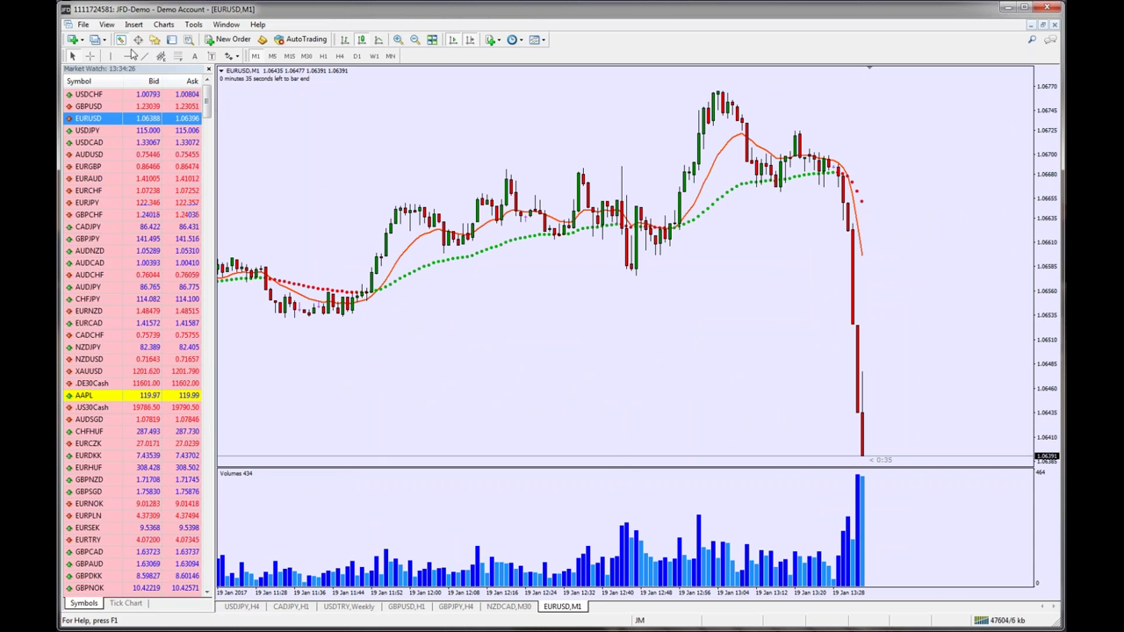
click(120, 38)
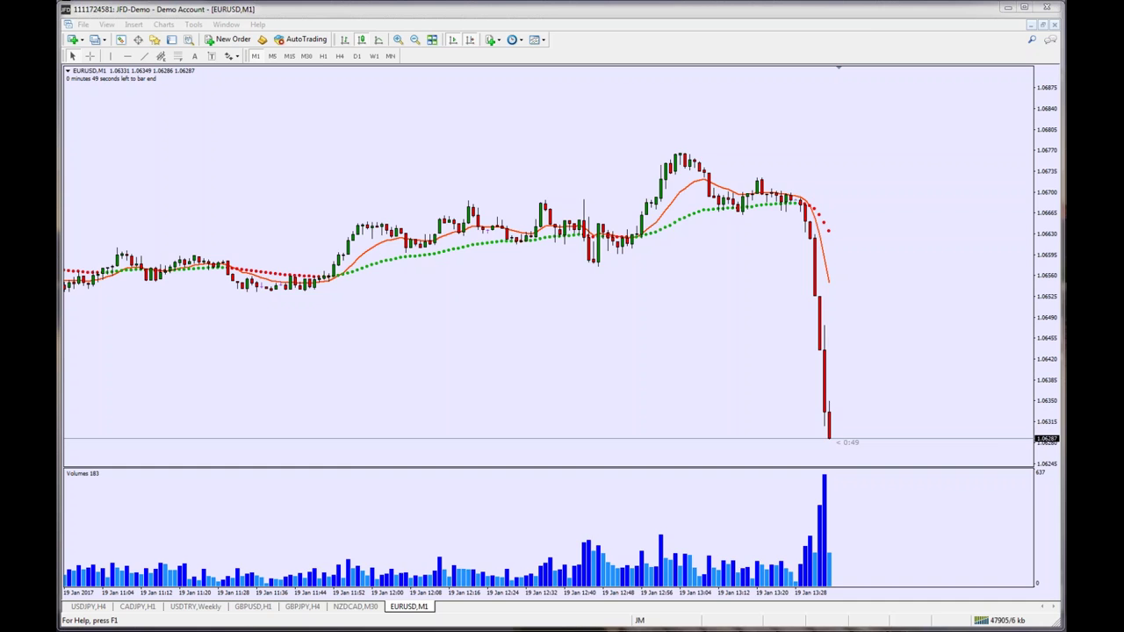
key(alt+Tab)
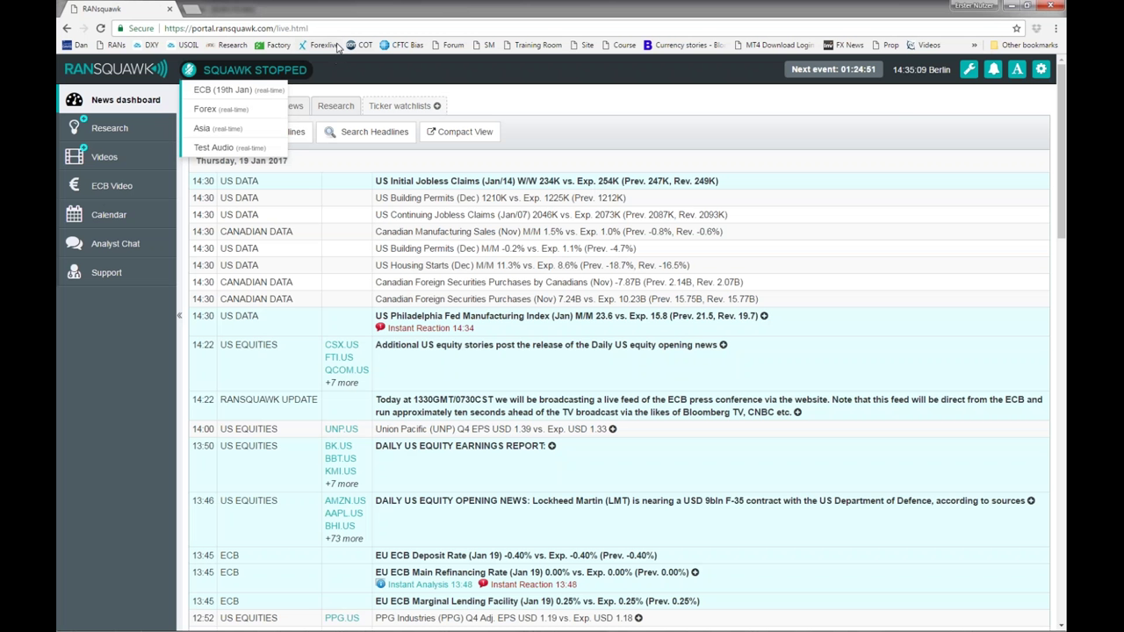
click(321, 45)
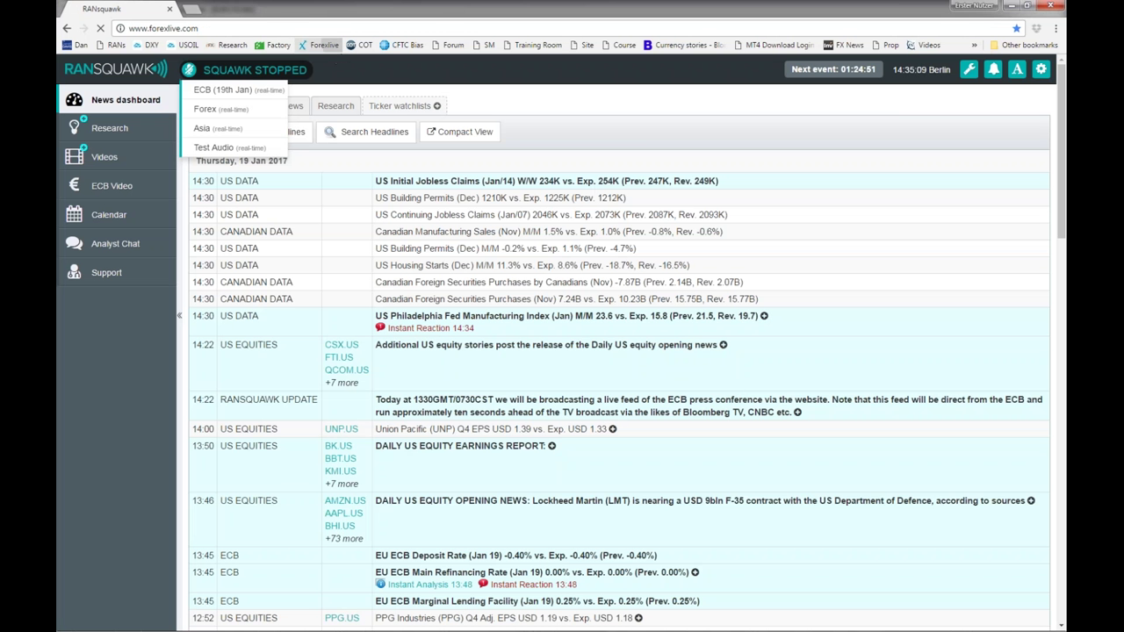
click(211, 28)
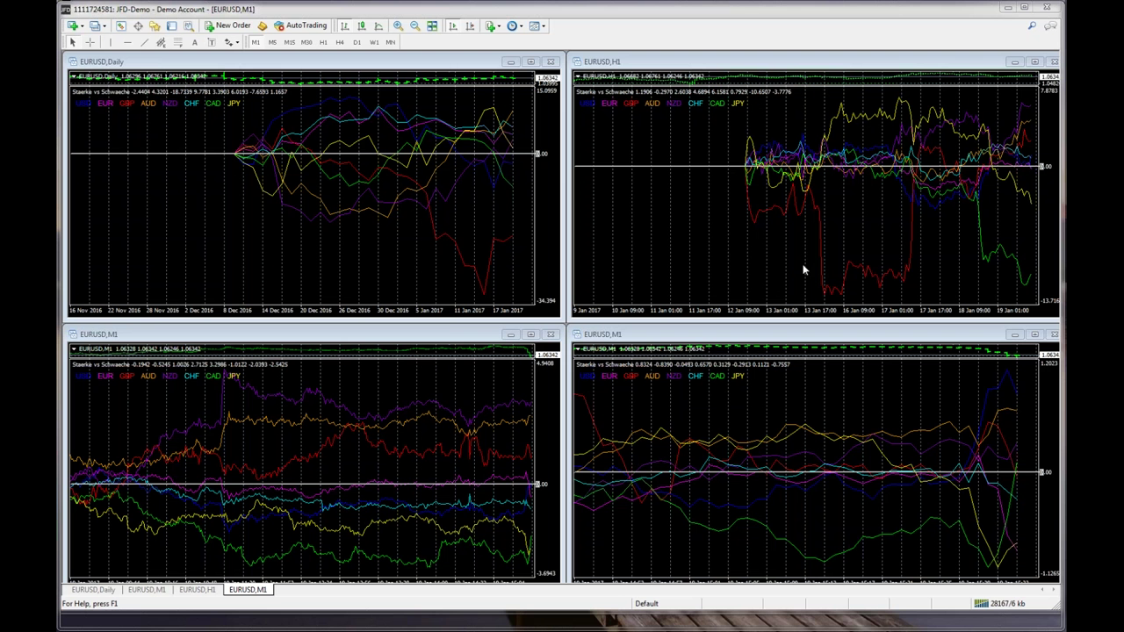
key(alt+Tab)
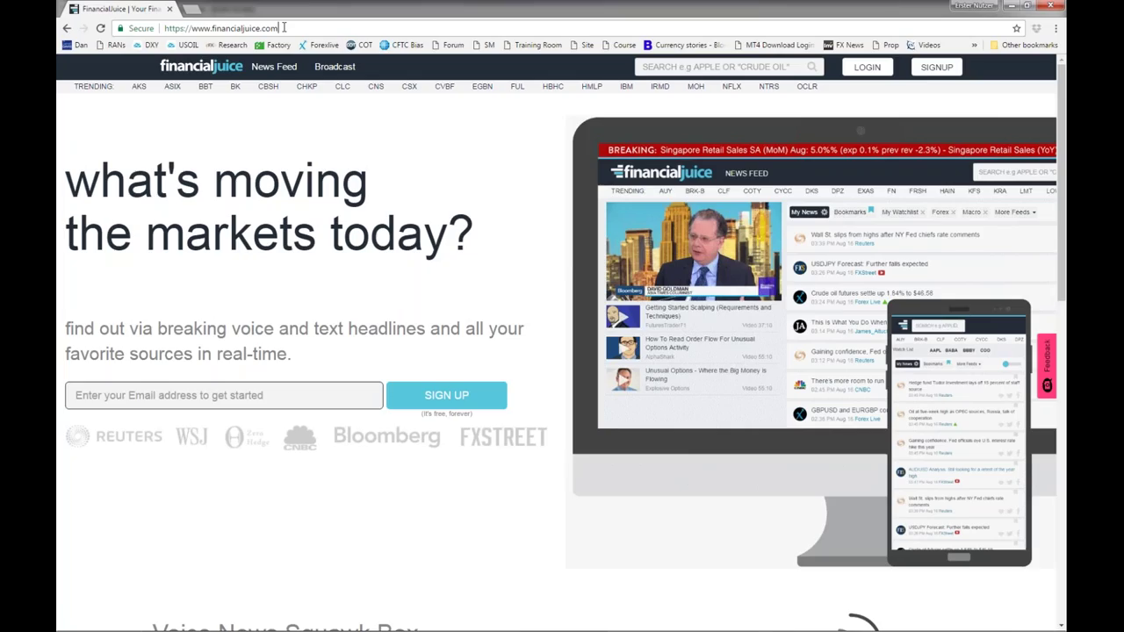
click(284, 27)
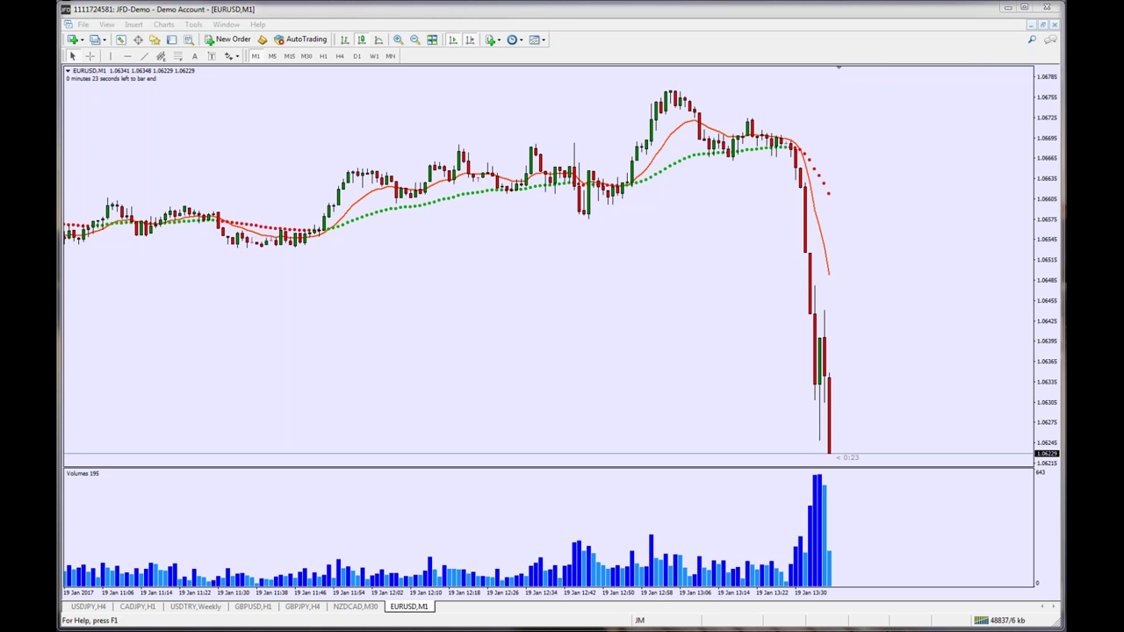
Step: Set the EURUSD chart to the daily timeframe and draw horizontal support lines at about 1.060 and 1.0415
click(355, 56)
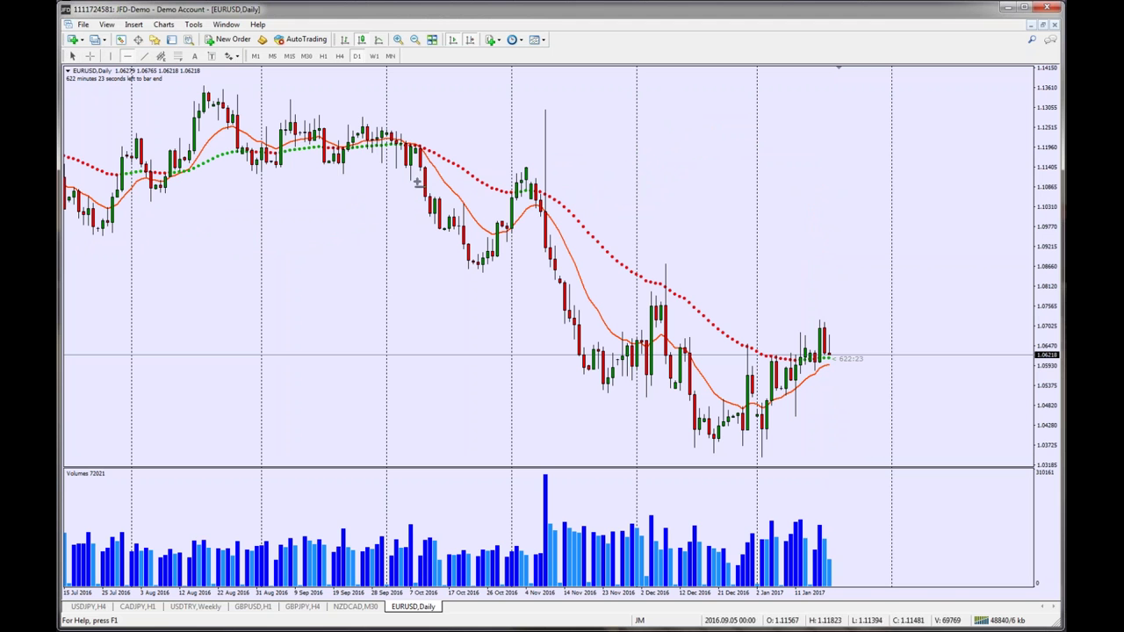
click(825, 361)
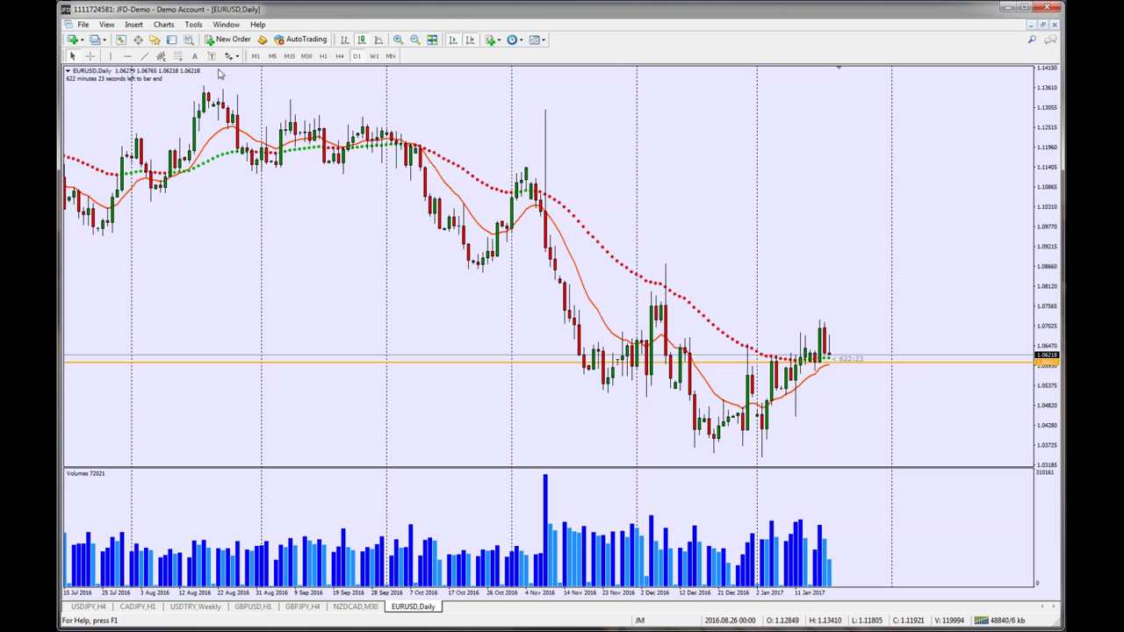
click(769, 429)
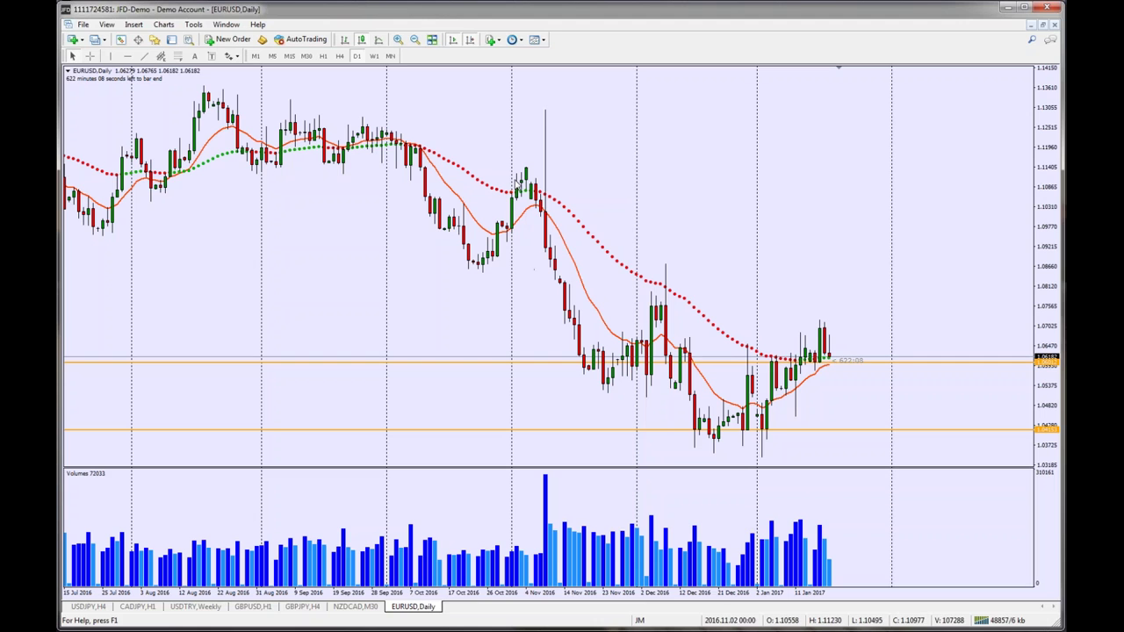
Step: Add horizontal resistance lines at about 1.102 and 1.076 on the daily EURUSD chart
mouse_move(540, 201)
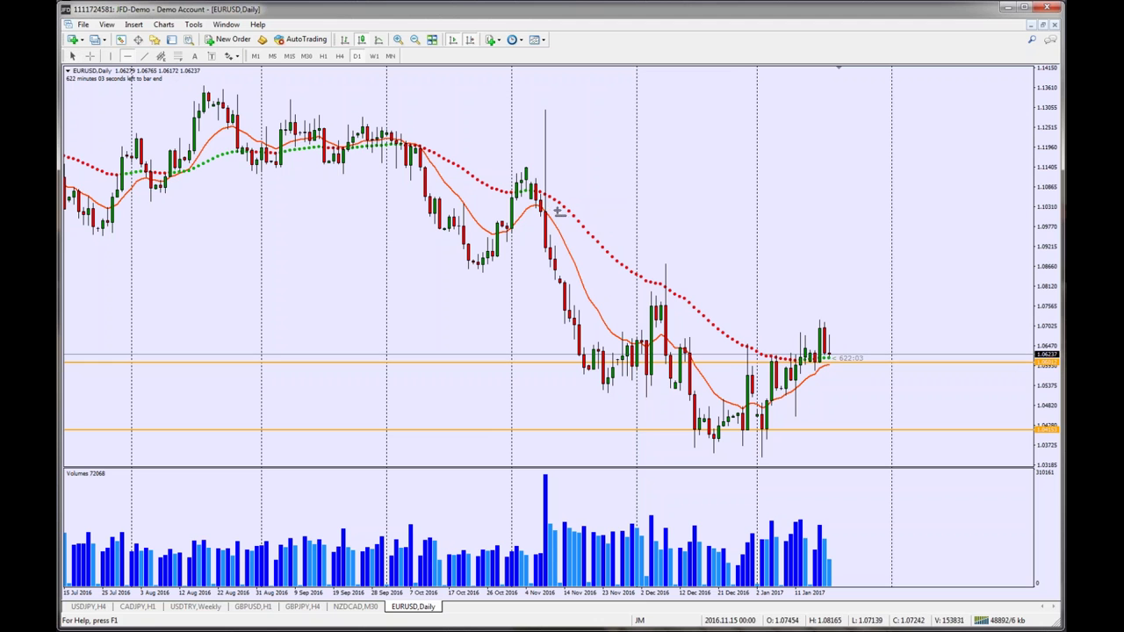
click(558, 212)
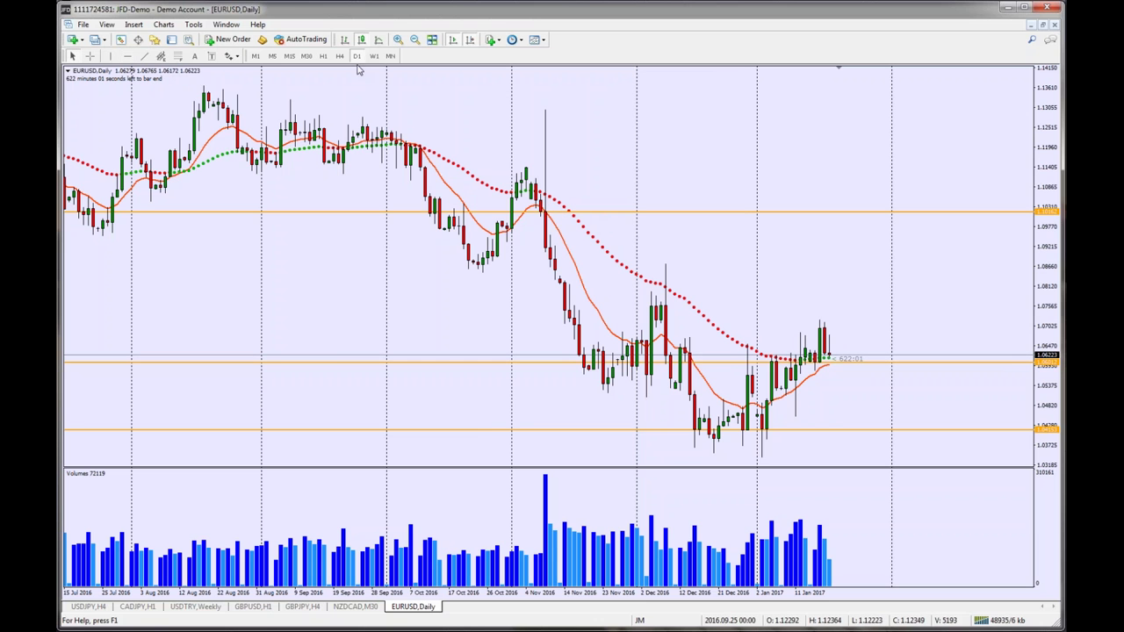
click(127, 56)
click(685, 305)
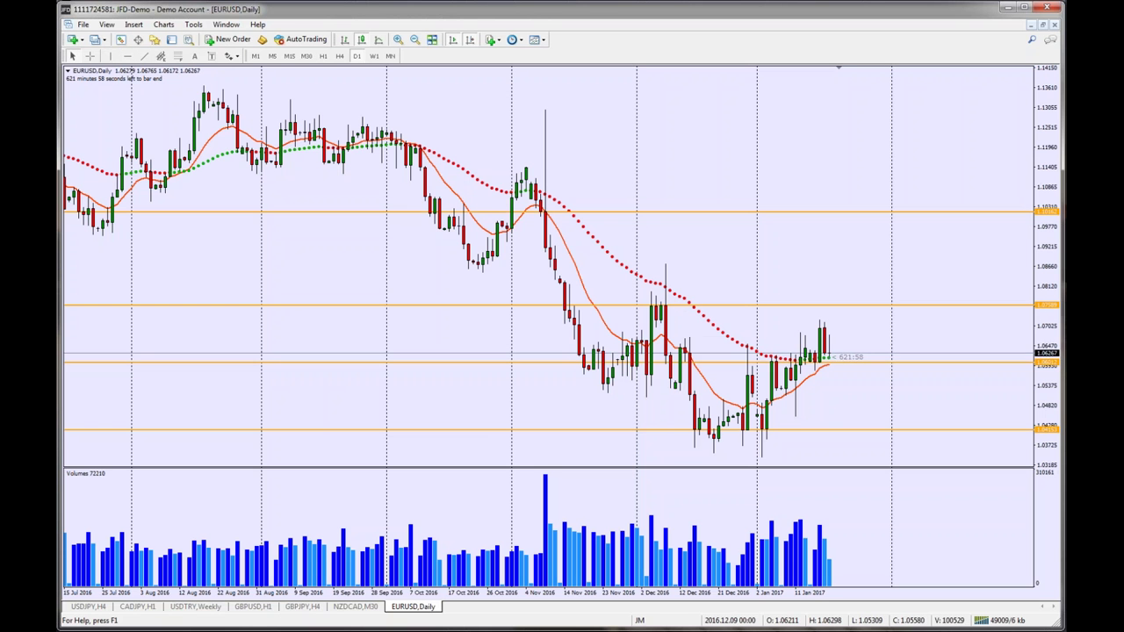
mouse_move(642, 351)
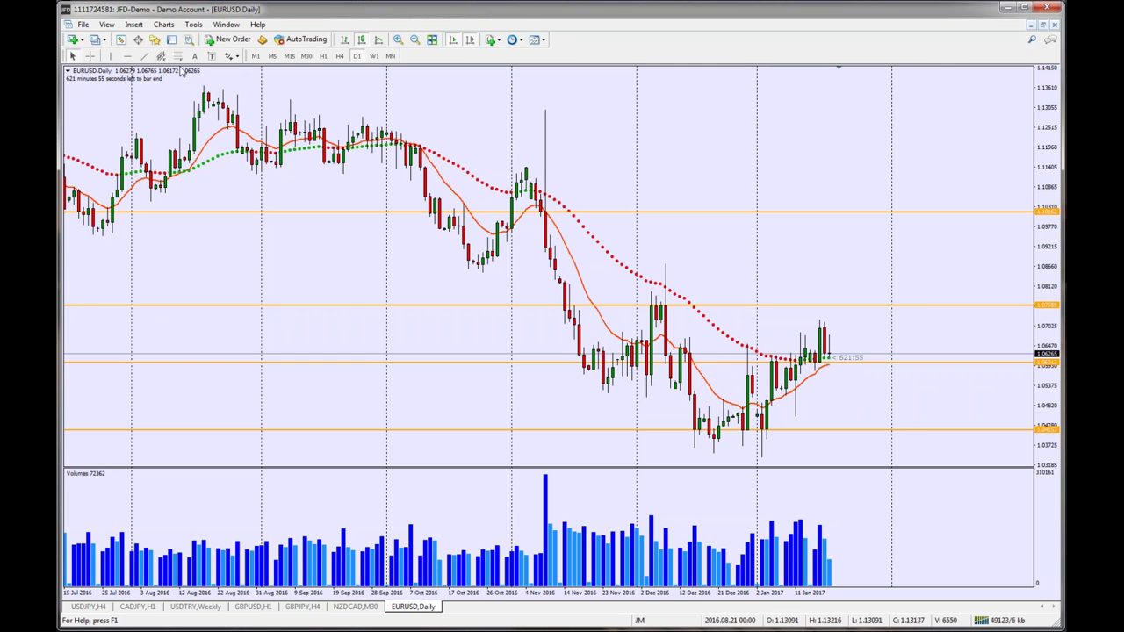
Step: Set the EURUSD chart to H1 and draw a rectangle zone from the 11 January low across the chart, about 1.0473 to 1.0453
click(323, 56)
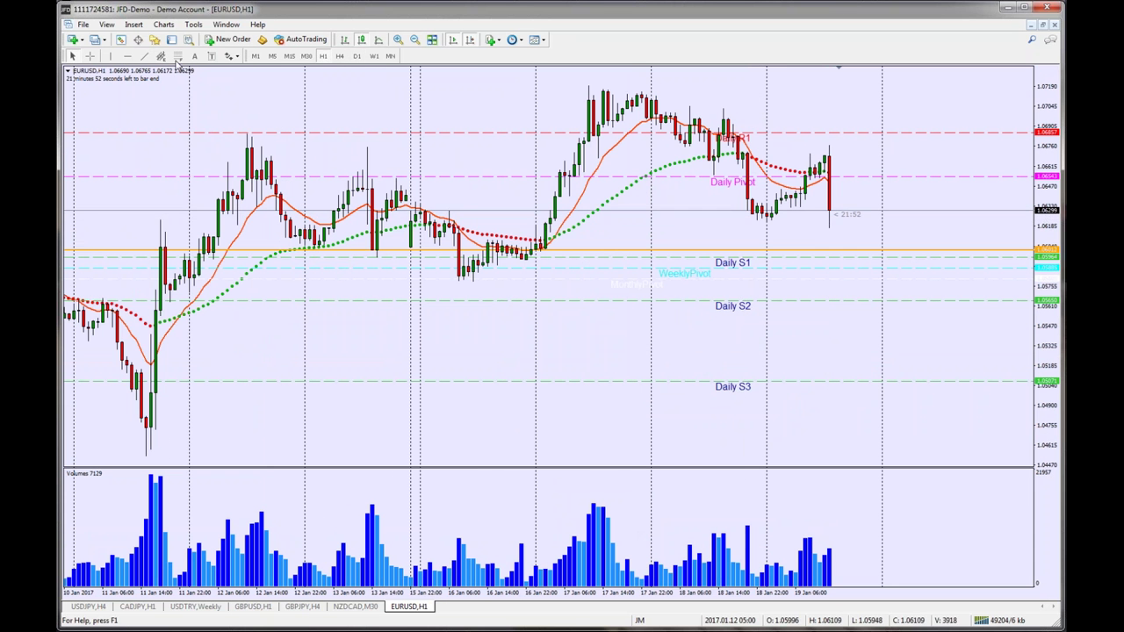
click(89, 55)
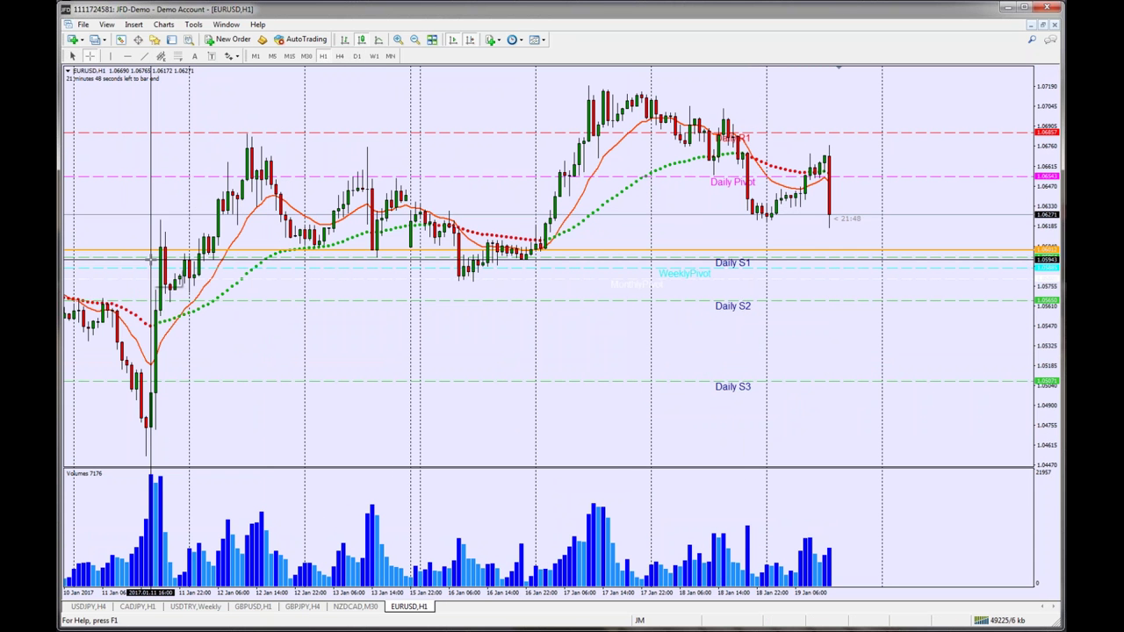
click(134, 24)
mouse_move(199, 117)
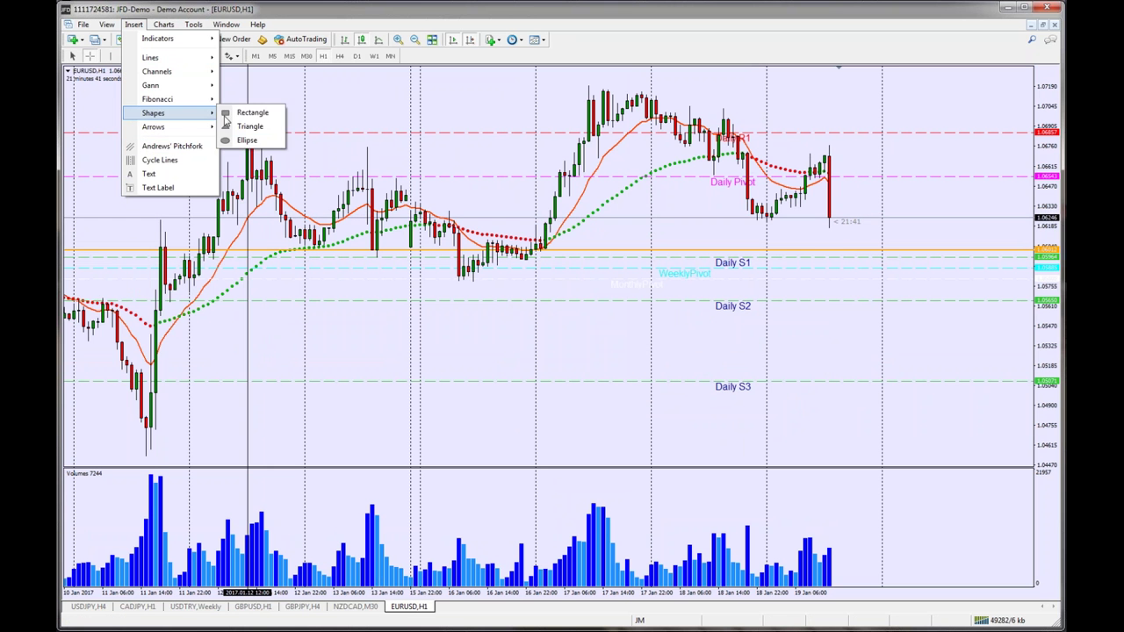
click(239, 111)
mouse_move(146, 428)
mouse_down()
mouse_move(391, 462)
mouse_move(1026, 457)
mouse_up()
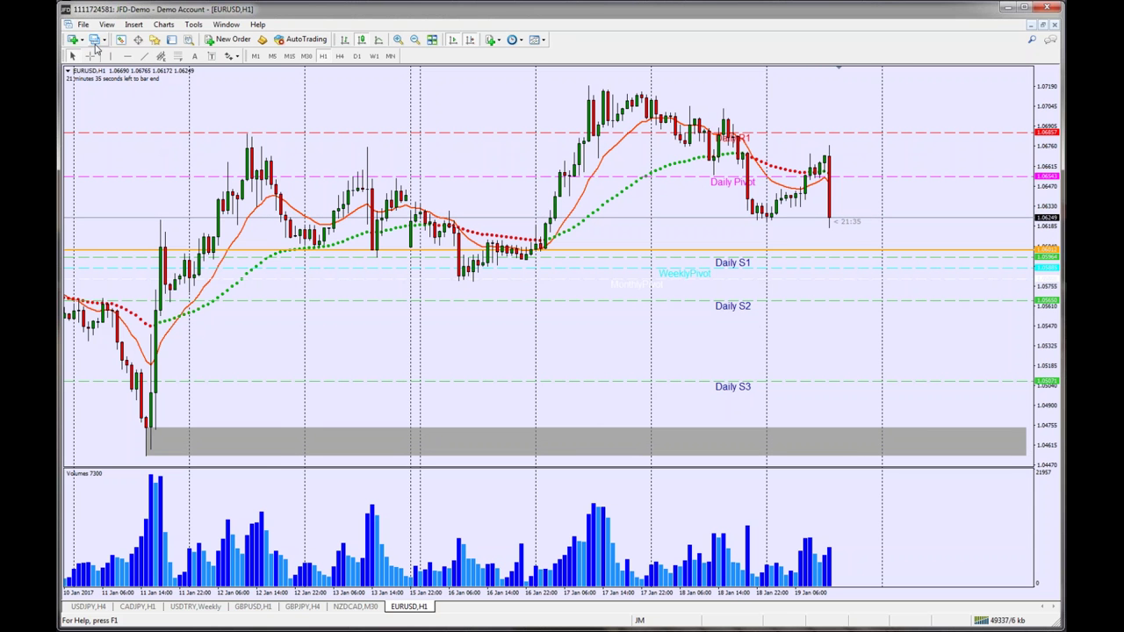
Step: Draw a thin rectangle zone from the 17 January high across the H1 chart, about 1.0719 to 1.0714
click(92, 56)
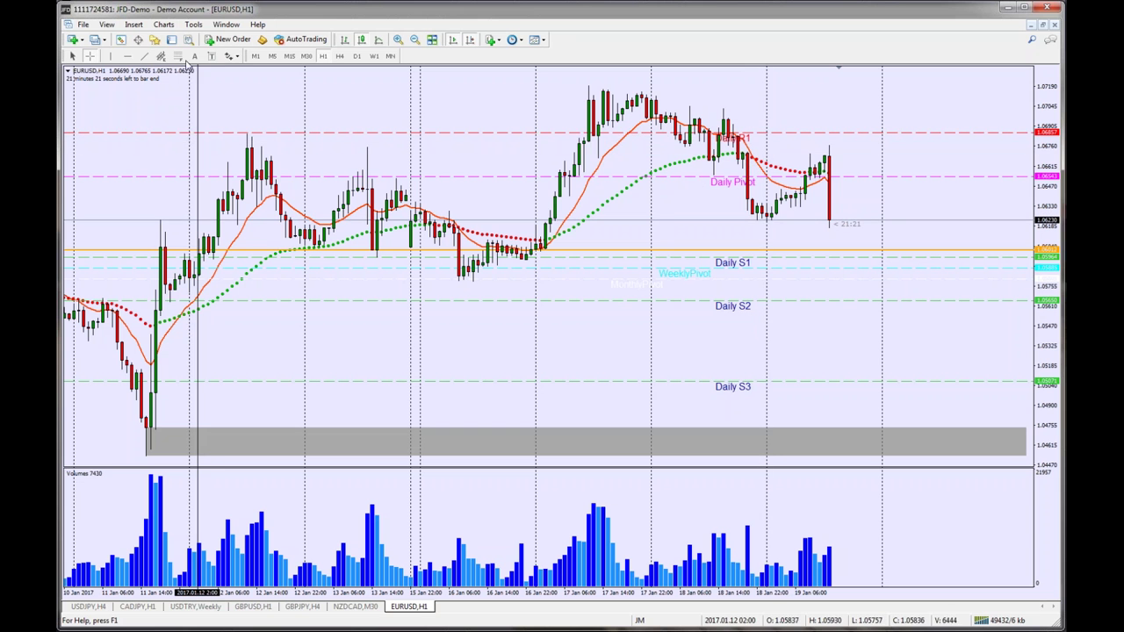
click(134, 24)
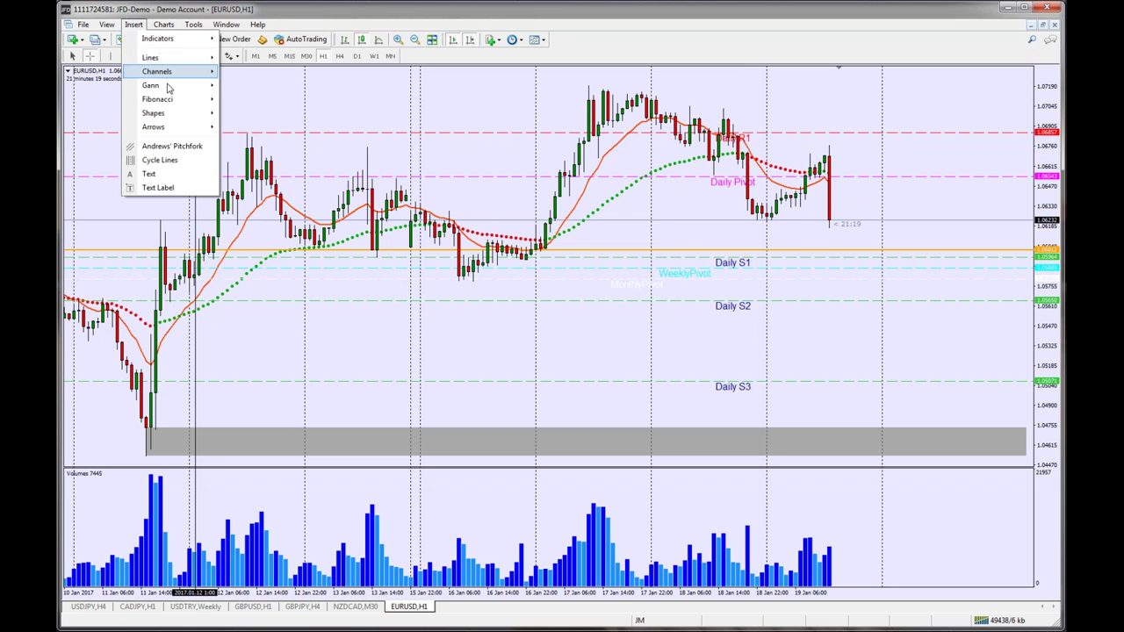
mouse_move(181, 114)
click(251, 113)
drag(588, 86, 1034, 95)
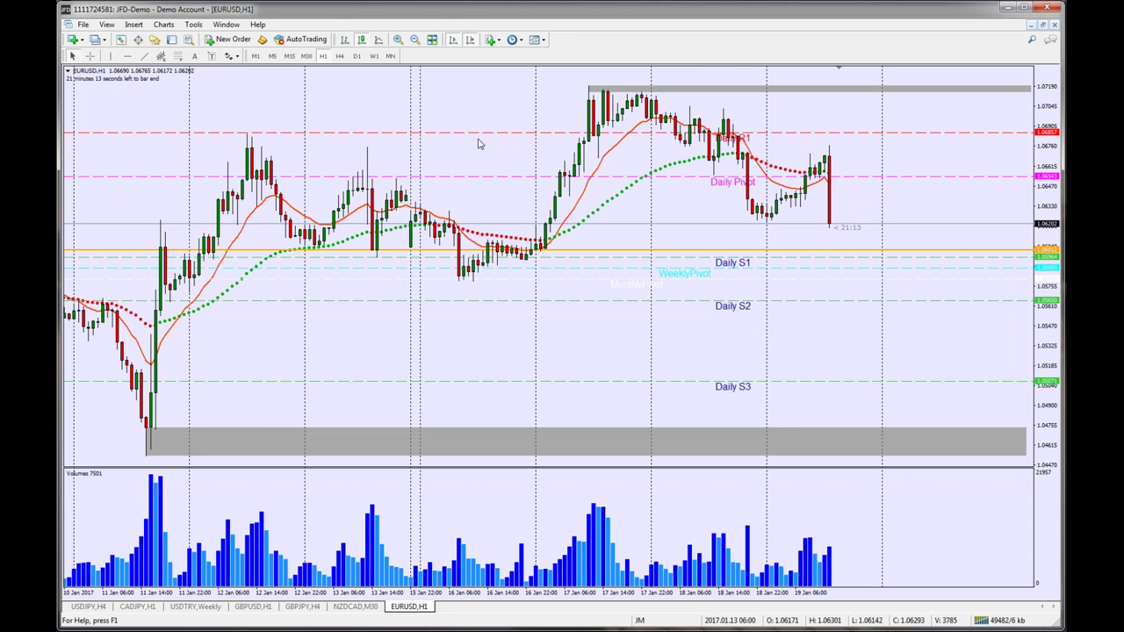
mouse_move(822, 234)
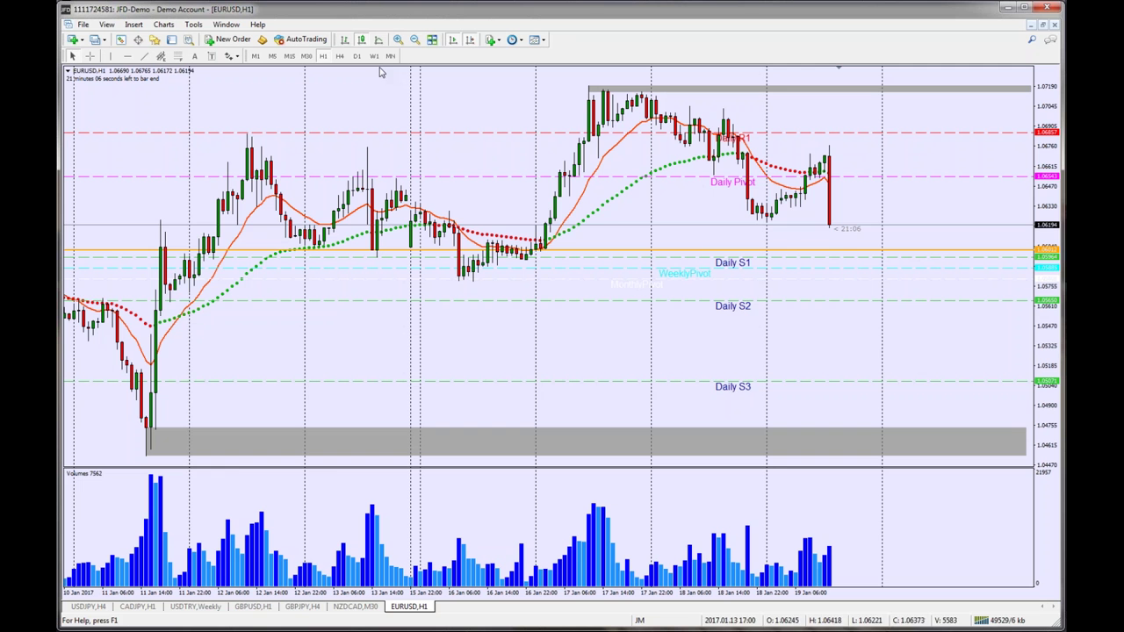
Step: Set the EURUSD chart to M30 and add the Market_Profile_1 indicator with Number_of_Days set to 5
click(307, 56)
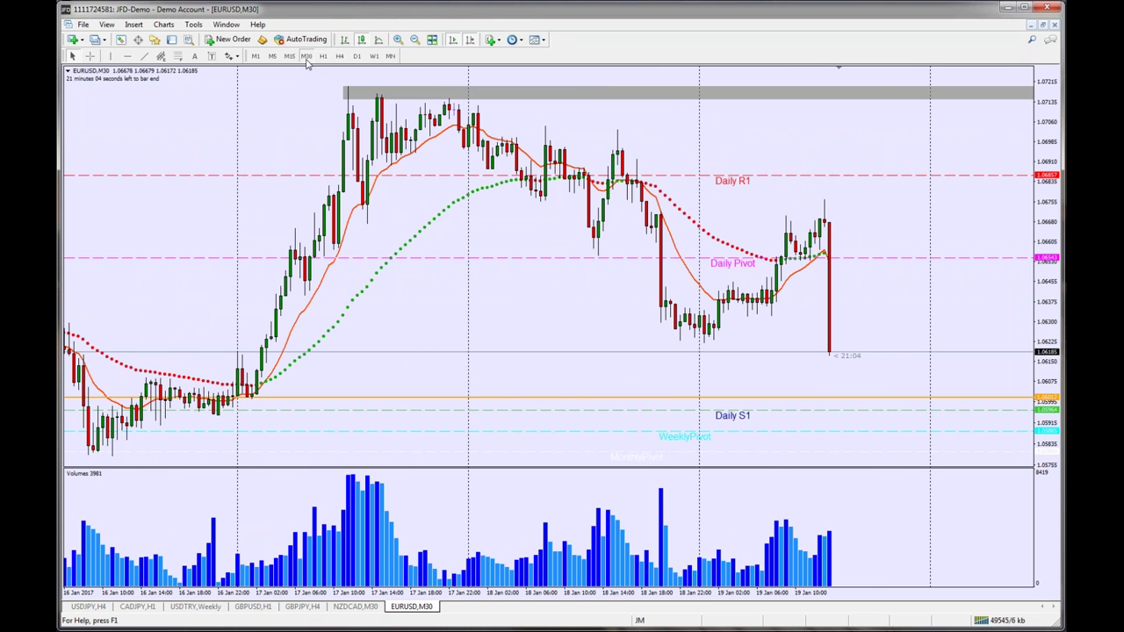
click(154, 39)
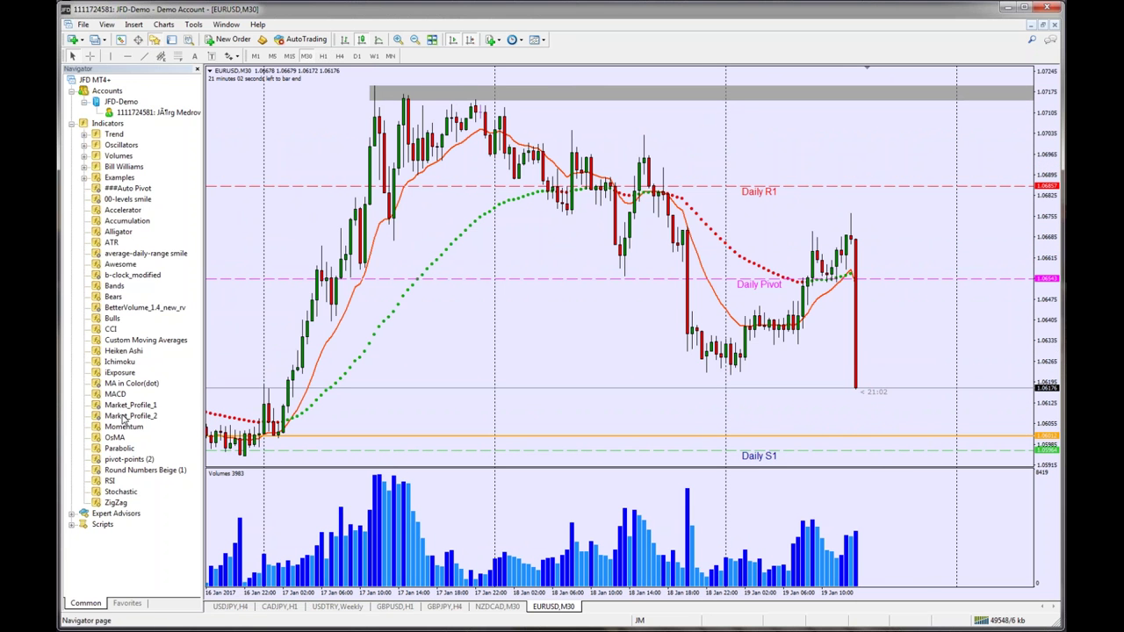
drag(130, 405, 419, 294)
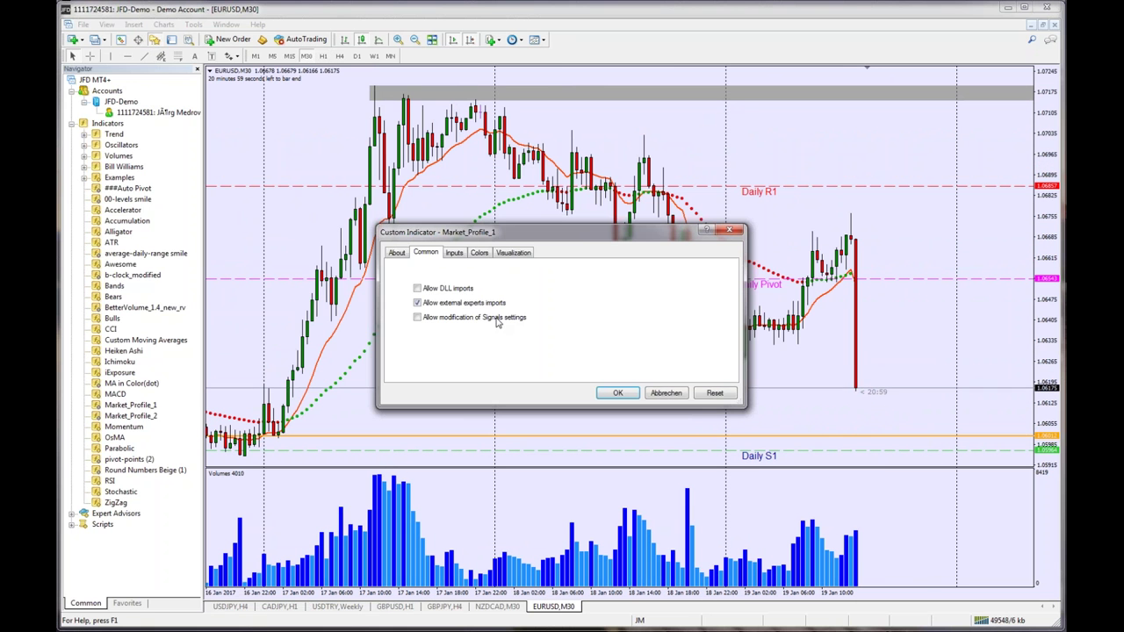
click(454, 254)
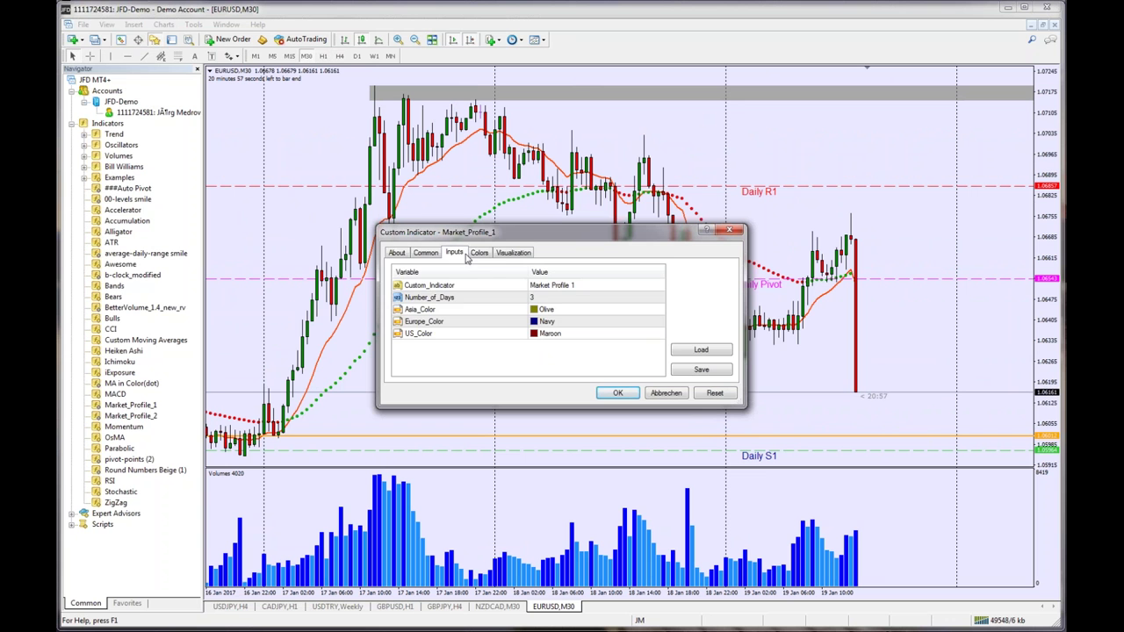
click(545, 300)
click(545, 299)
text(5)
click(617, 393)
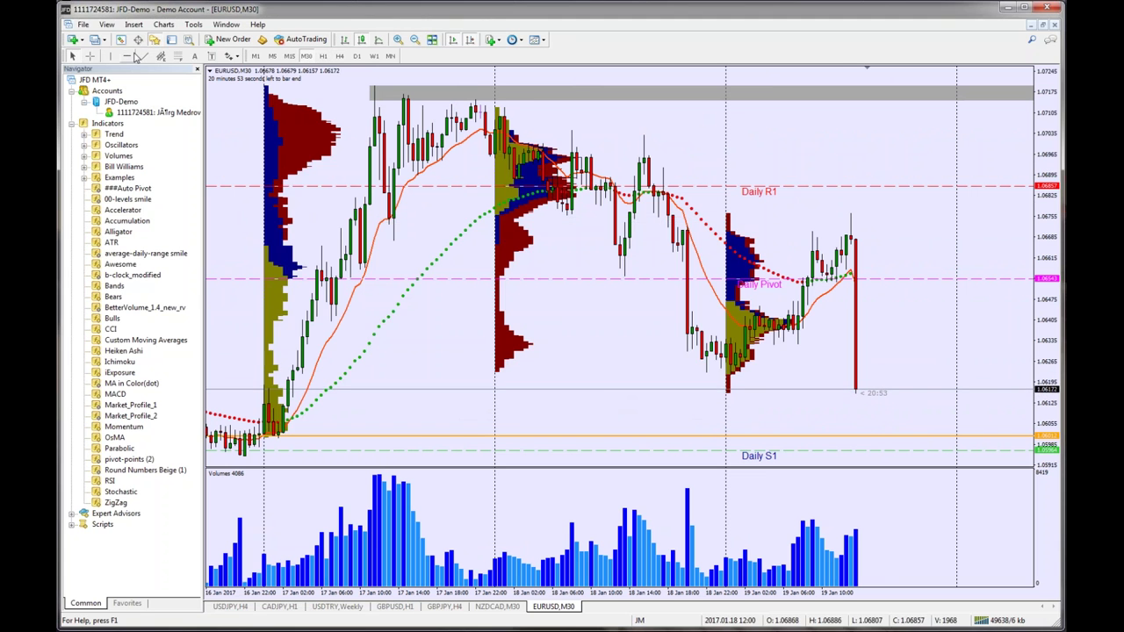
click(153, 39)
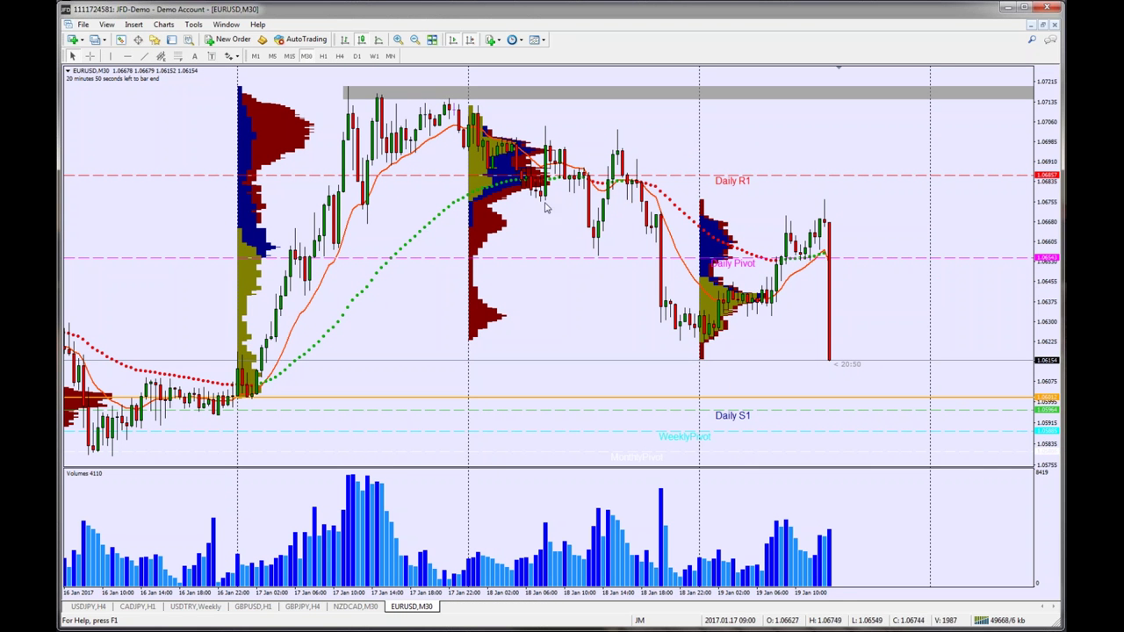
Step: Draw a rectangle zone from the 16 January market profile across the chart, about 1.0606 to 1.0597
key(minus)
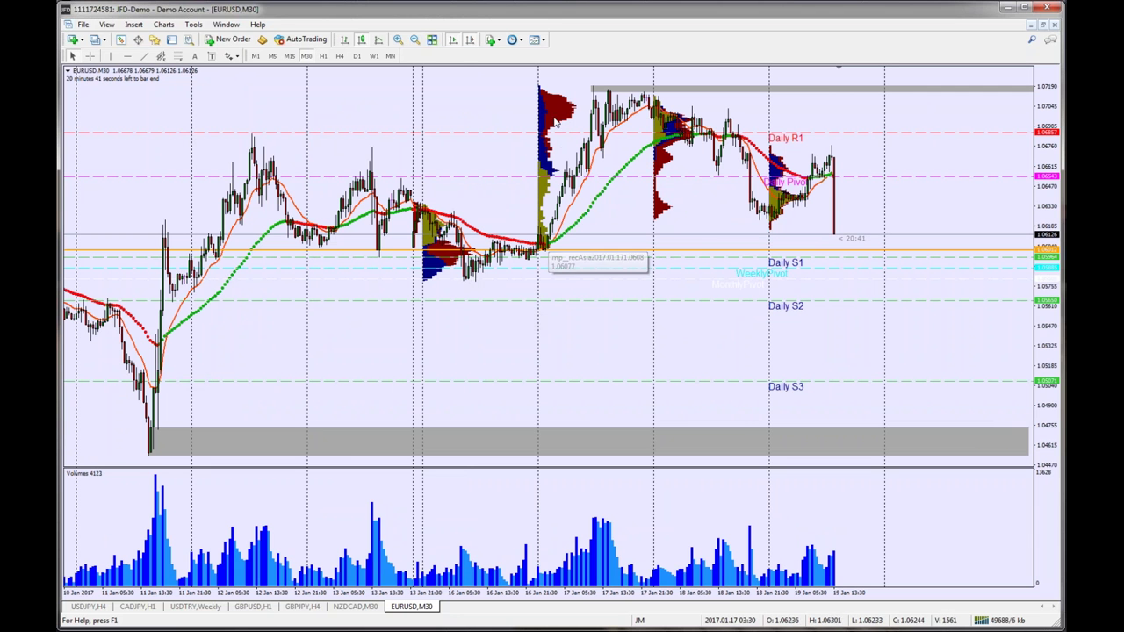
click(135, 27)
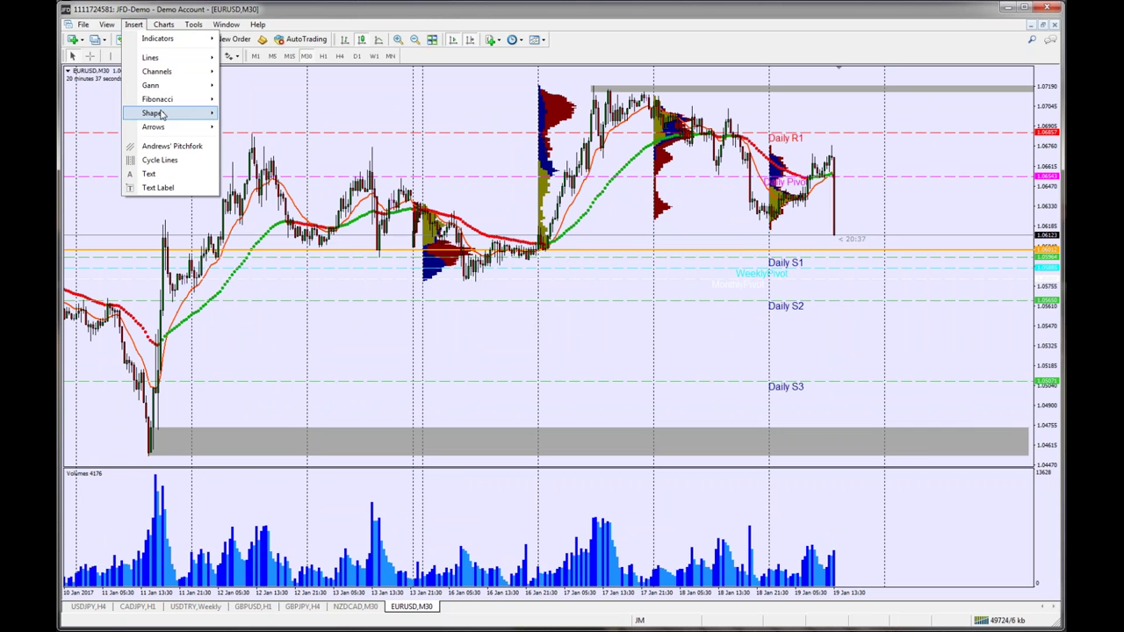
mouse_move(153, 113)
click(251, 112)
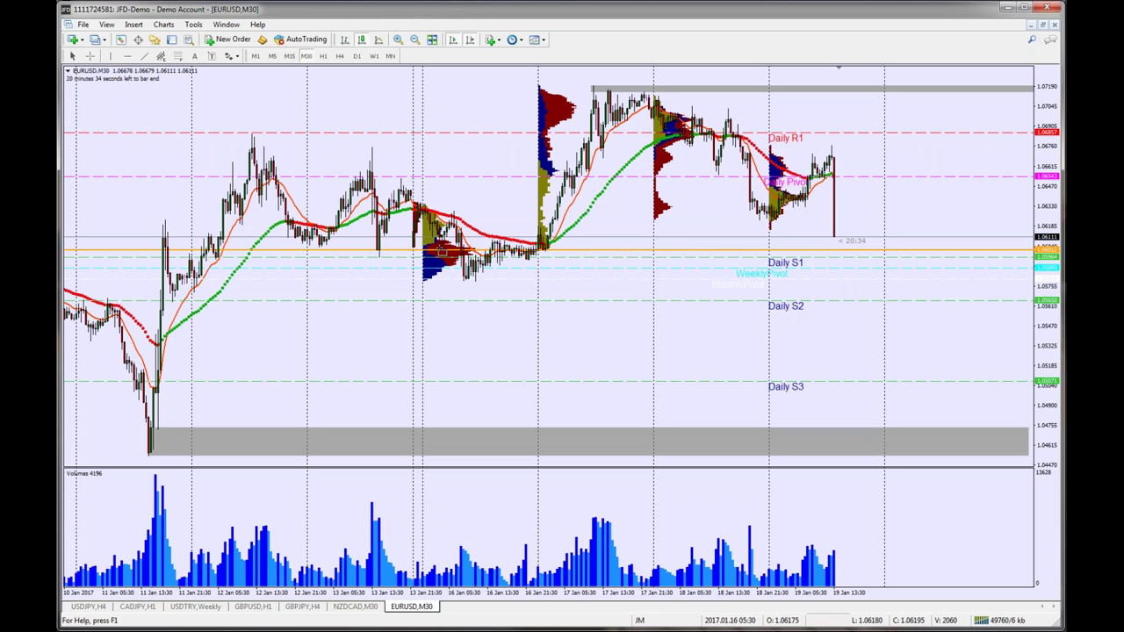
drag(427, 244, 1027, 256)
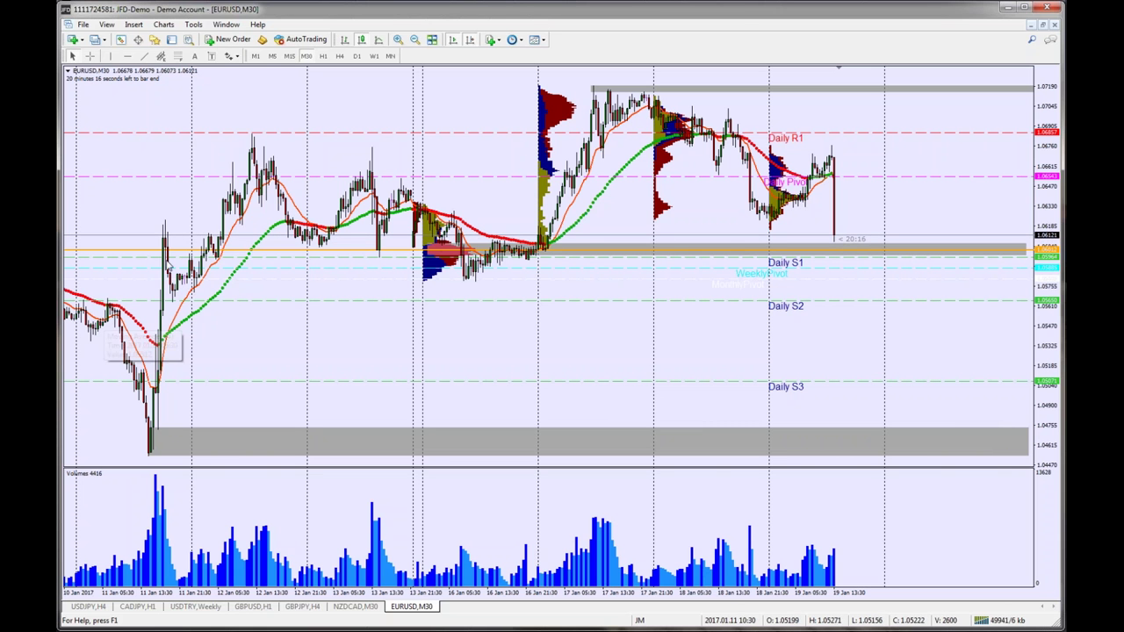
Step: Change the Market_Profile_1 indicator's Number_of_Days to 8
right_click(475, 124)
click(525, 195)
click(510, 327)
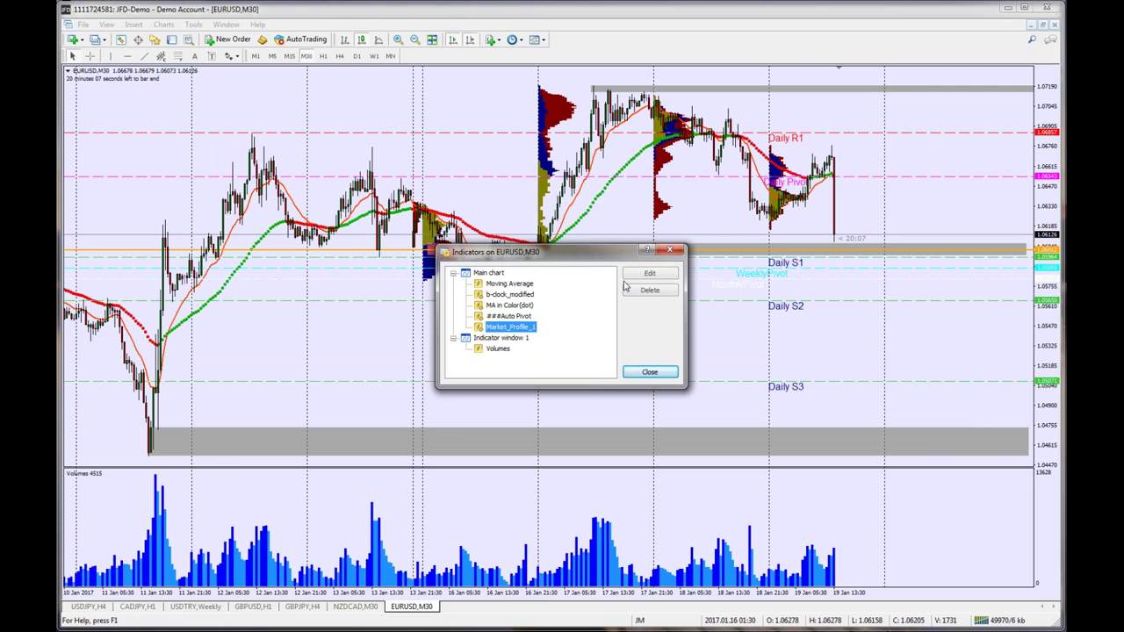
click(648, 273)
double_click(551, 298)
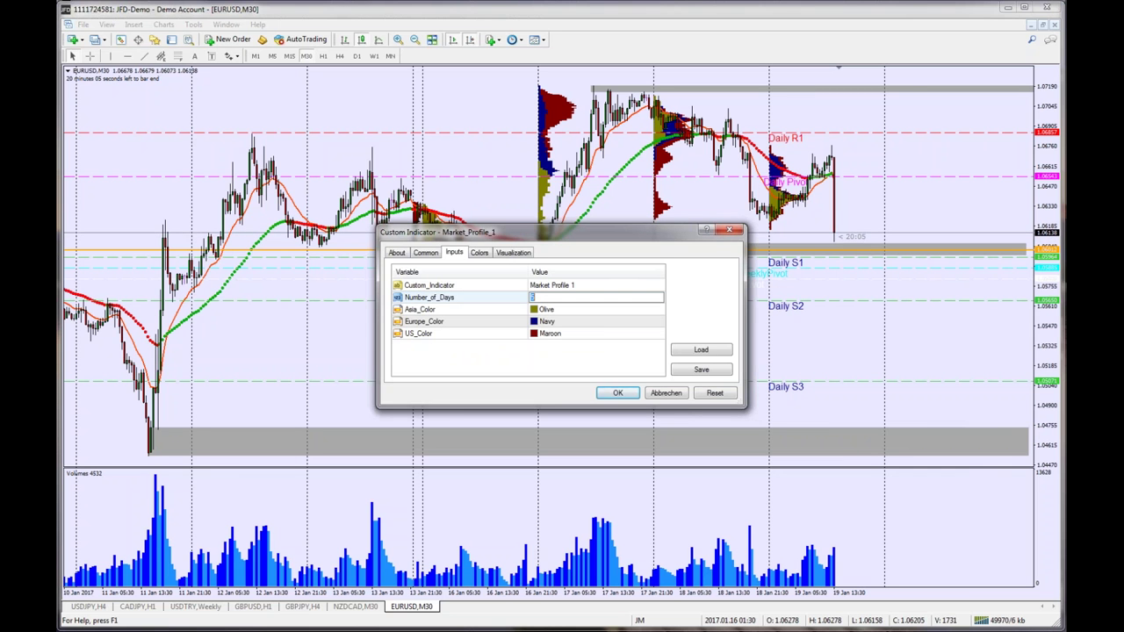
key(Up)
click(620, 395)
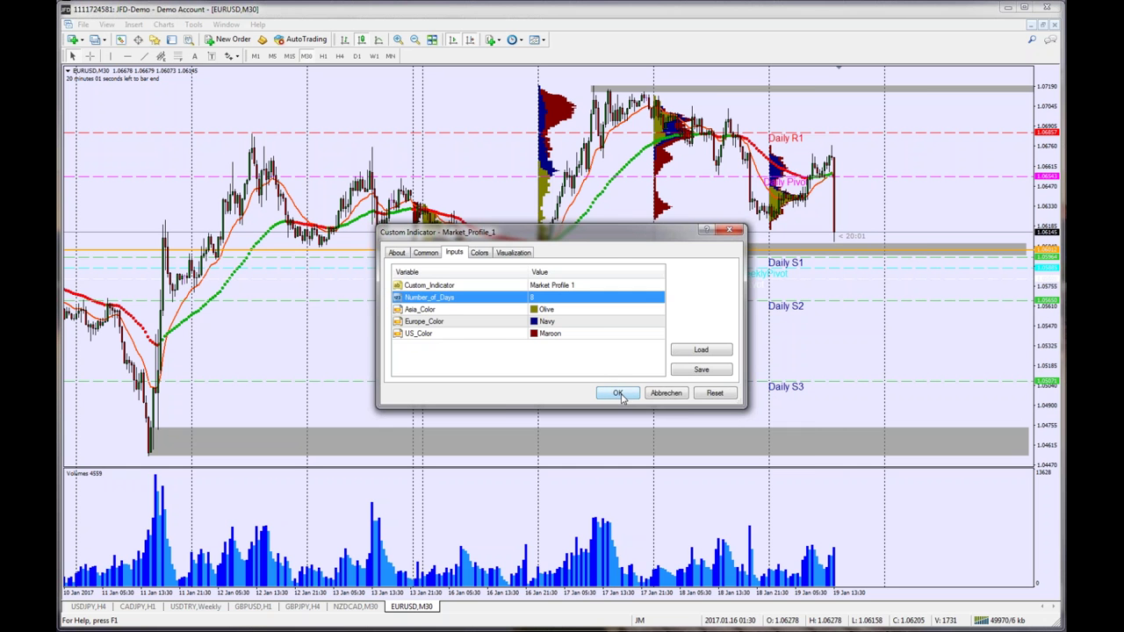
click(650, 373)
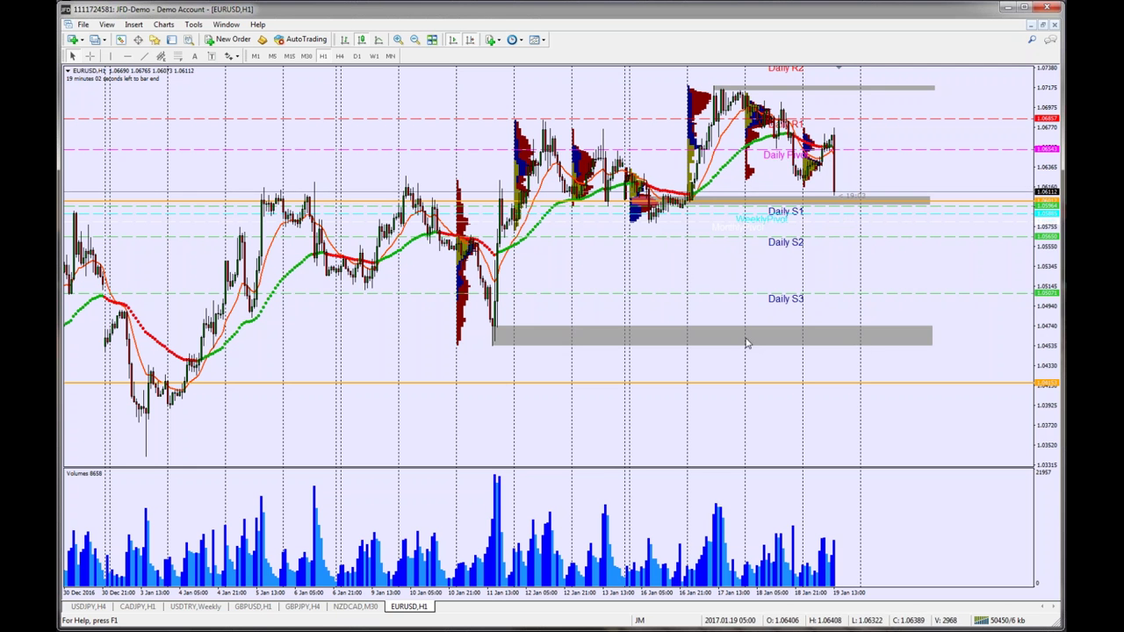
Step: On the H1 chart, draw a falling trendline from the 17 January high and a level line at about 1.0715
drag(1043, 145, 1043, 167)
click(143, 56)
drag(715, 112, 876, 164)
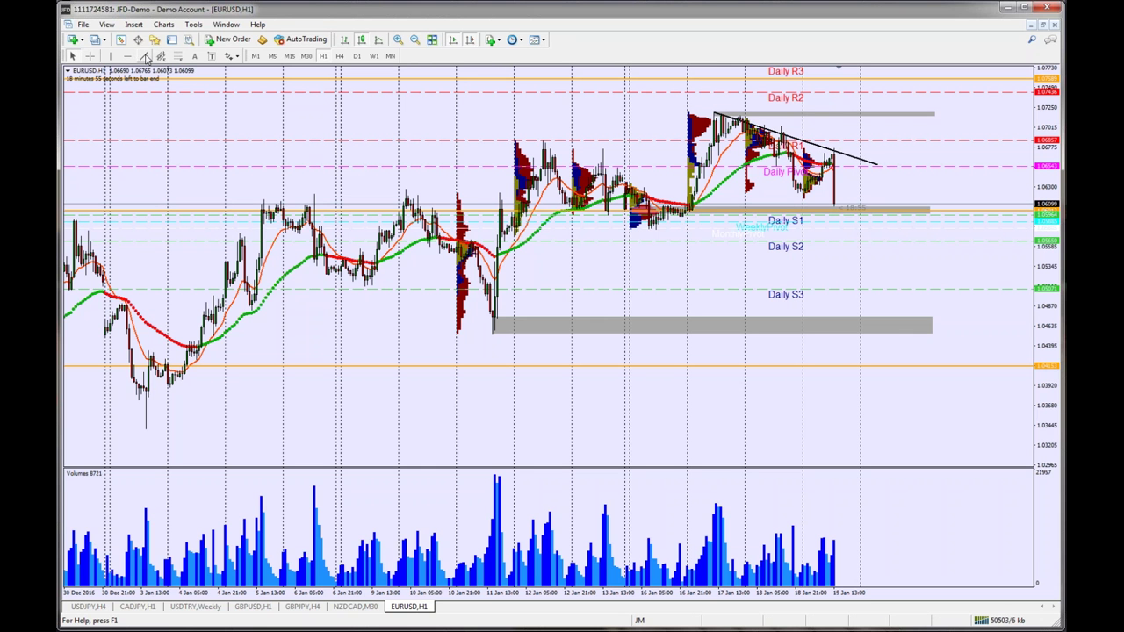
drag(716, 114, 941, 116)
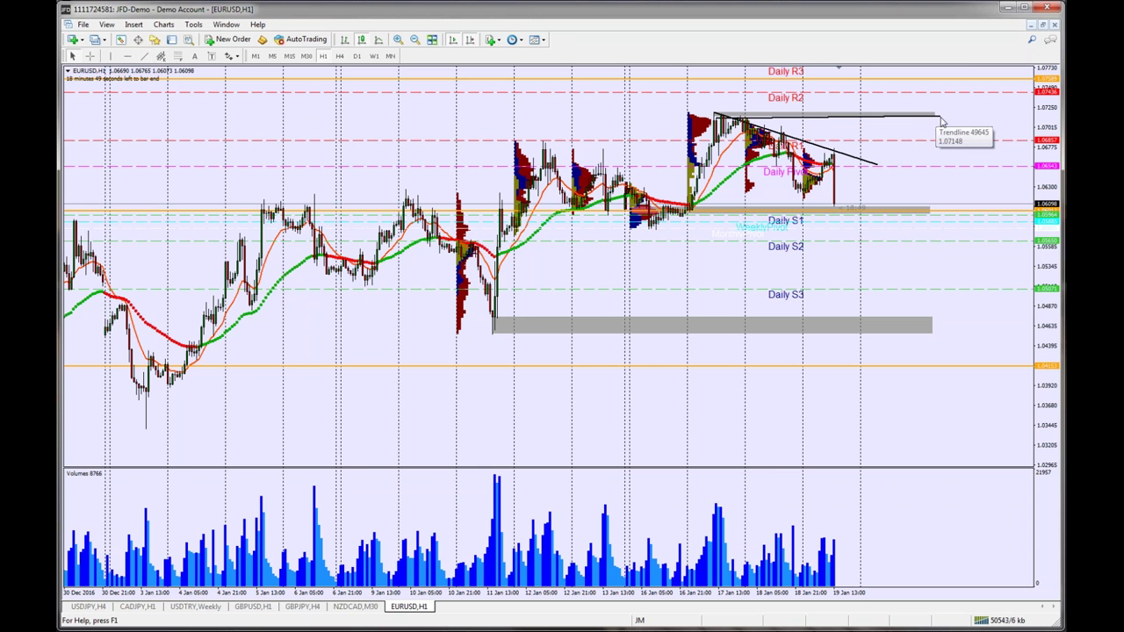
double_click(940, 116)
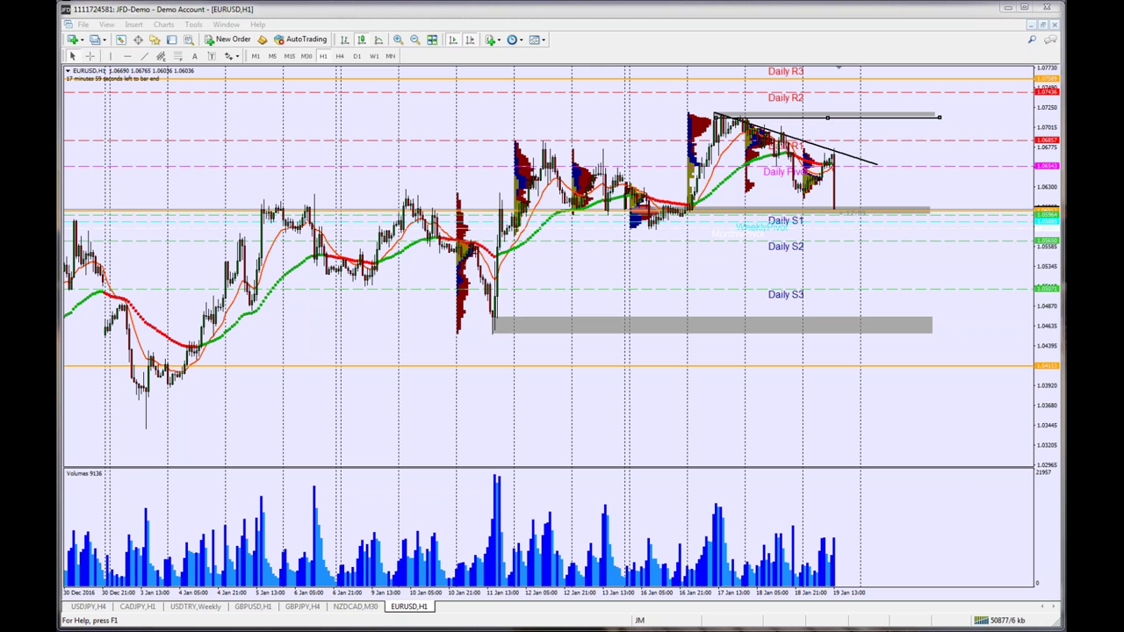
Step: Switch to TradingView in the browser and view the USOIL chart on the 1 day interval
drag(1066, 69, 167, 4)
click(187, 66)
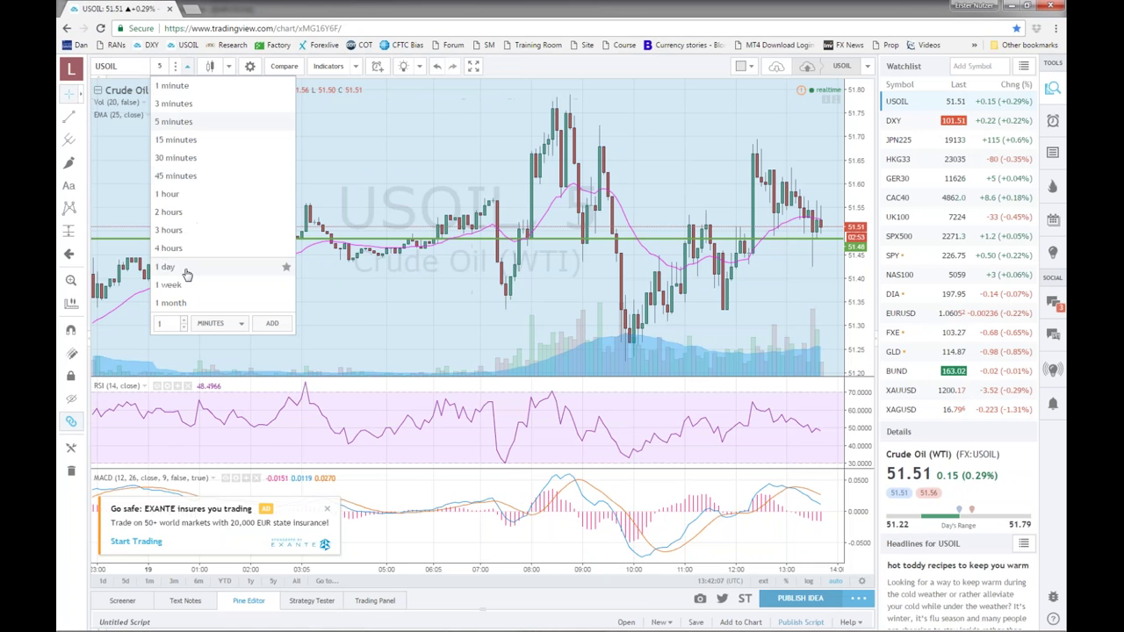
click(171, 266)
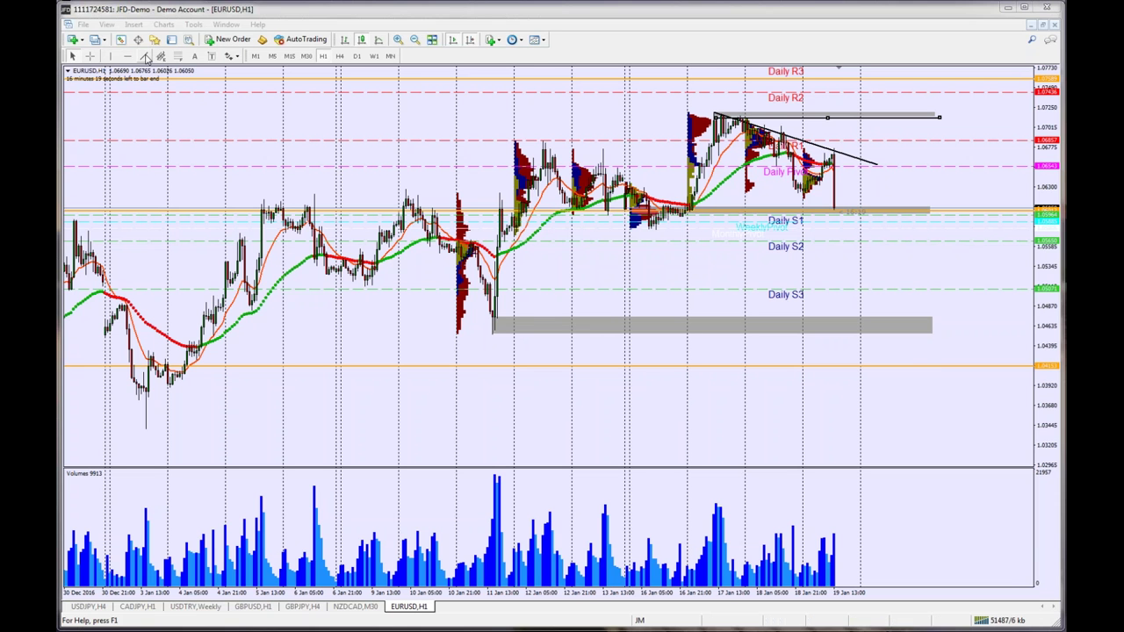
Step: Back on the EURUSD H1 chart, draw a support line from the 16 January low and a Fibonacci retracement from the 11 January low to the 17 January high
click(650, 230)
drag(650, 230, 956, 231)
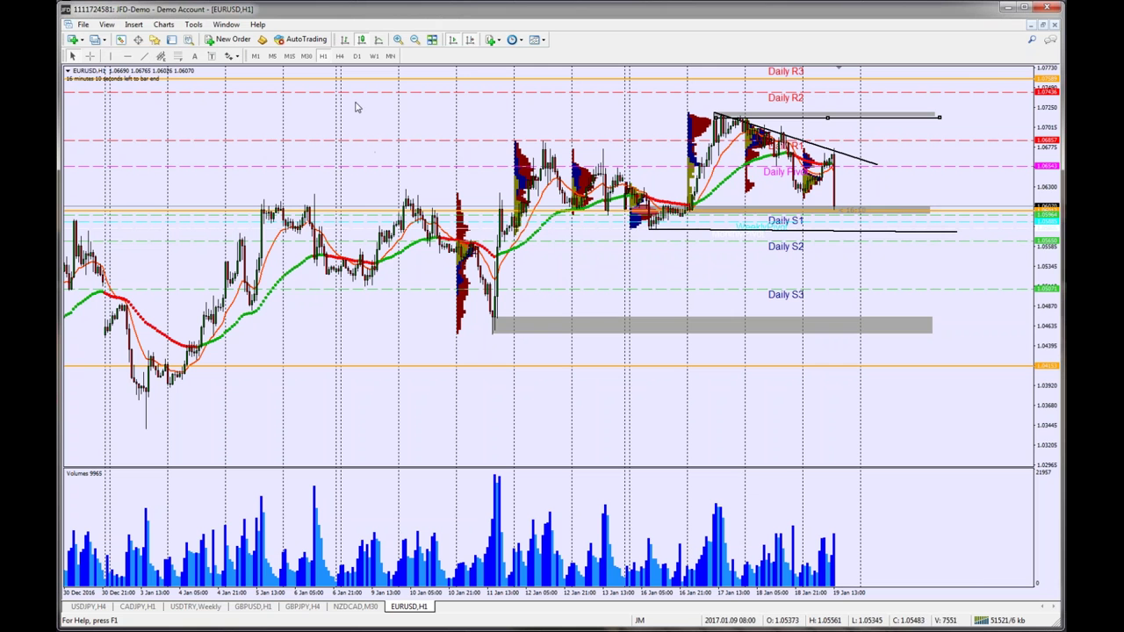
click(176, 56)
mouse_move(491, 330)
mouse_down()
mouse_move(571, 265)
mouse_move(650, 165)
mouse_move(715, 112)
mouse_up()
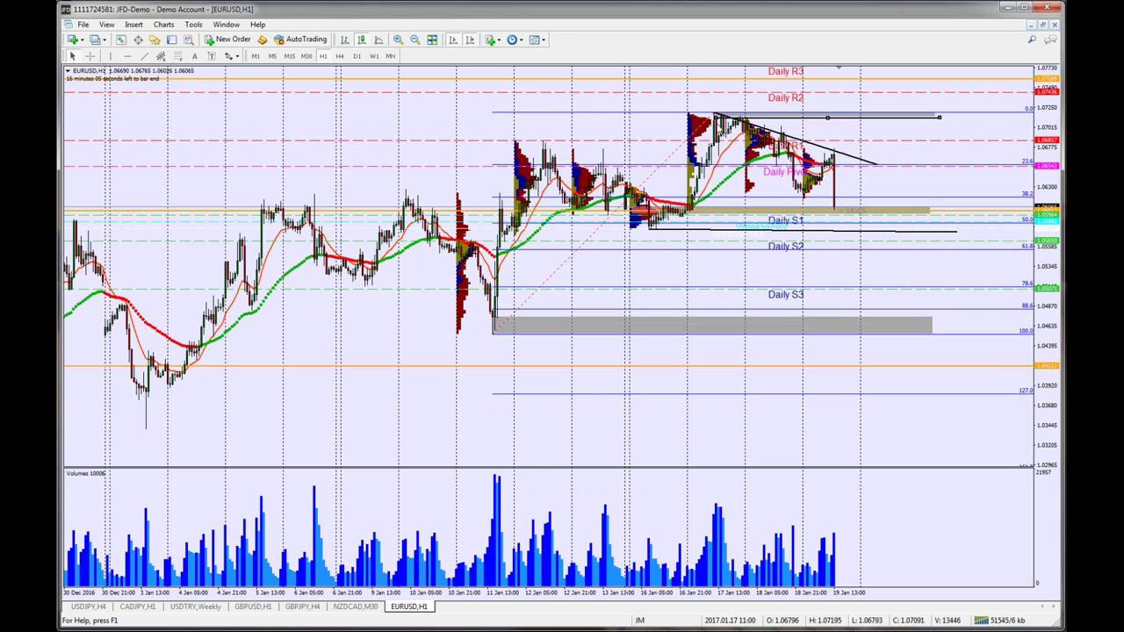
Step: Draw a rectangle zone ahead of the current price between the 50.0 and 61.8 retracement levels, about 1.0588 to 1.0555
click(135, 25)
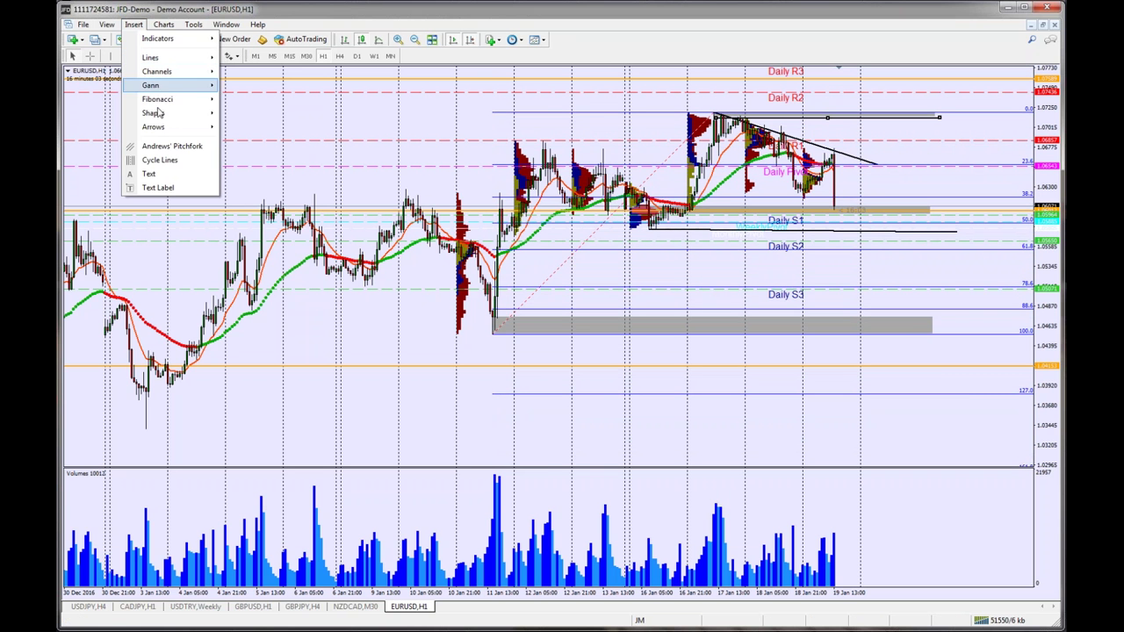
mouse_move(155, 114)
click(233, 118)
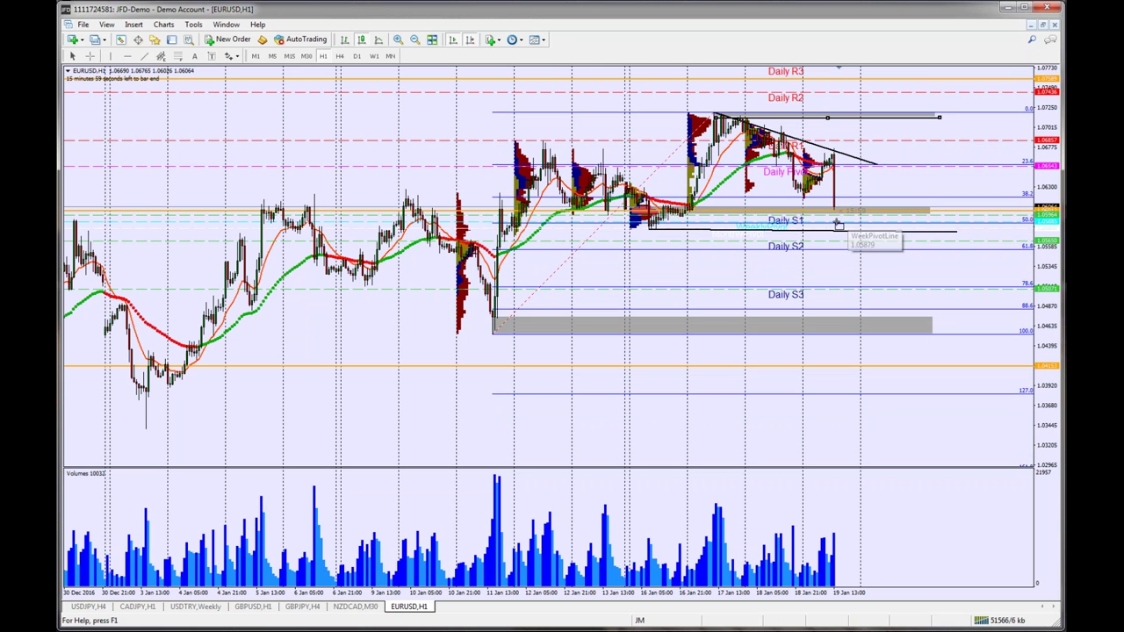
drag(828, 221, 1031, 253)
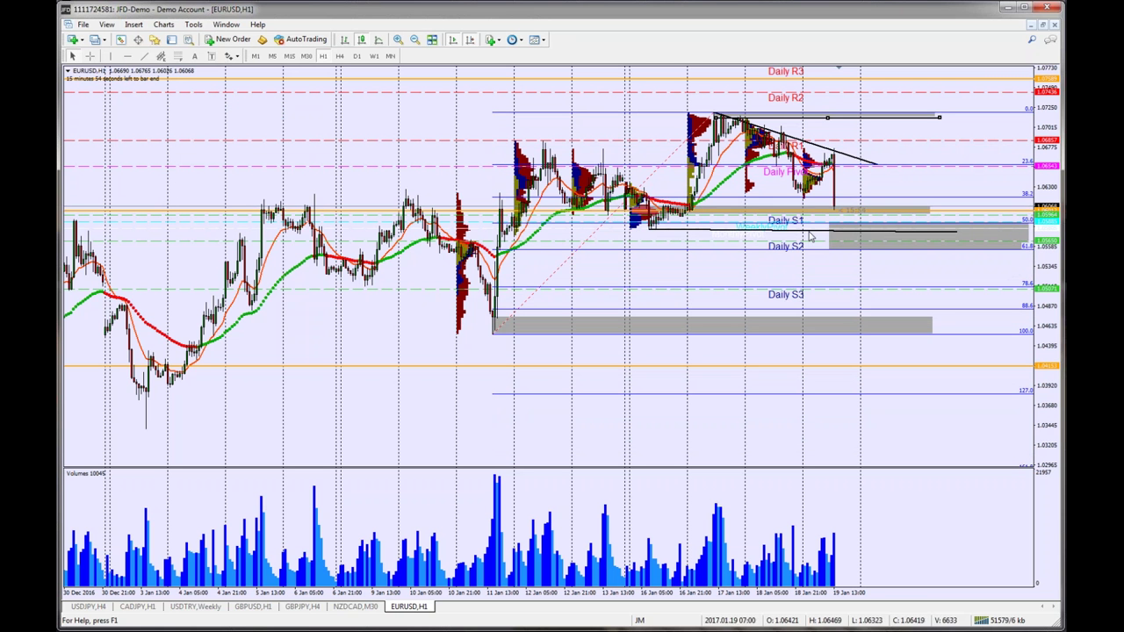
Step: Add a horizontal line at the upper Fibonacci extension, about 1.079, and delete the Fibonacci retracement
drag(1049, 151, 1053, 176)
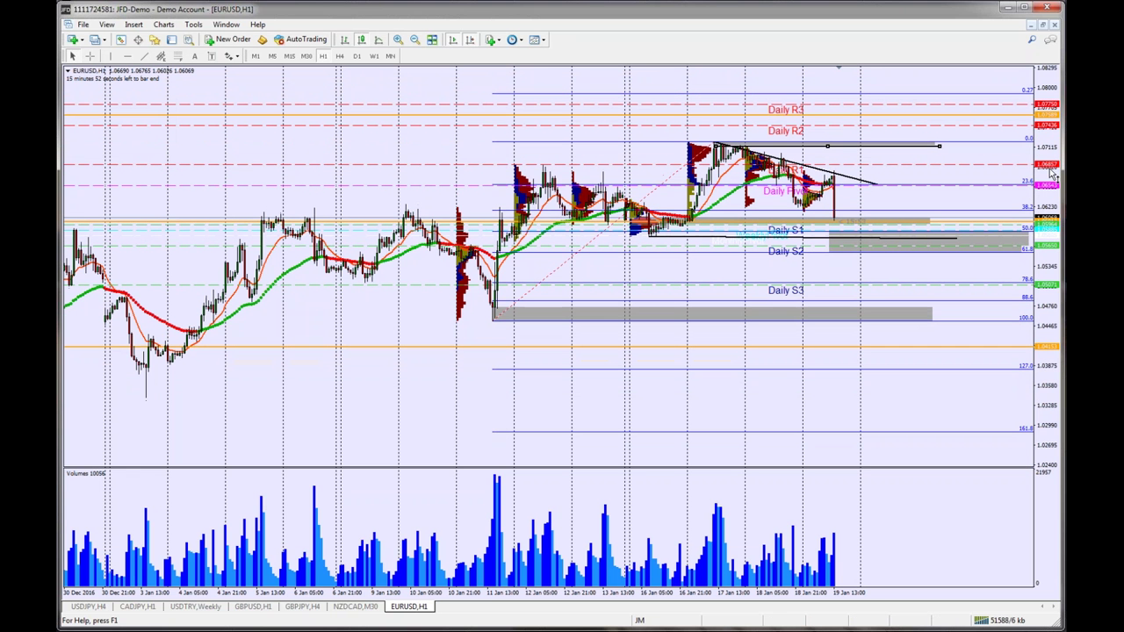
click(144, 57)
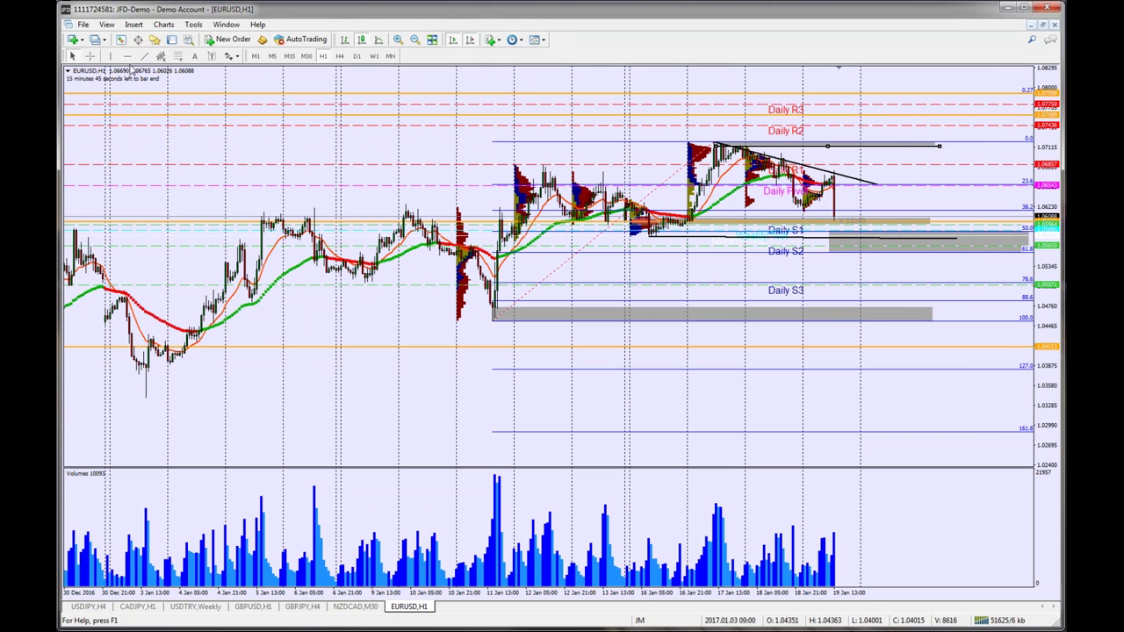
right_click(495, 321)
click(523, 360)
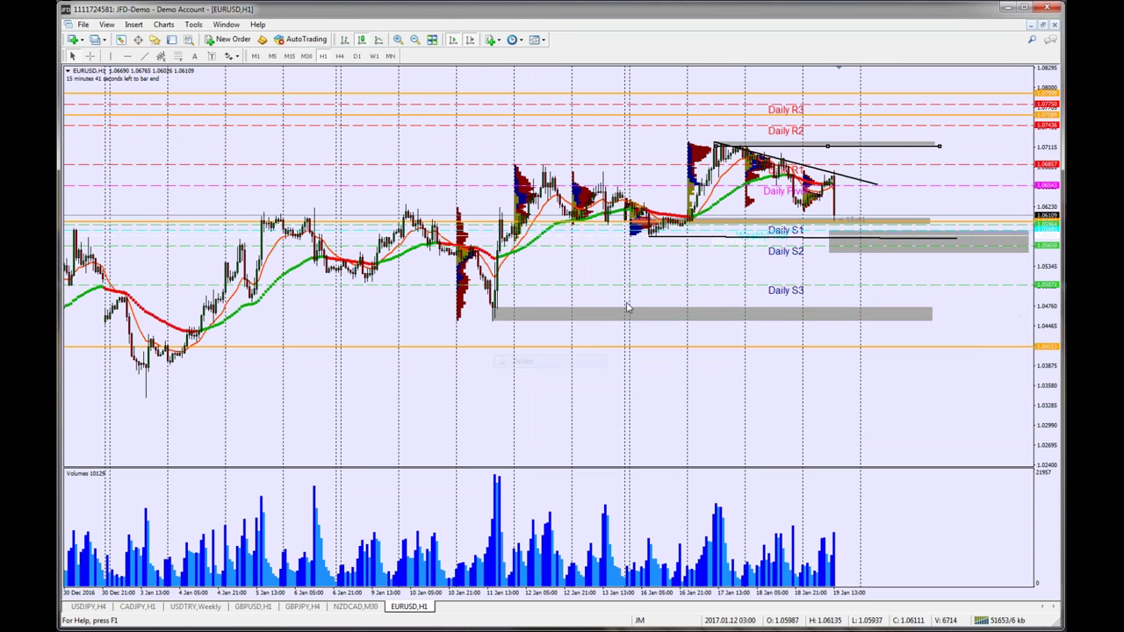
Step: Level the support line drawn from the 16 January low at about 1.058 and set the chart to M30
drag(1047, 163, 1046, 156)
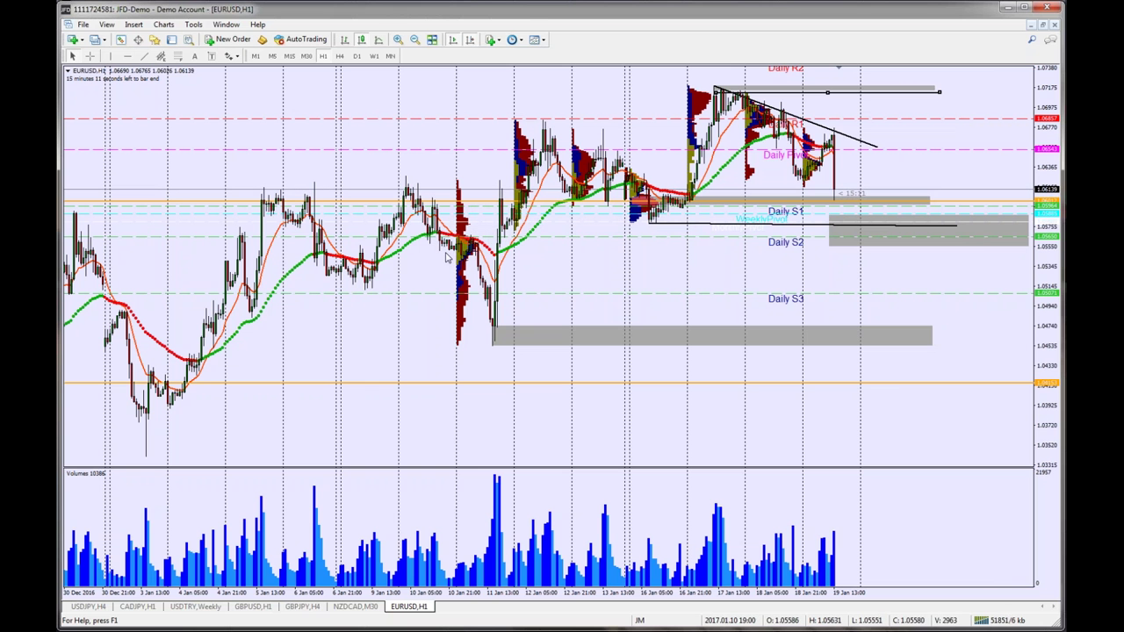
double_click(956, 225)
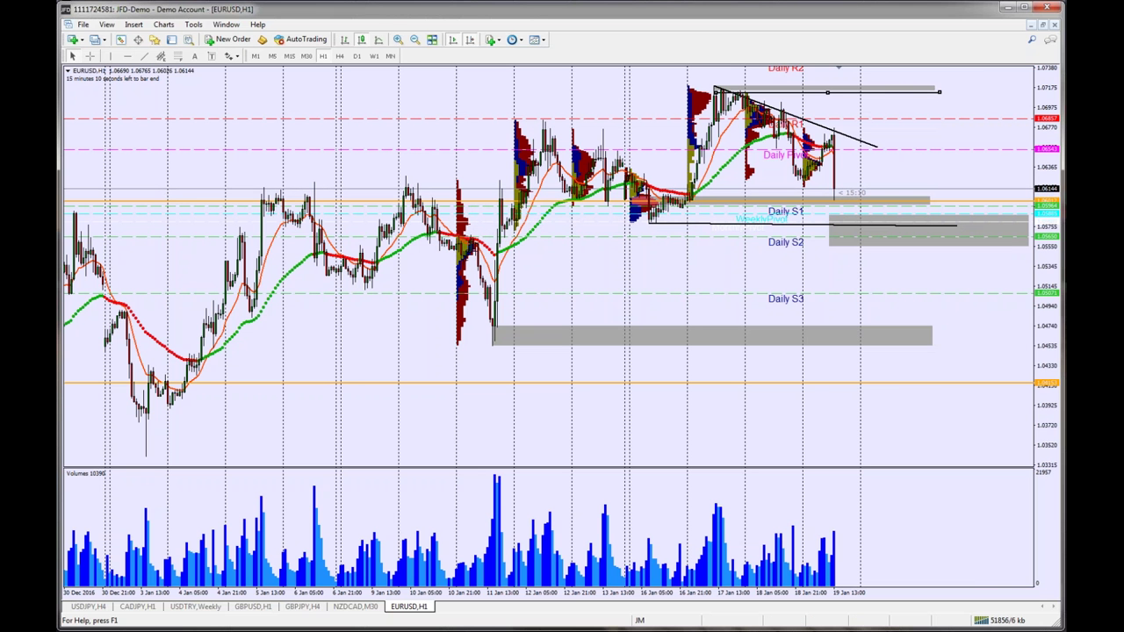
drag(956, 225, 956, 227)
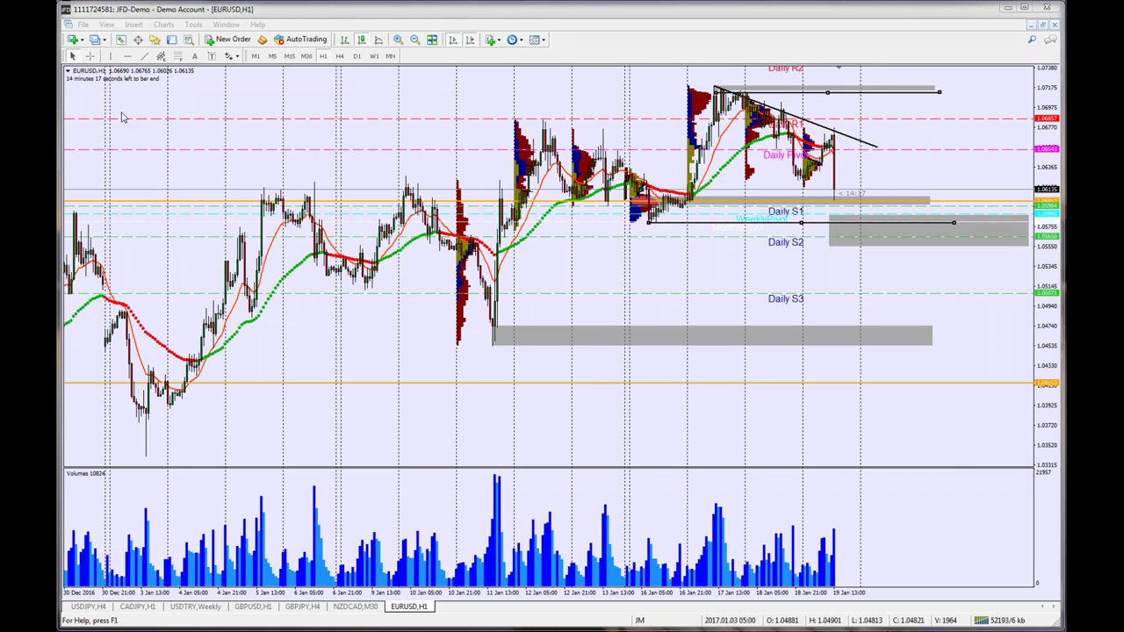
click(305, 56)
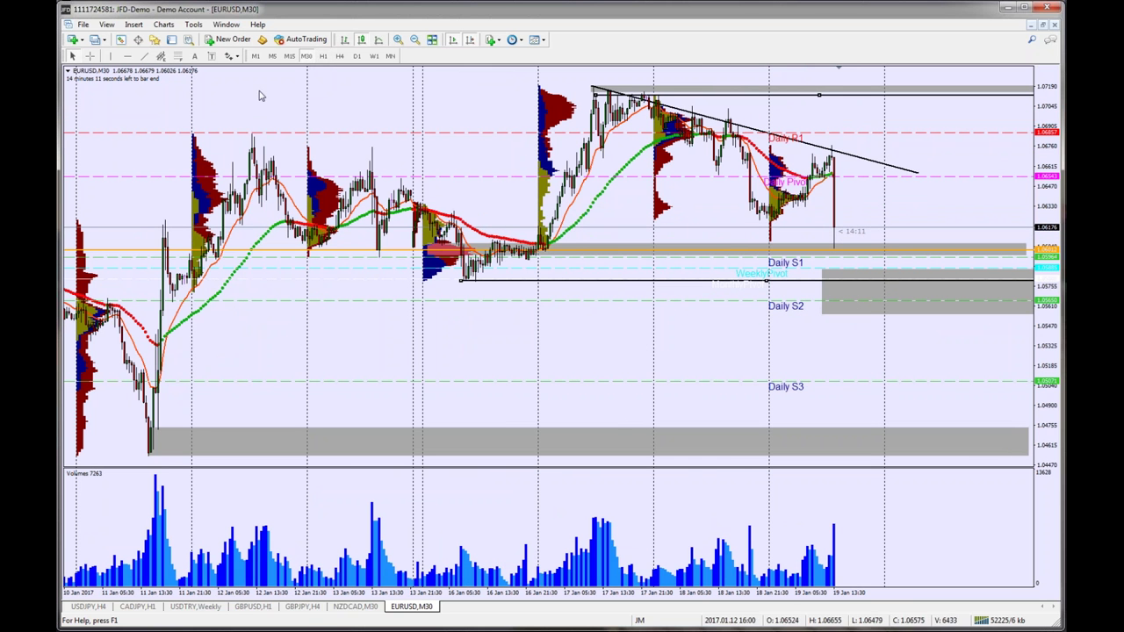
Step: Inspect the EURUSD news drop on the M5 timeframe, with the price scale compressed to include the support zones
click(90, 56)
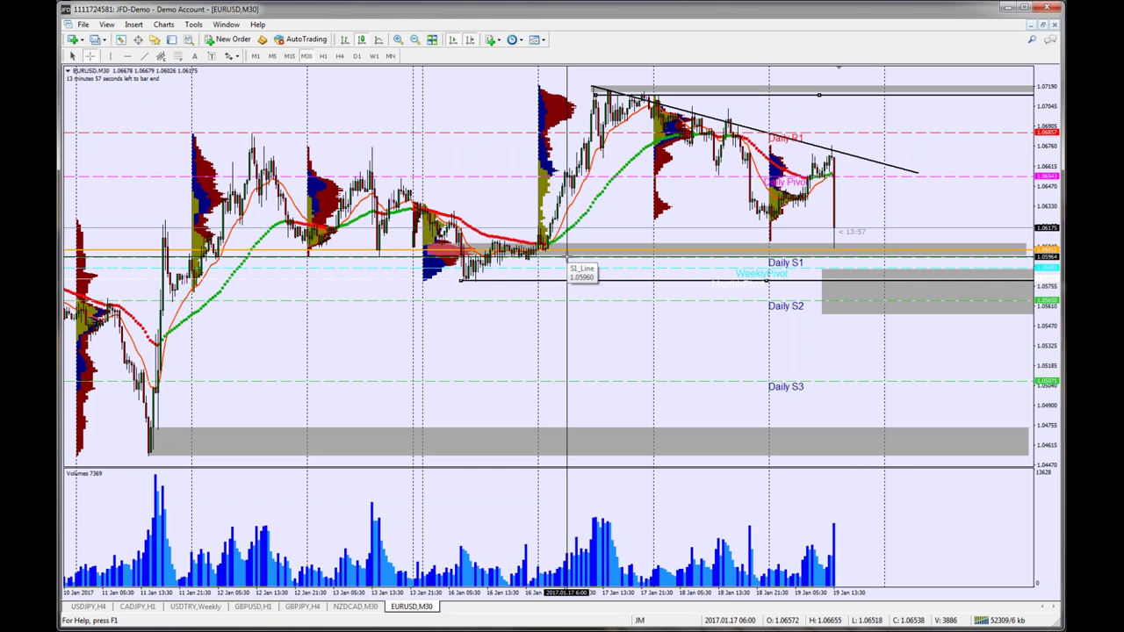
click(273, 56)
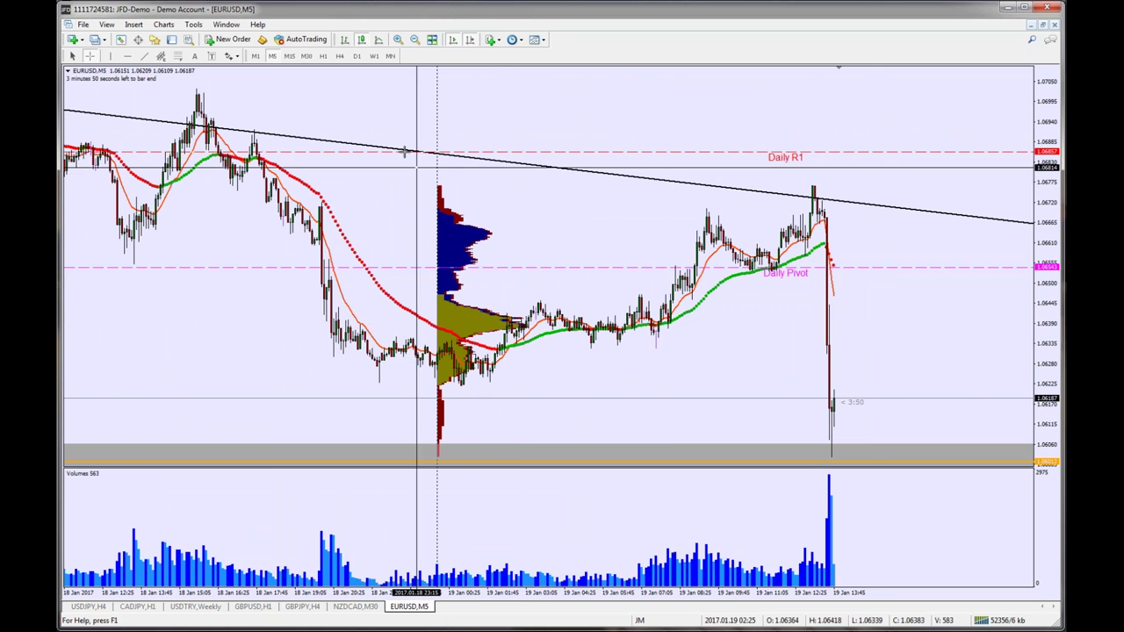
click(398, 40)
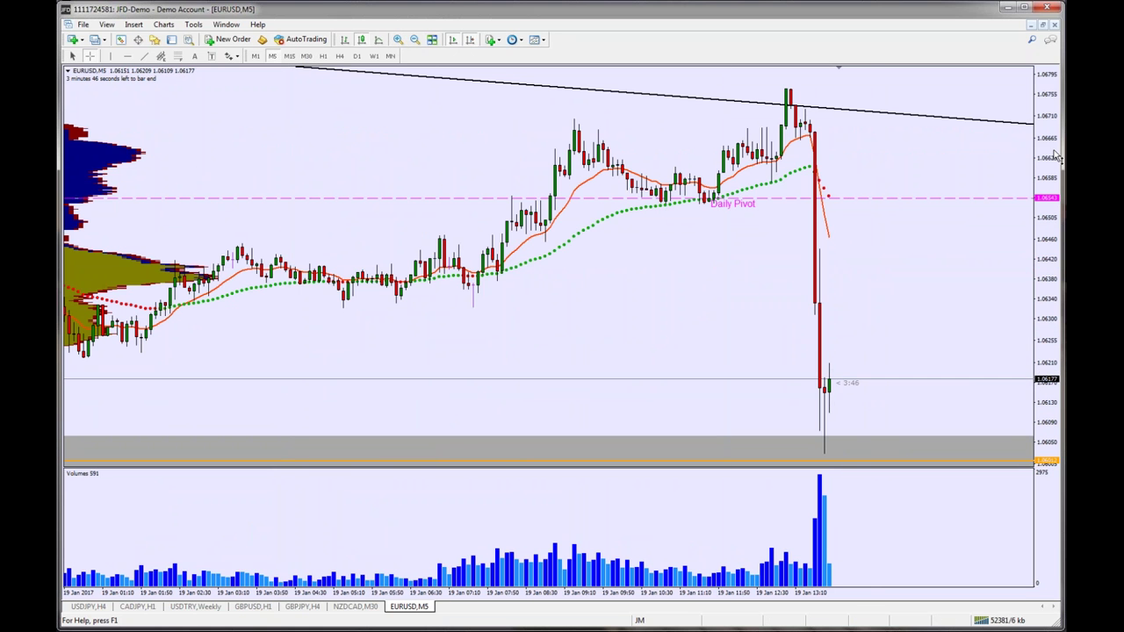
drag(1059, 182, 1043, 191)
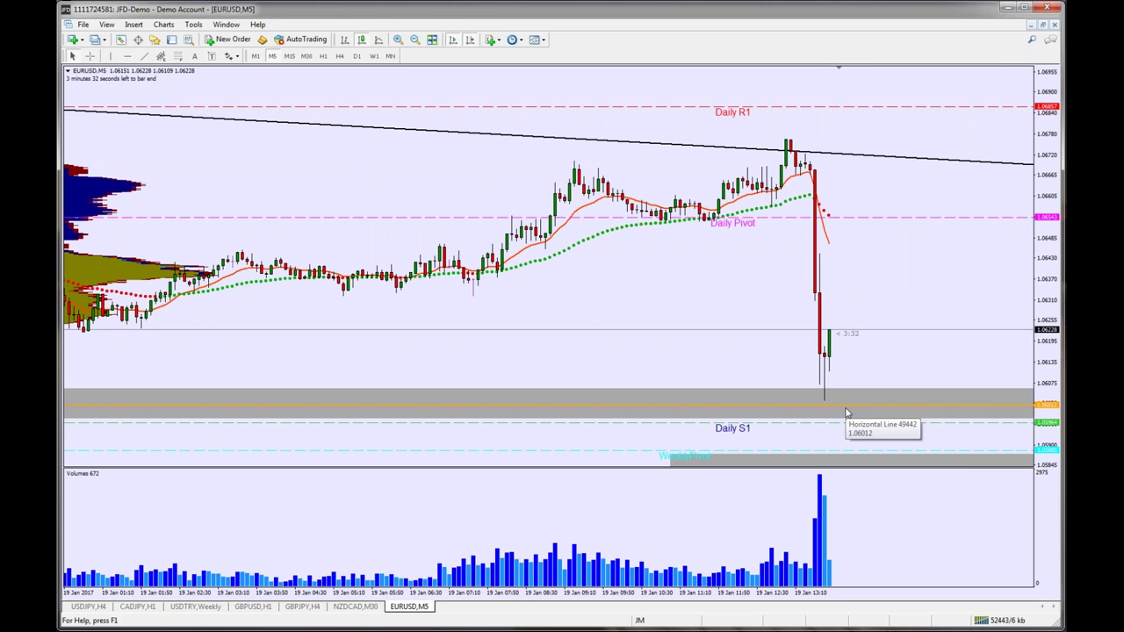
Step: Examine the drop on the M1 timeframe with the crosshair, checking the highest volume bar and the candles around the low
click(255, 56)
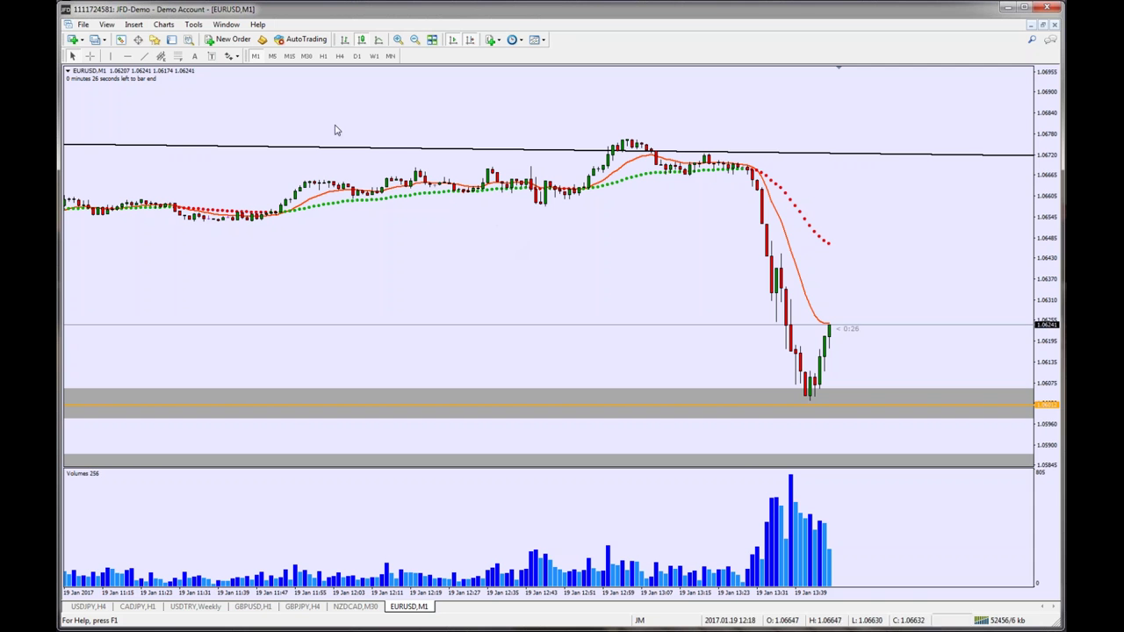
click(90, 56)
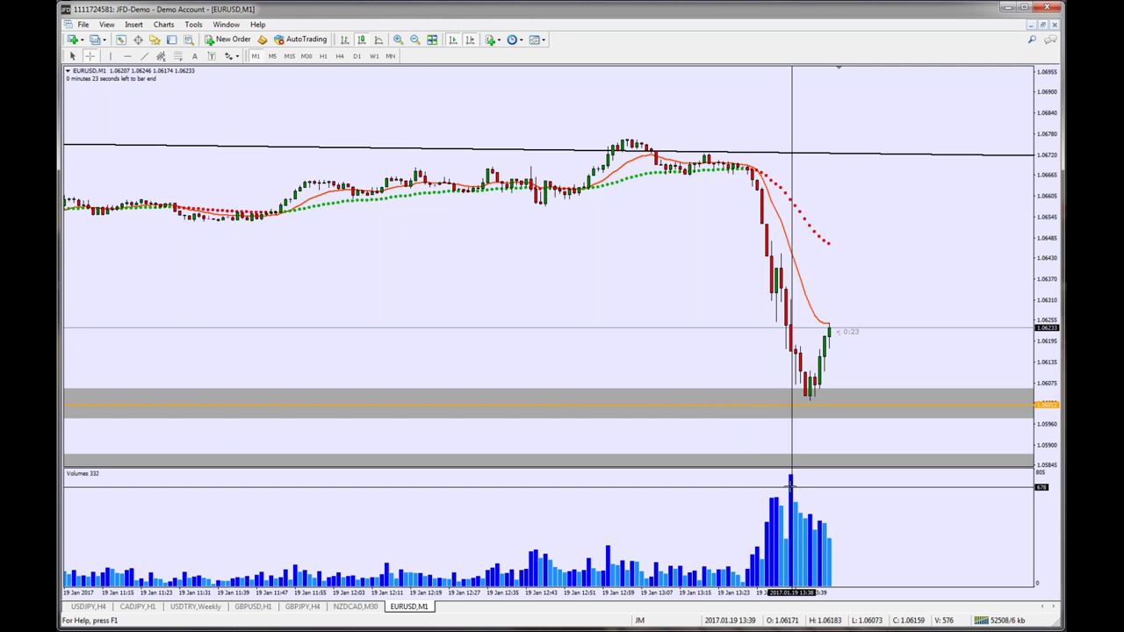
mouse_move(792, 487)
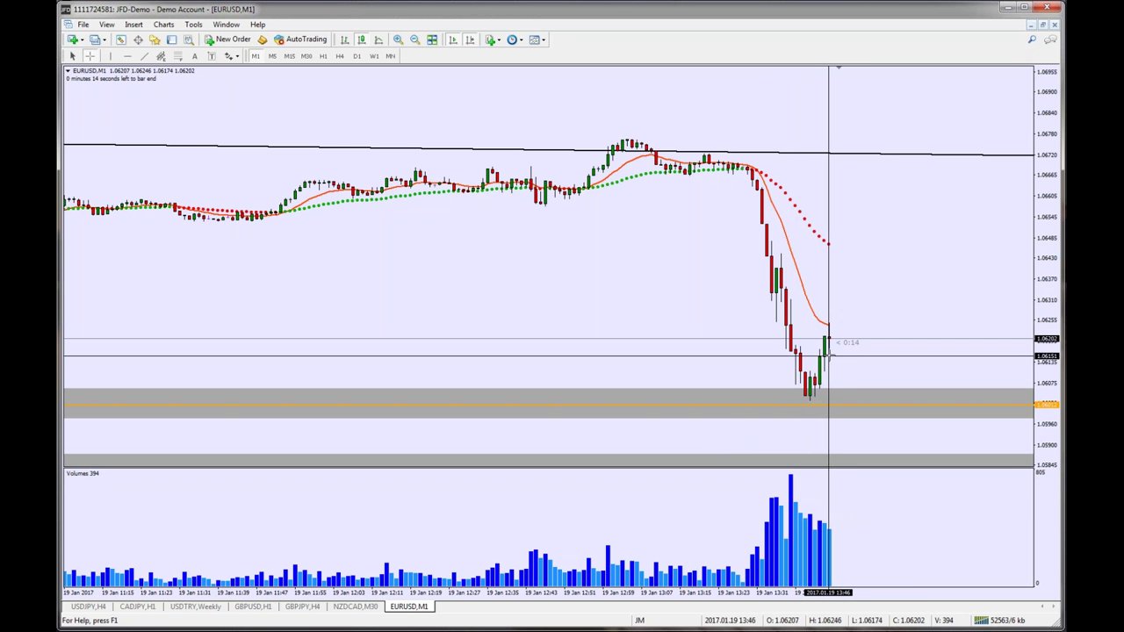
mouse_move(795, 351)
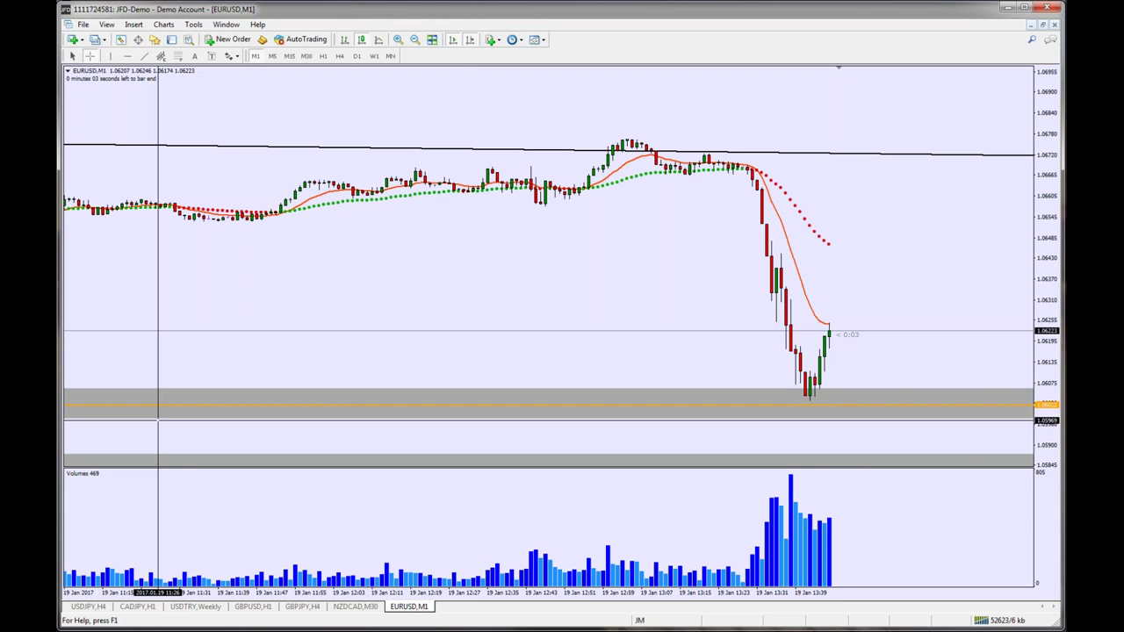
click(1007, 7)
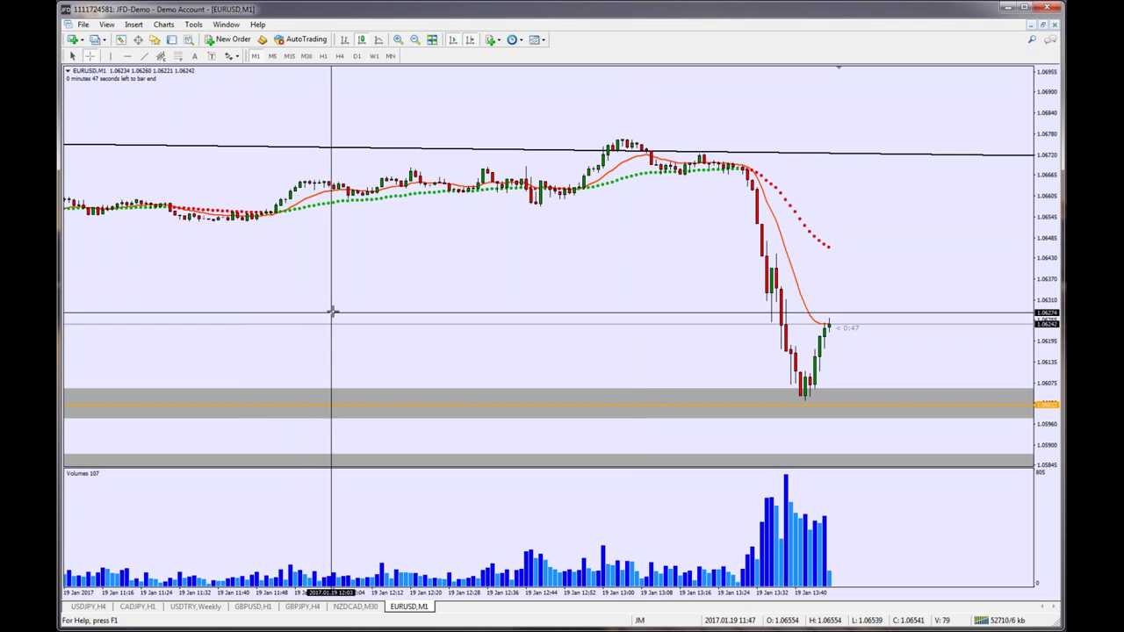
Step: Compare the EURUSD drop and rebound on the M5, M30 and H1 timeframes
click(272, 56)
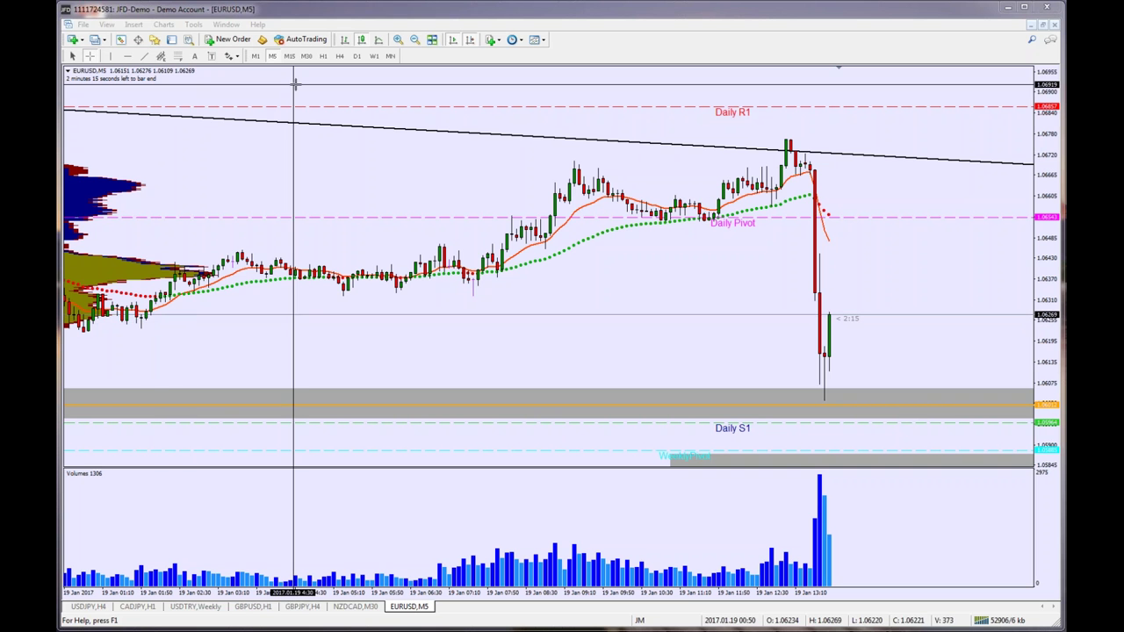
click(306, 56)
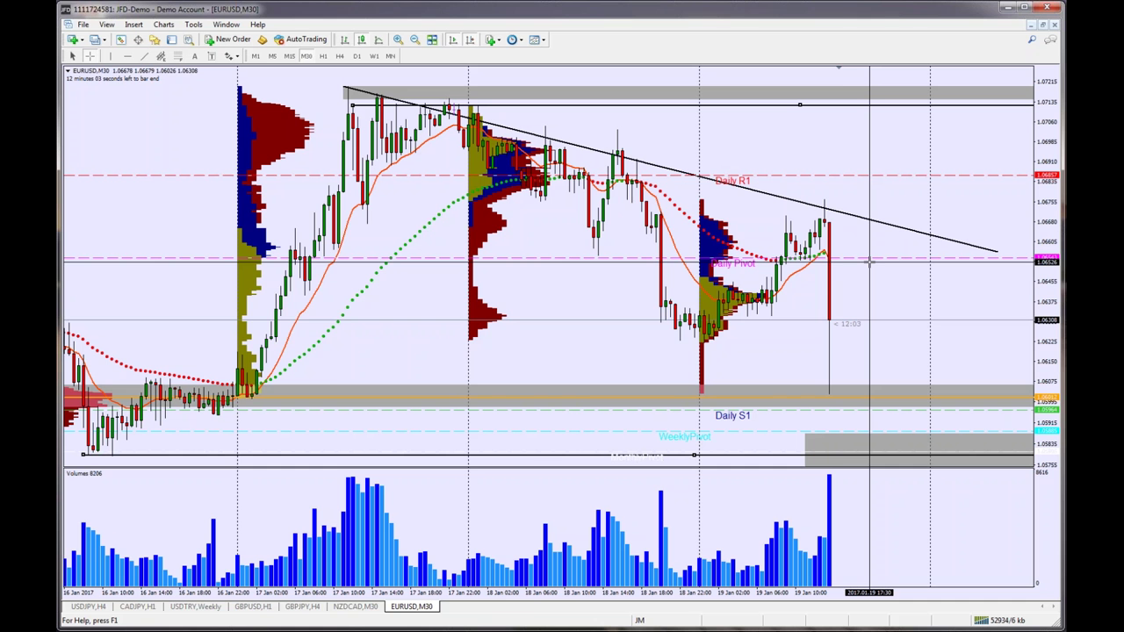
click(323, 56)
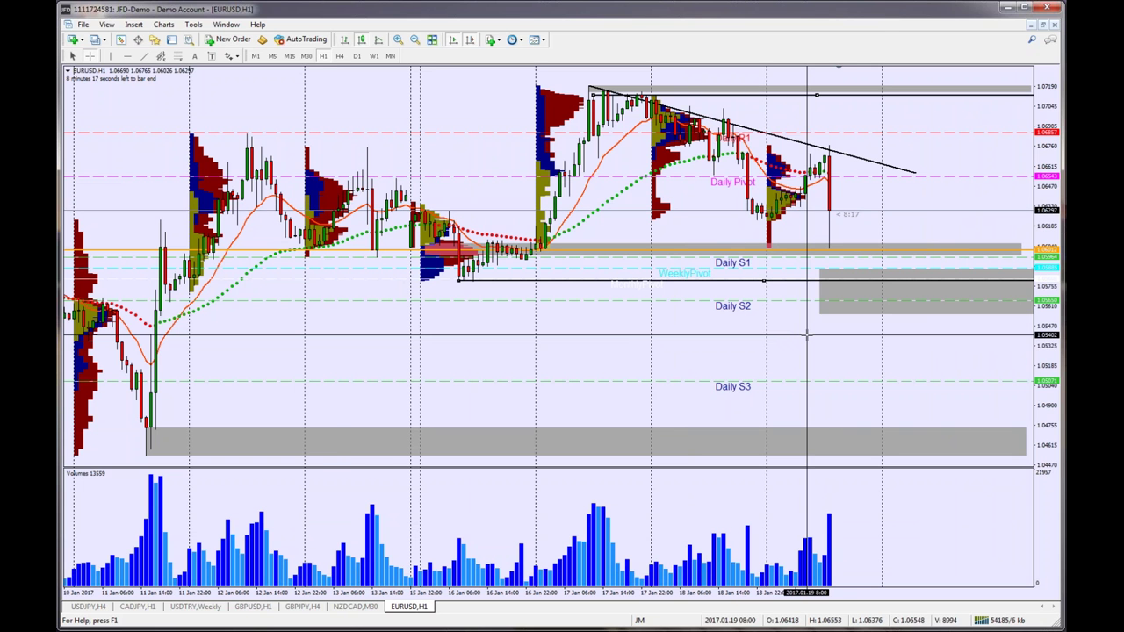
Step: On the EURUSD M5 chart, draw a short level trendline ahead of price from the latest candle's spike high at about 1.0646
click(272, 55)
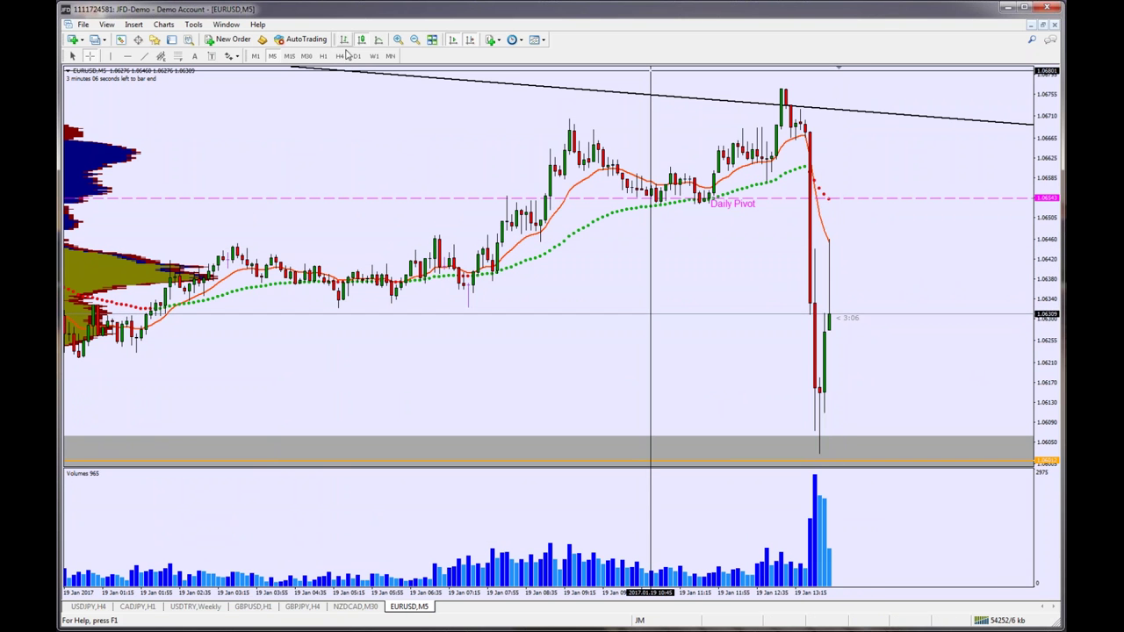
click(398, 38)
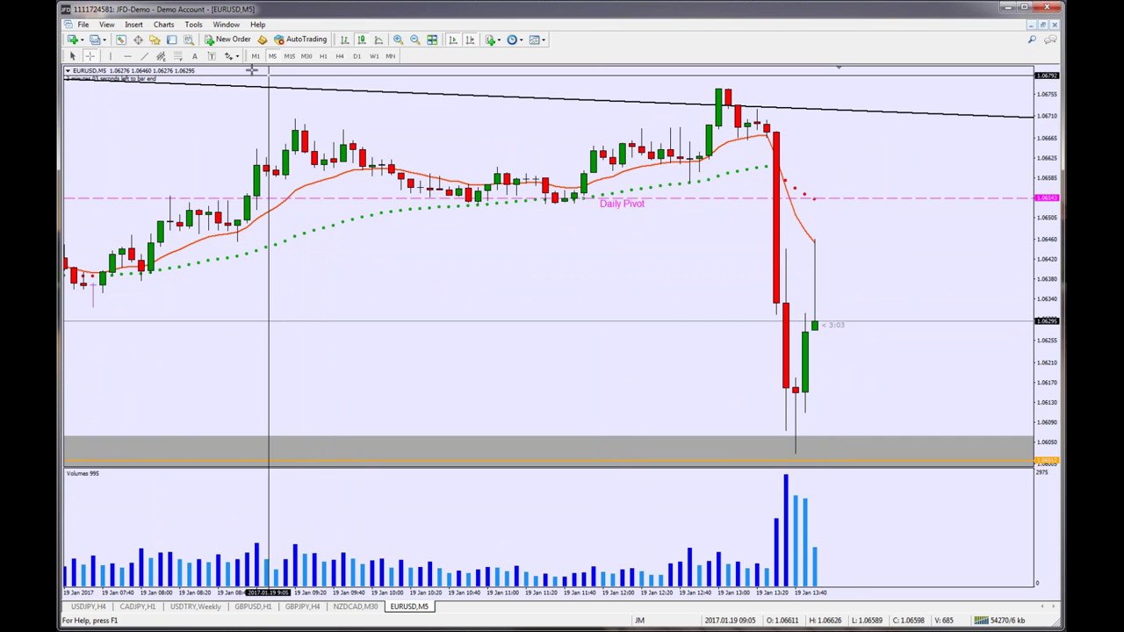
click(144, 55)
drag(815, 239, 968, 239)
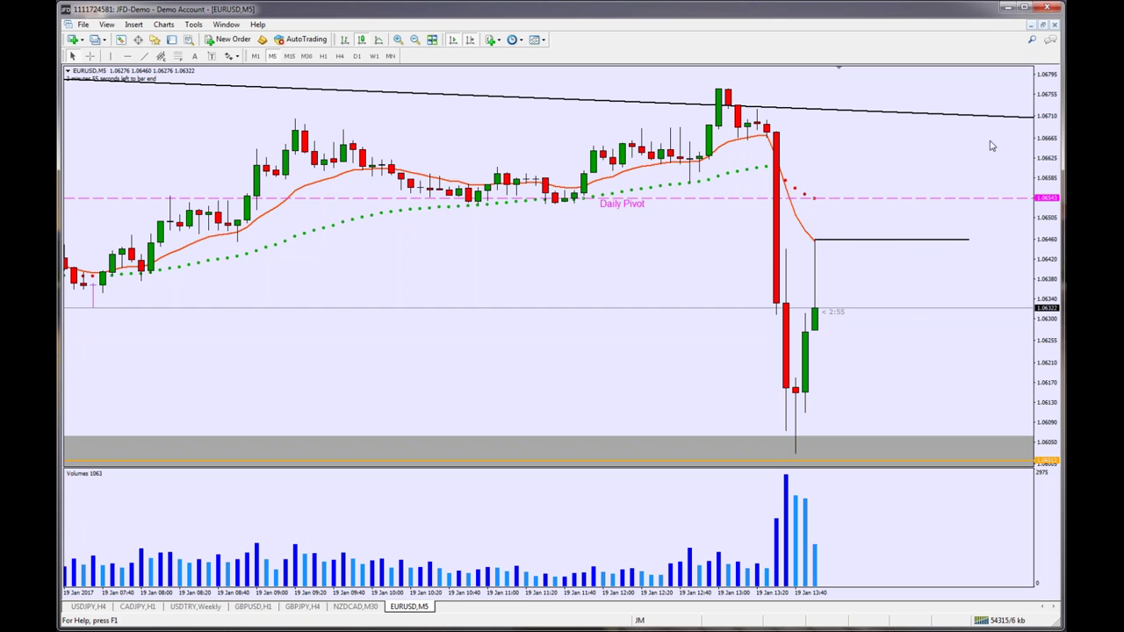
Step: Examine the candles of the news drop and rebound together with their volume bars on the M5 chart
drag(1054, 128, 1053, 158)
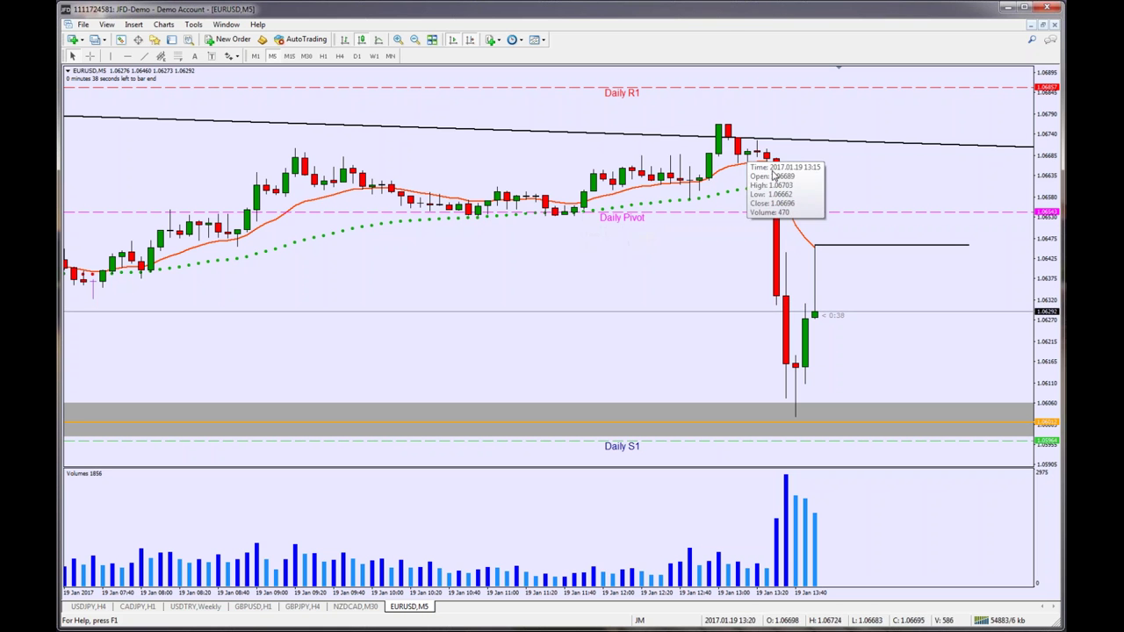
mouse_move(779, 209)
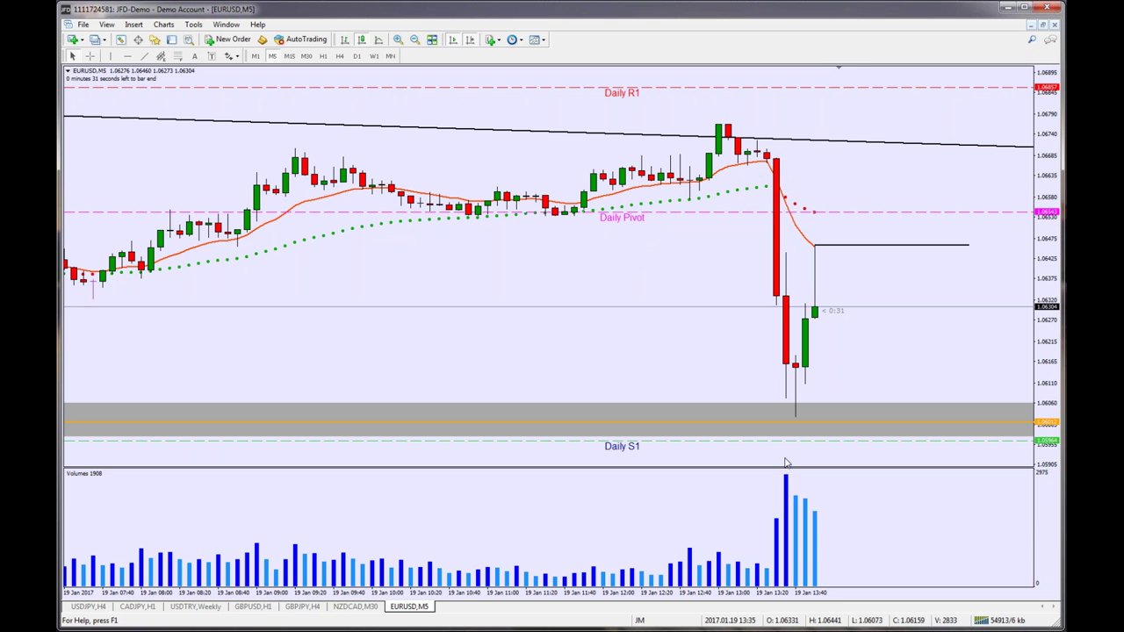
mouse_move(791, 522)
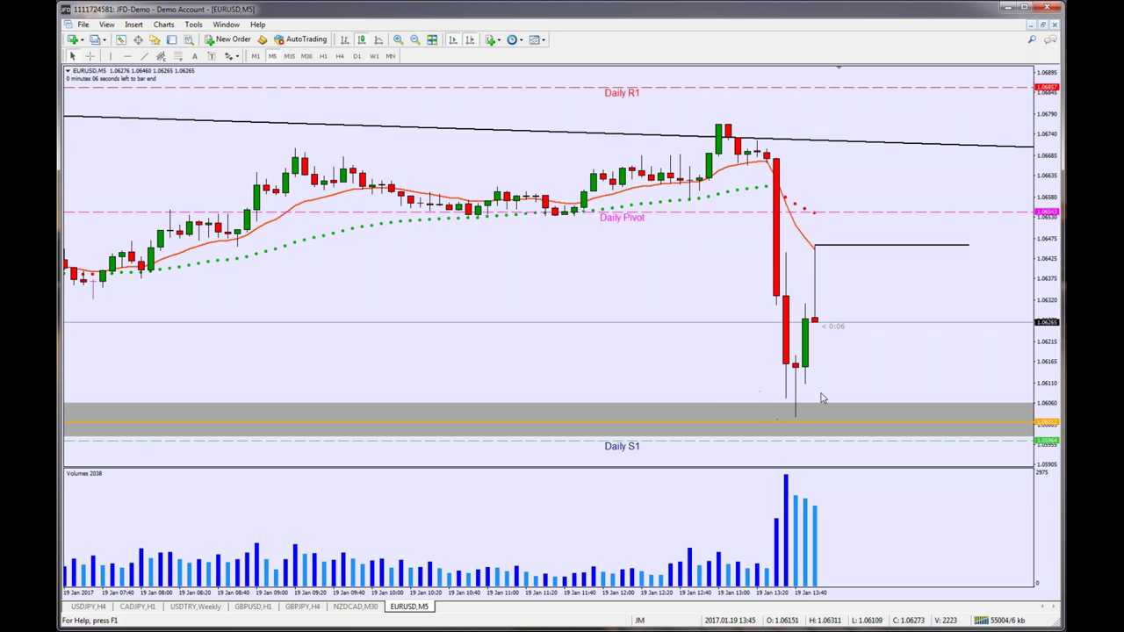
Step: Enable the Ask line in the properties of the EURUSD M5 chart
right_click(698, 260)
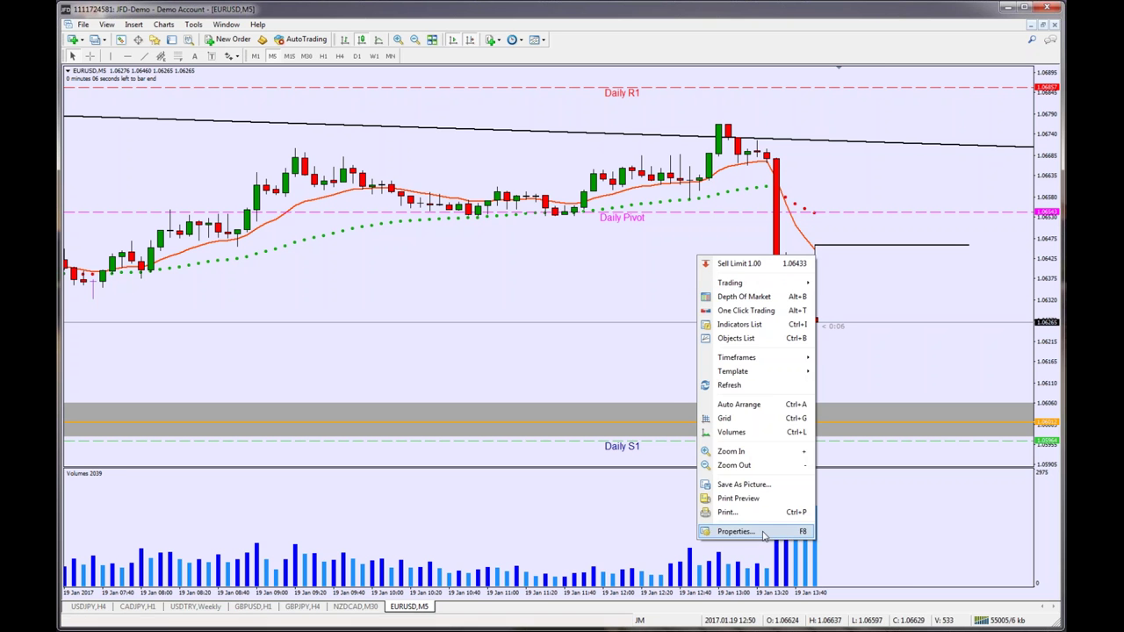
click(718, 530)
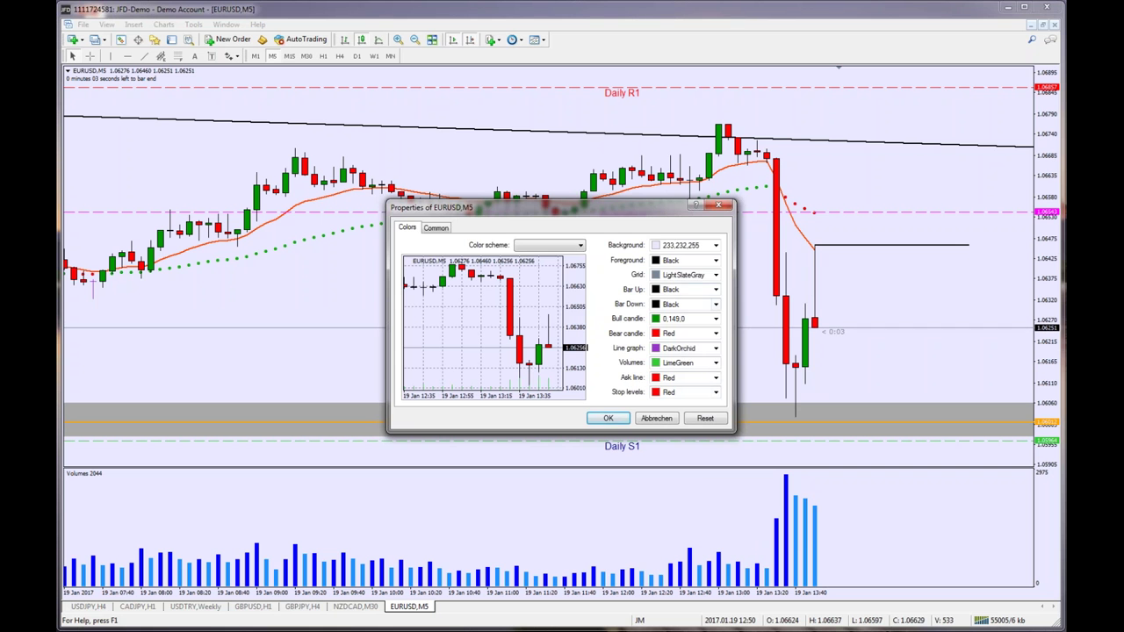
click(435, 227)
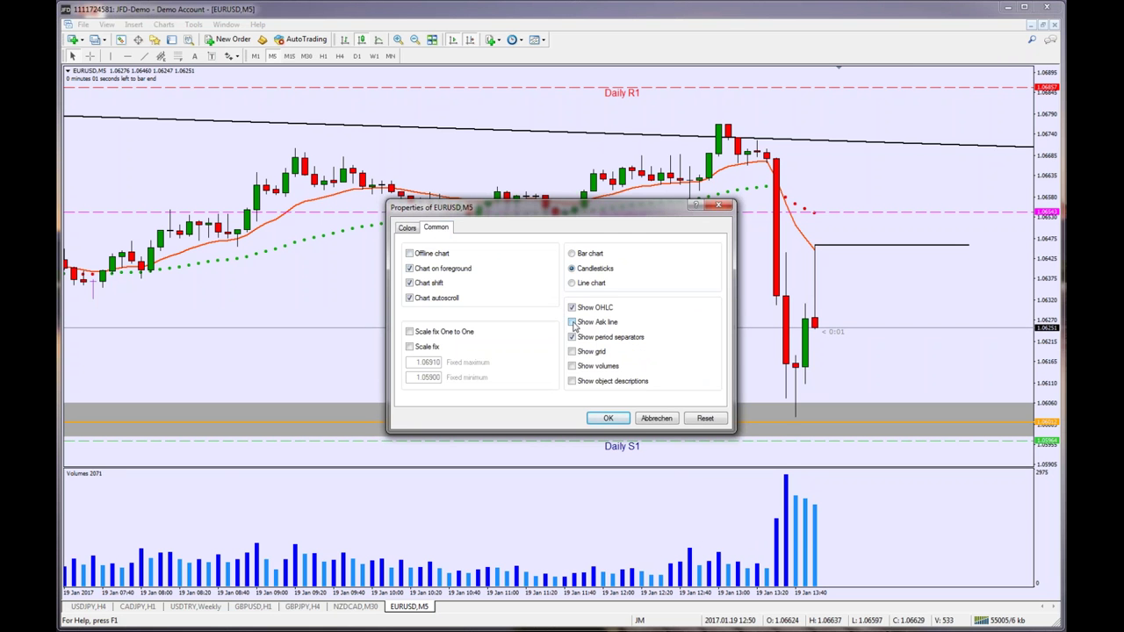
click(607, 417)
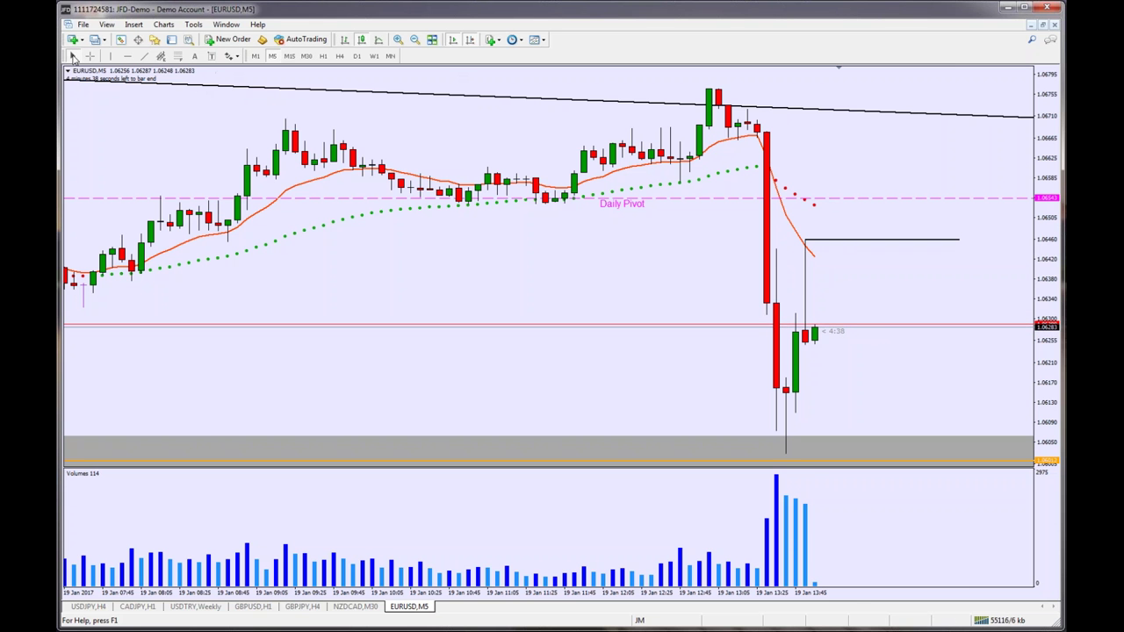
Step: Find TRYJPY in the Market Watch symbol list and open a chart window for it
click(121, 40)
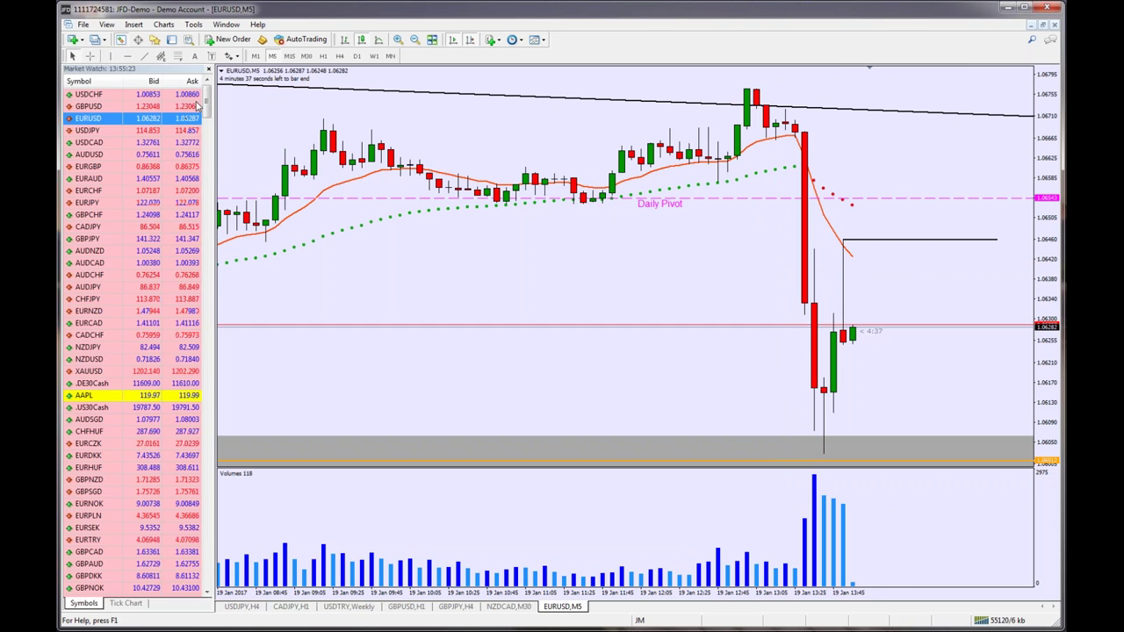
scroll(221, 328, up, 20)
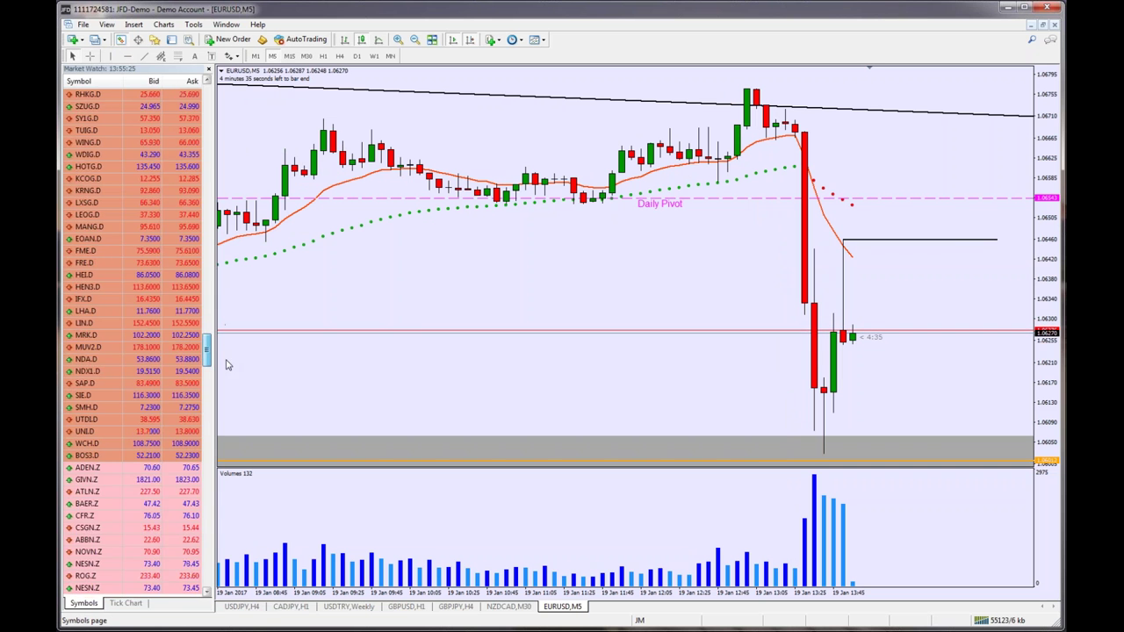
drag(244, 260, 229, 186)
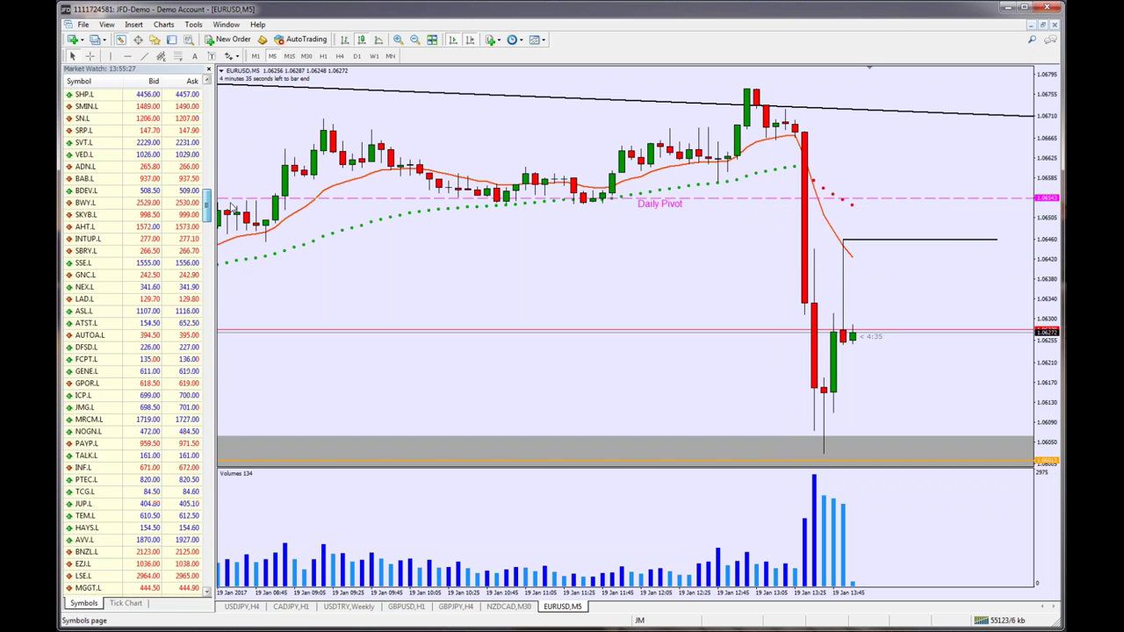
scroll(161, 219, up, 15)
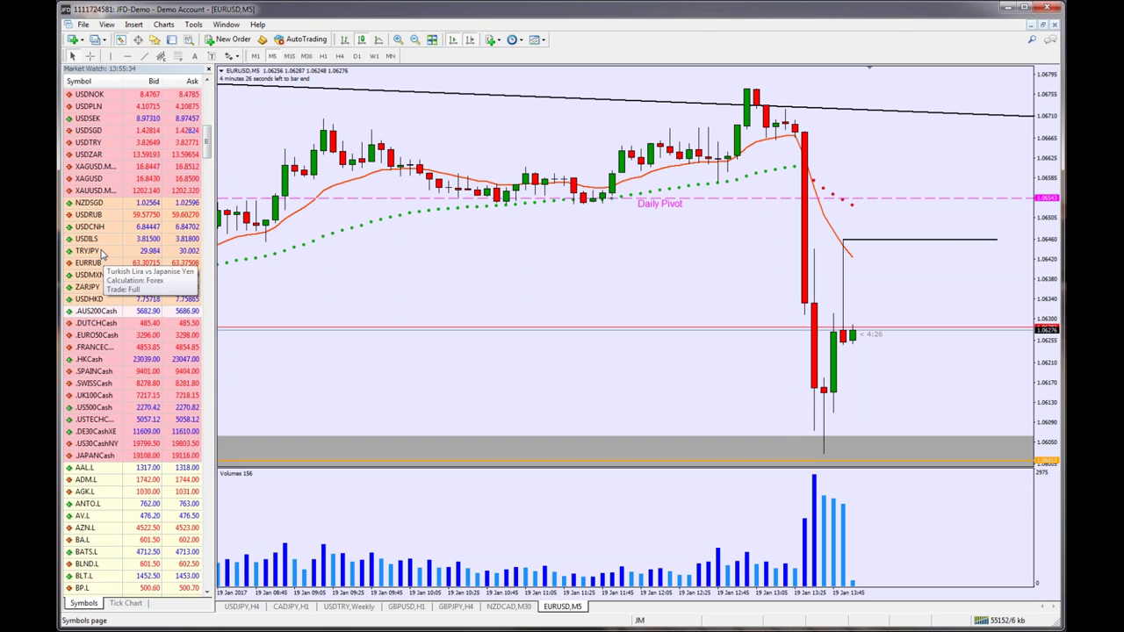
right_click(102, 253)
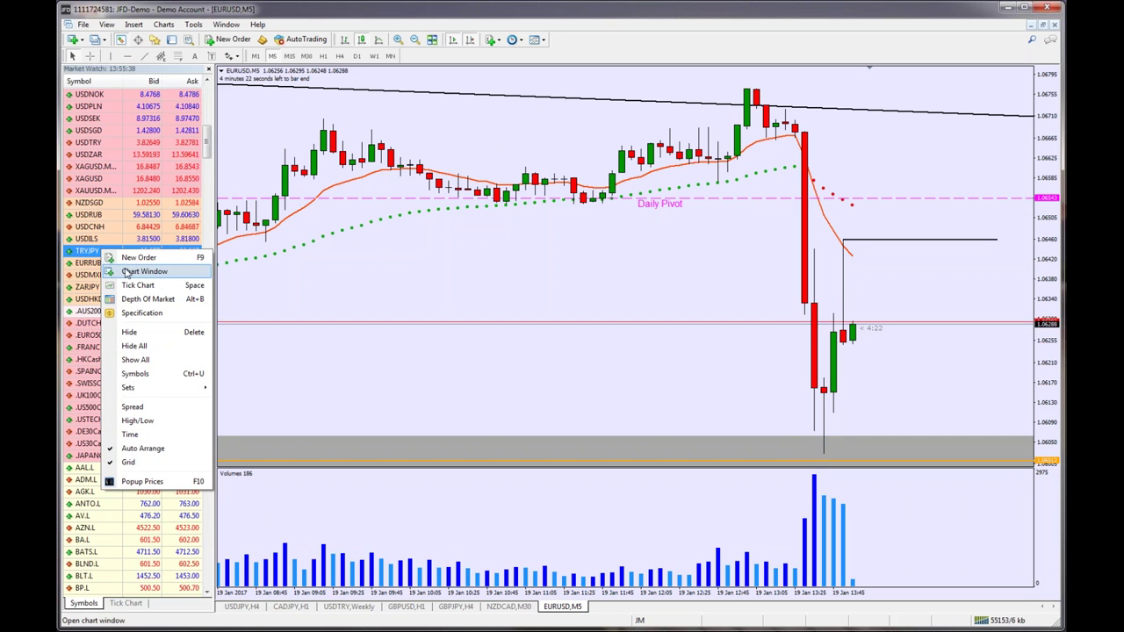
click(127, 273)
Step: Apply the JM VSA template to the TRYJPY chart and set it to M5, with Market Watch hidden
right_click(308, 274)
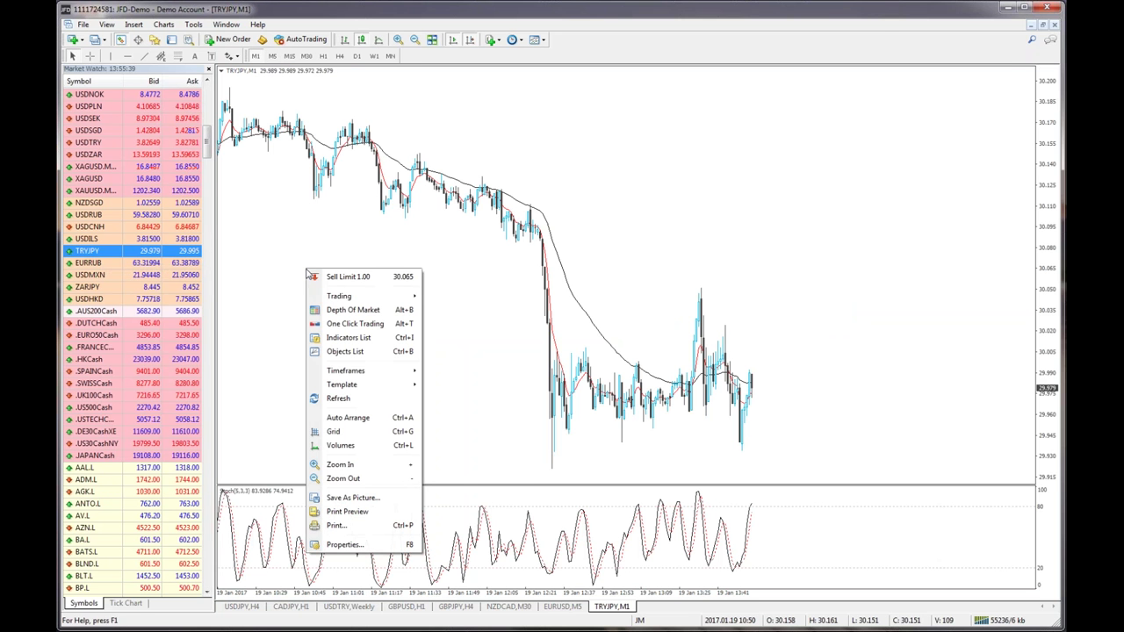
mouse_move(375, 383)
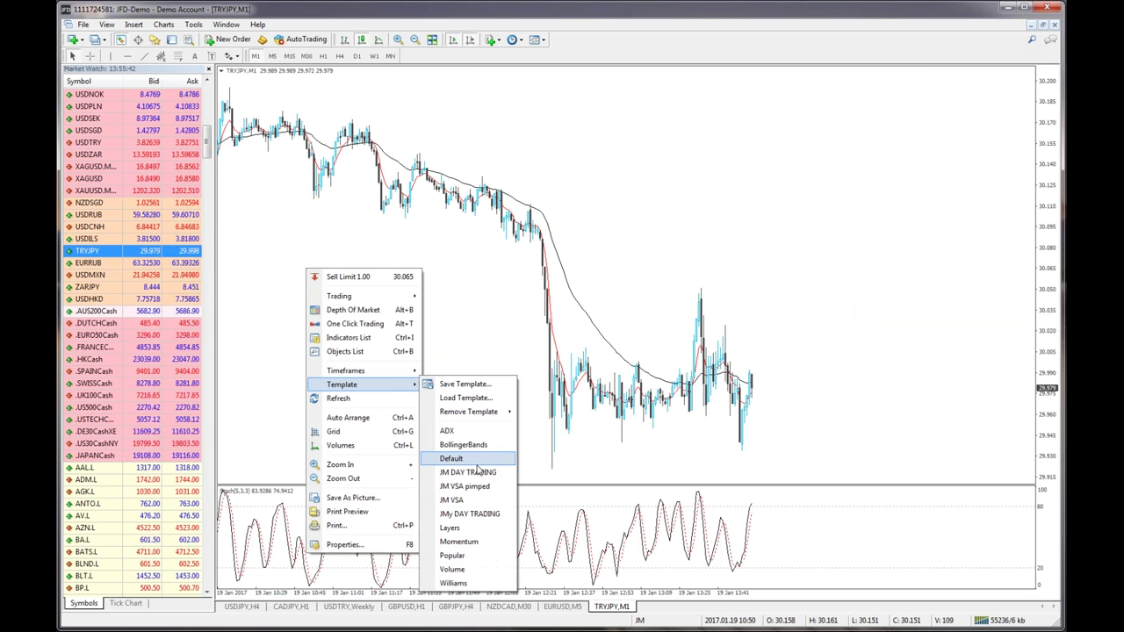
click(461, 500)
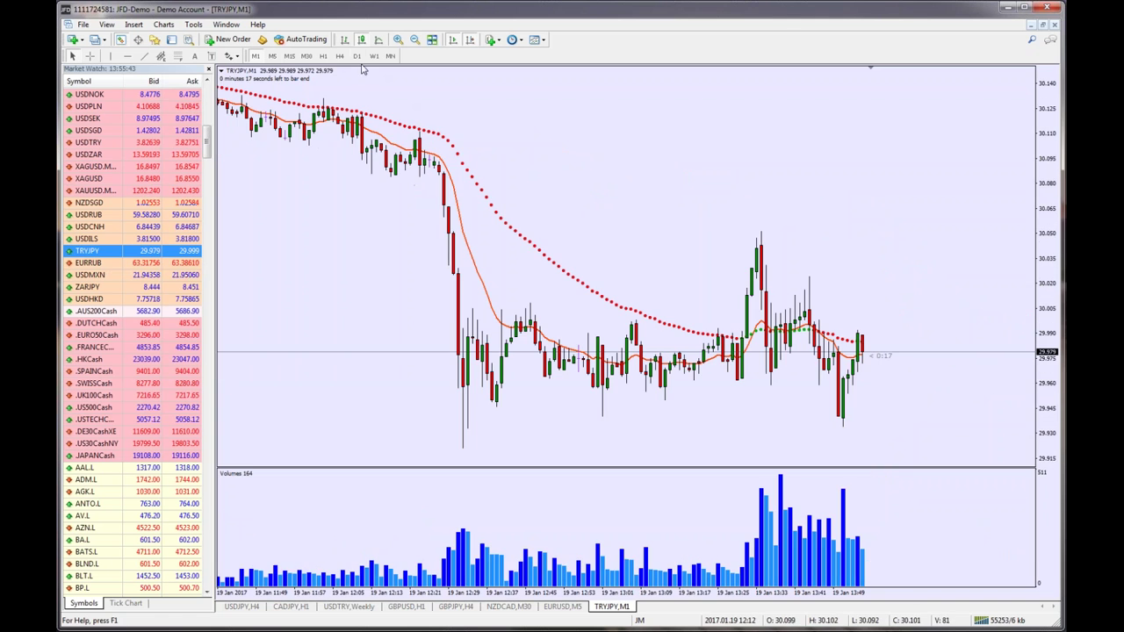
click(272, 56)
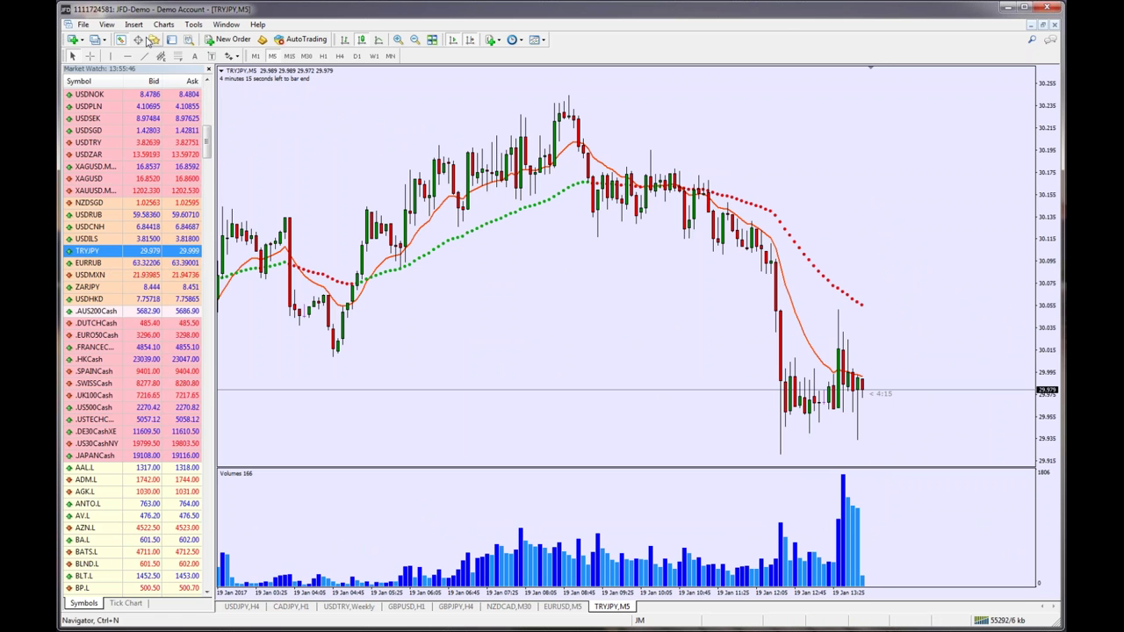
click(138, 40)
Step: Enable the Ask line on the TRYJPY M5 chart and compare its spread with the one on the EURUSD chart
right_click(519, 338)
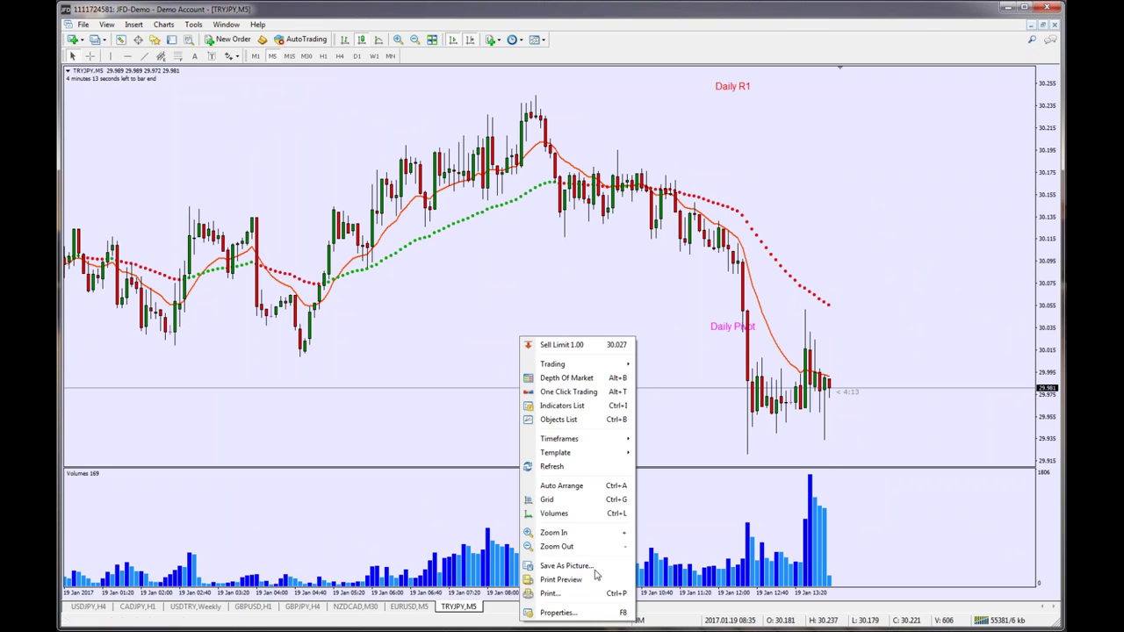
click(584, 612)
click(436, 228)
click(607, 418)
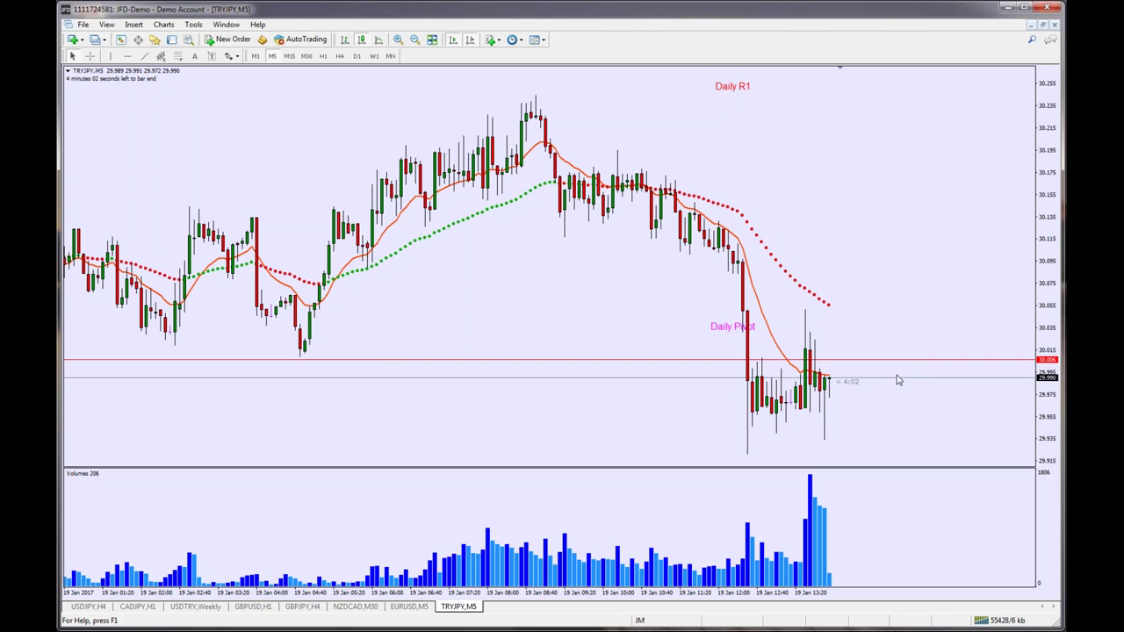
click(410, 606)
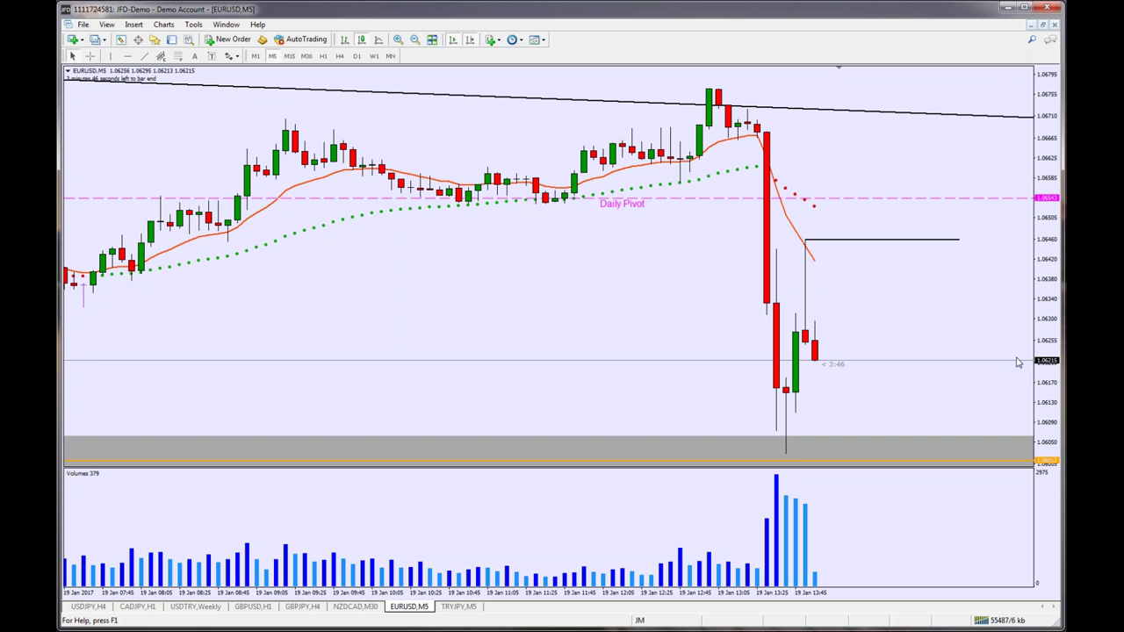
click(461, 607)
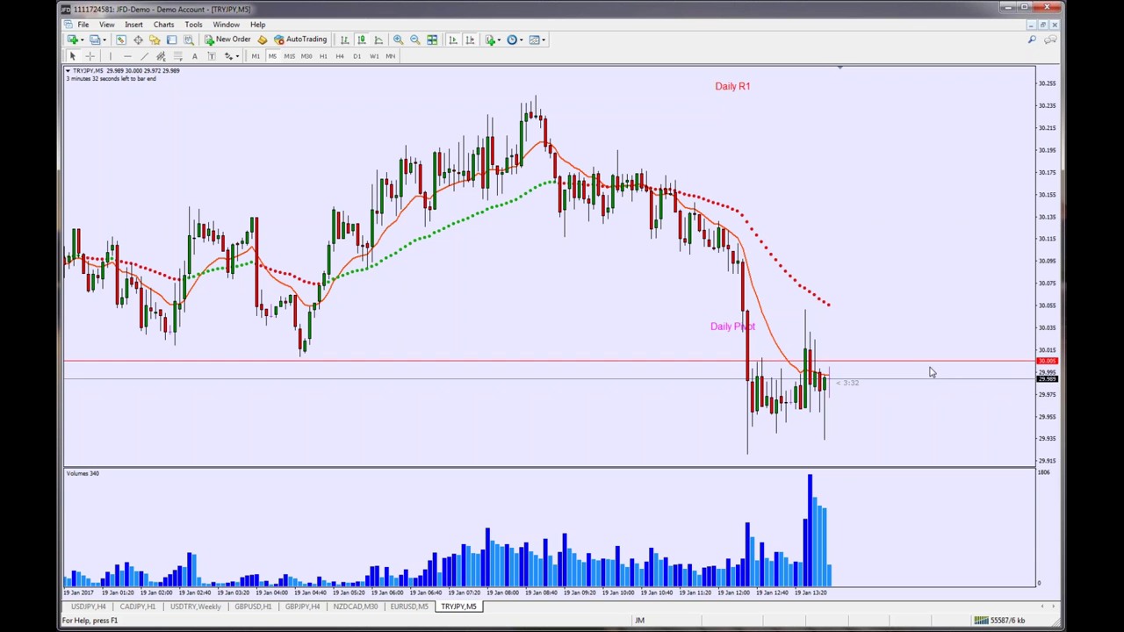
Step: Measure the gap between the Bid and Ask lines on the TRYJPY M5 chart and compare it with the EURUSD M5 chart
click(210, 56)
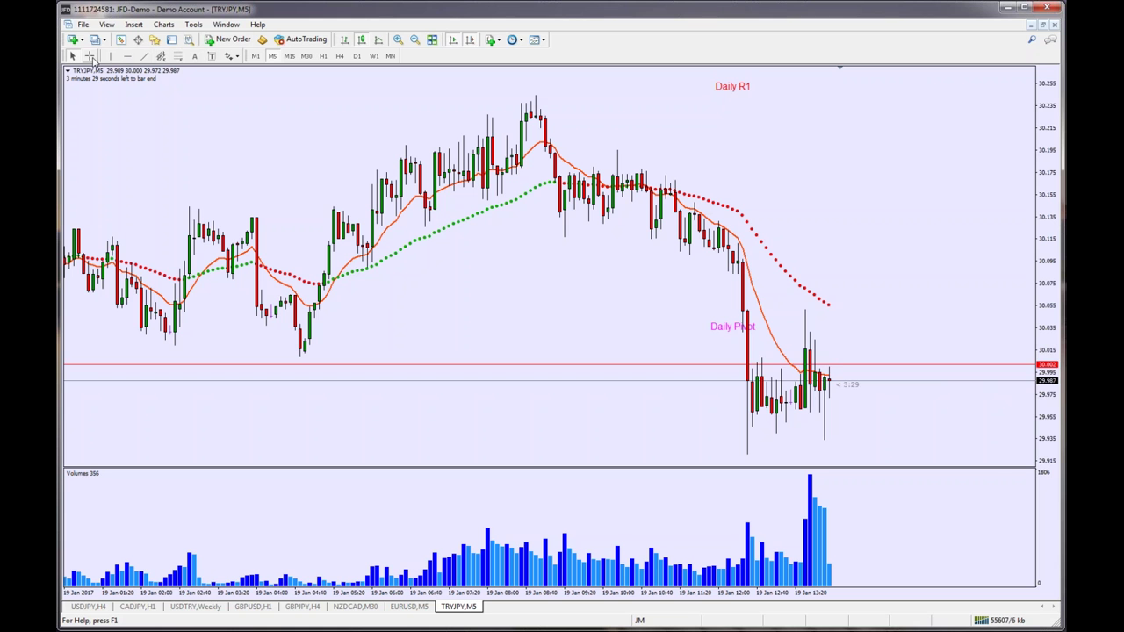
drag(978, 368, 985, 374)
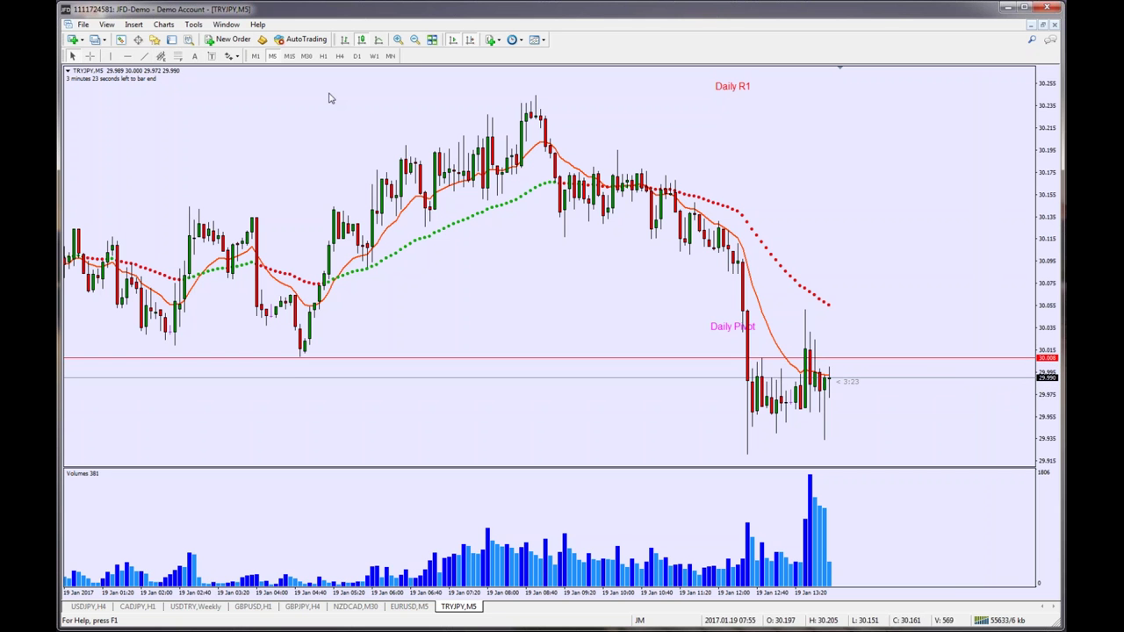
click(422, 609)
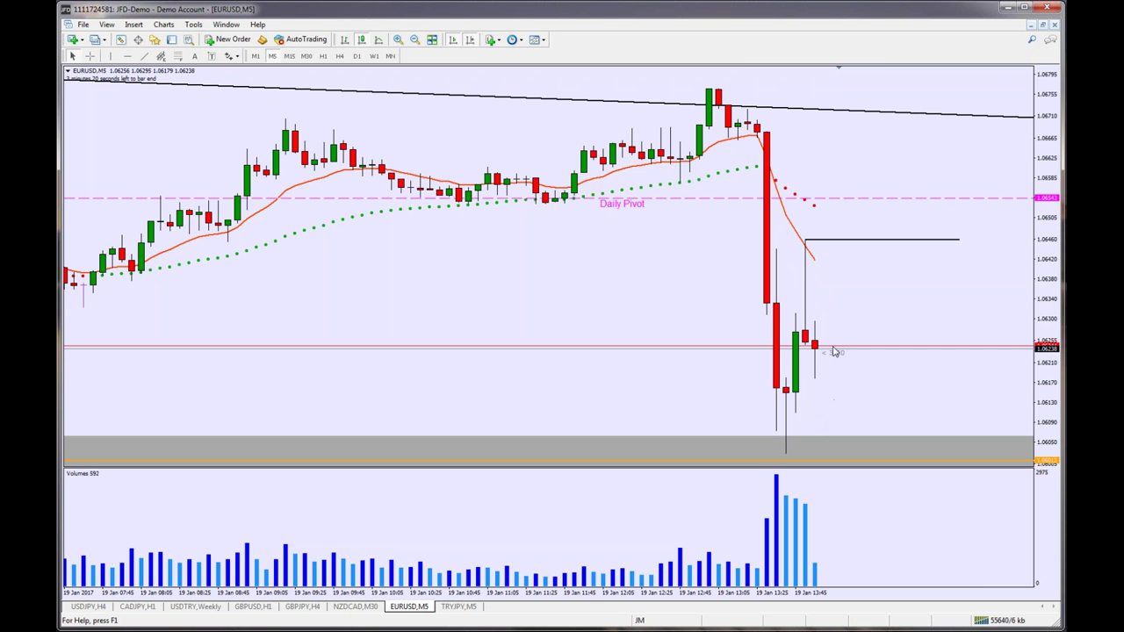
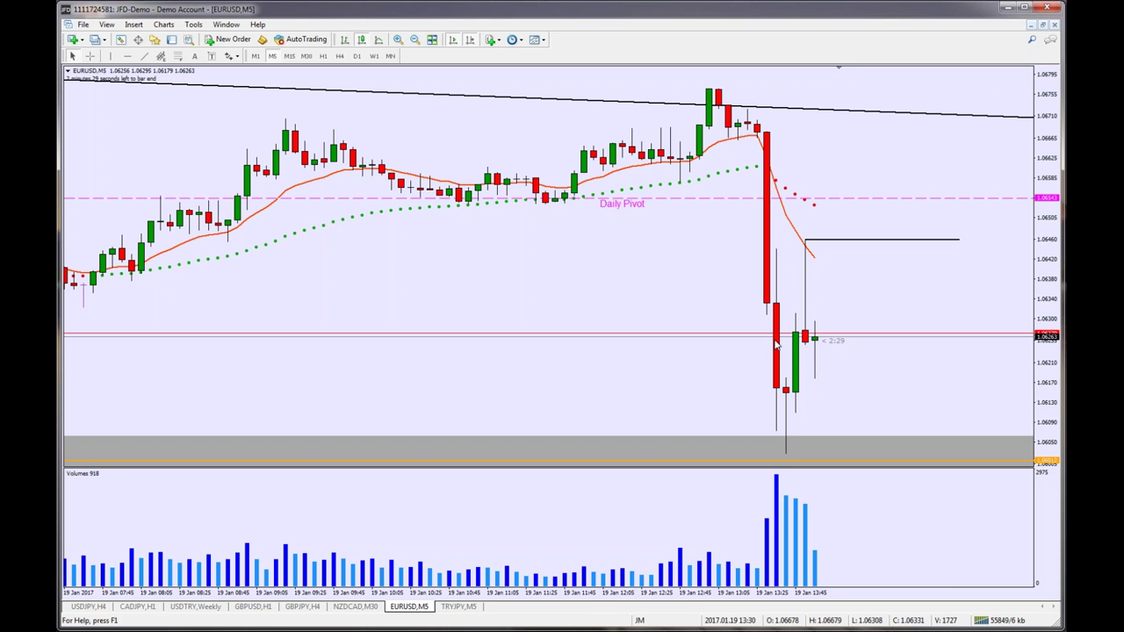
click(456, 609)
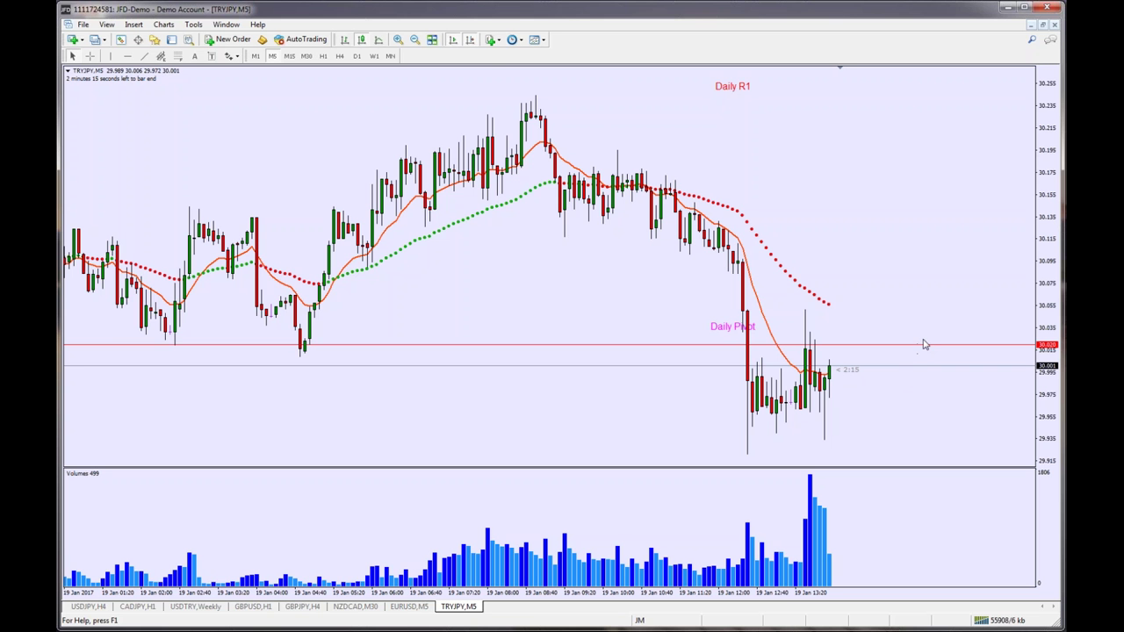
Step: Switch to the terminal with the UK_Swing_Trade profile, set its EURUSD chart to M5 and try to show the Ask line
key(ctrl+F6)
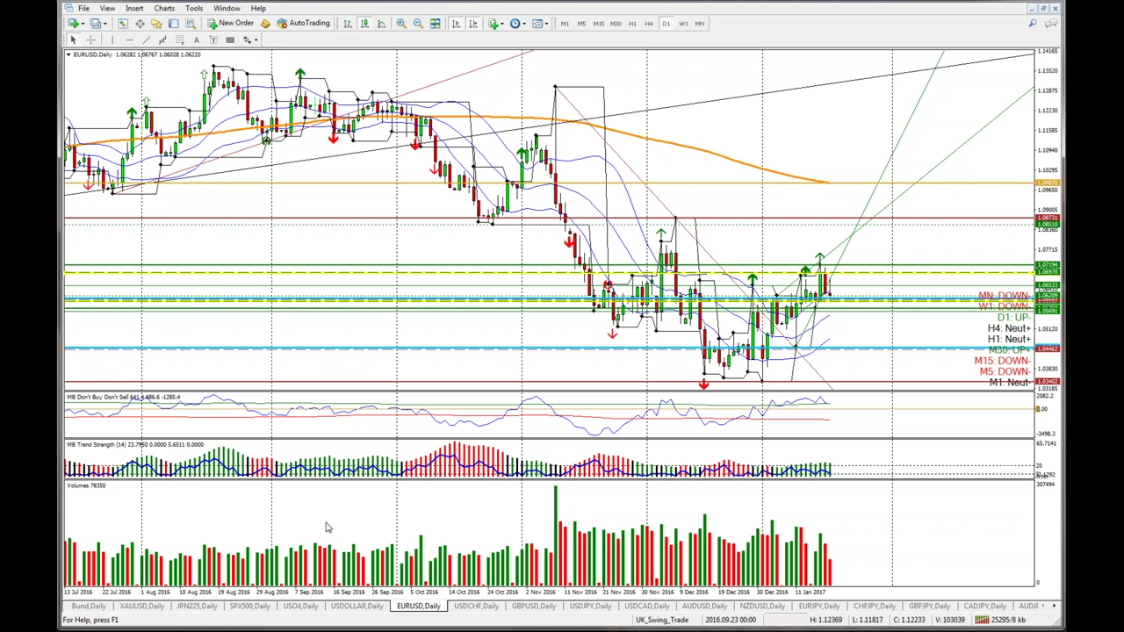
click(581, 23)
right_click(620, 234)
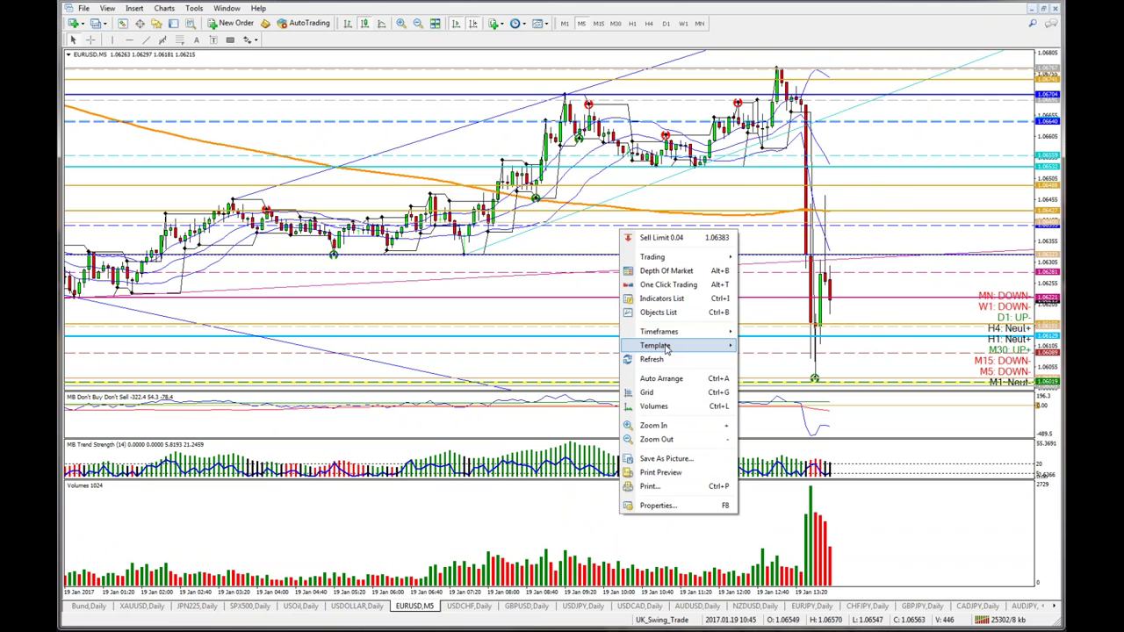
mouse_move(666, 348)
click(663, 505)
click(437, 229)
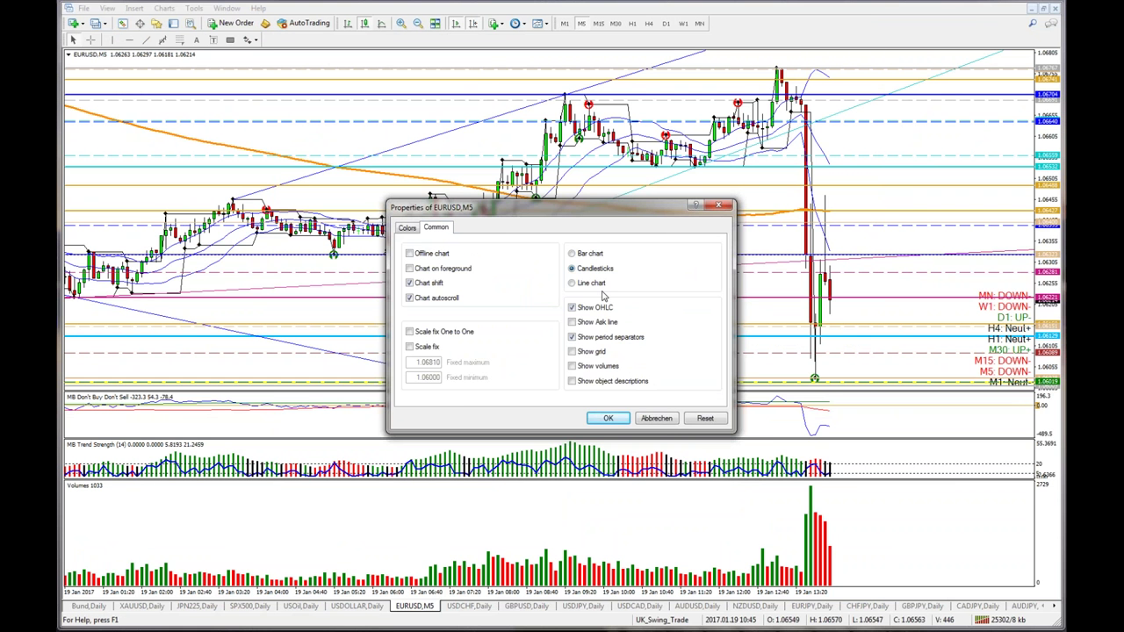
click(610, 418)
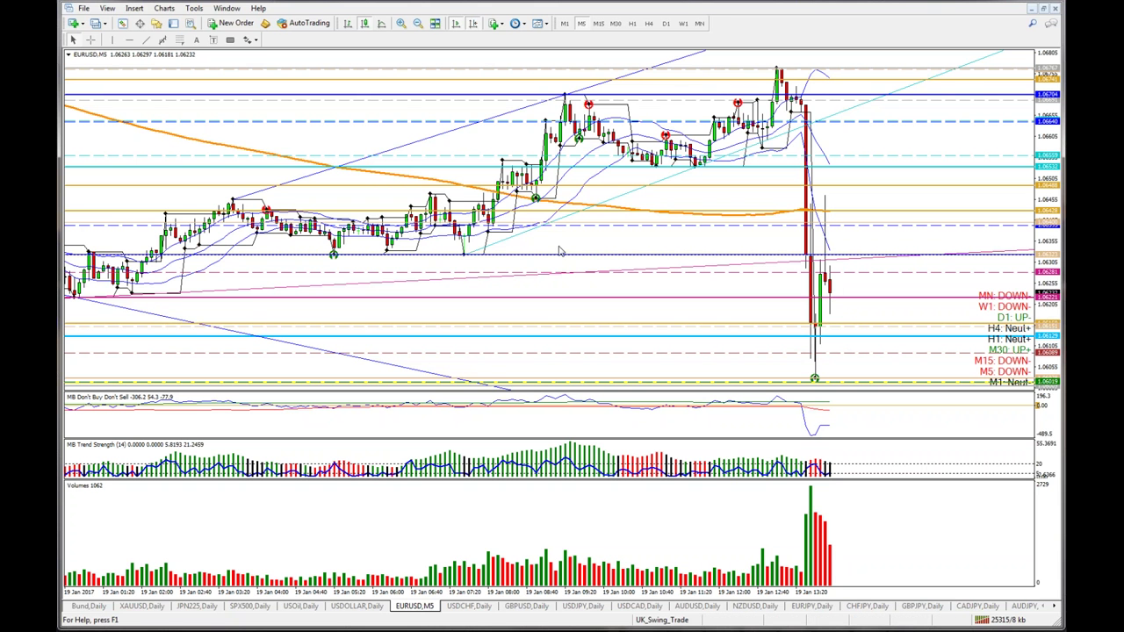
Step: Set the EURUSD chart to M1 and open a new EURUSD chart window from the Market Watch list
click(564, 24)
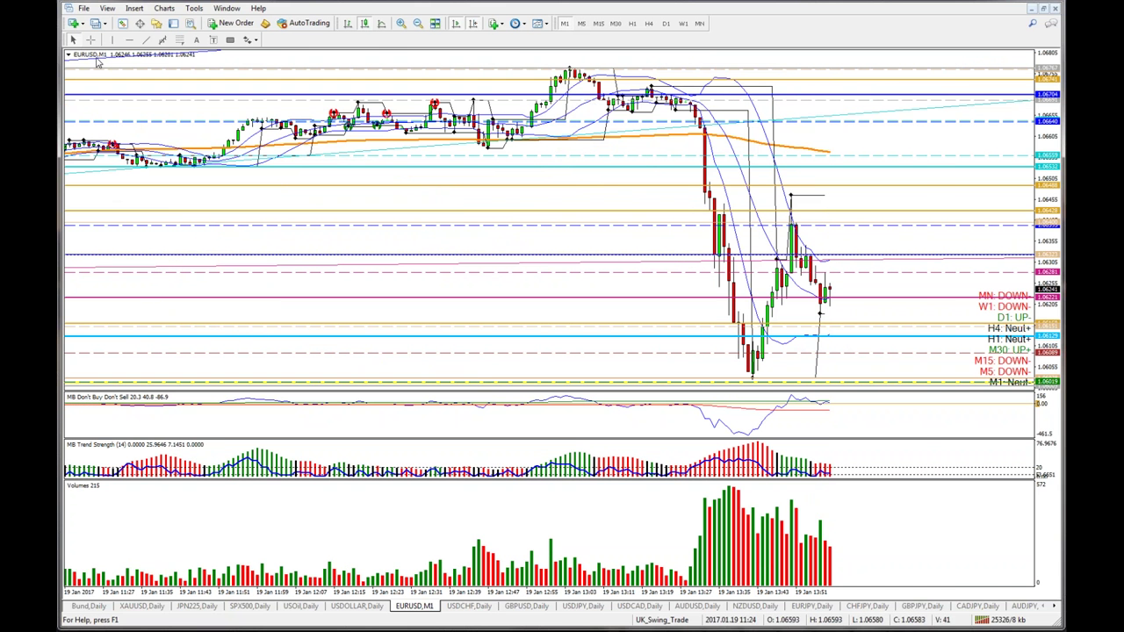
click(122, 22)
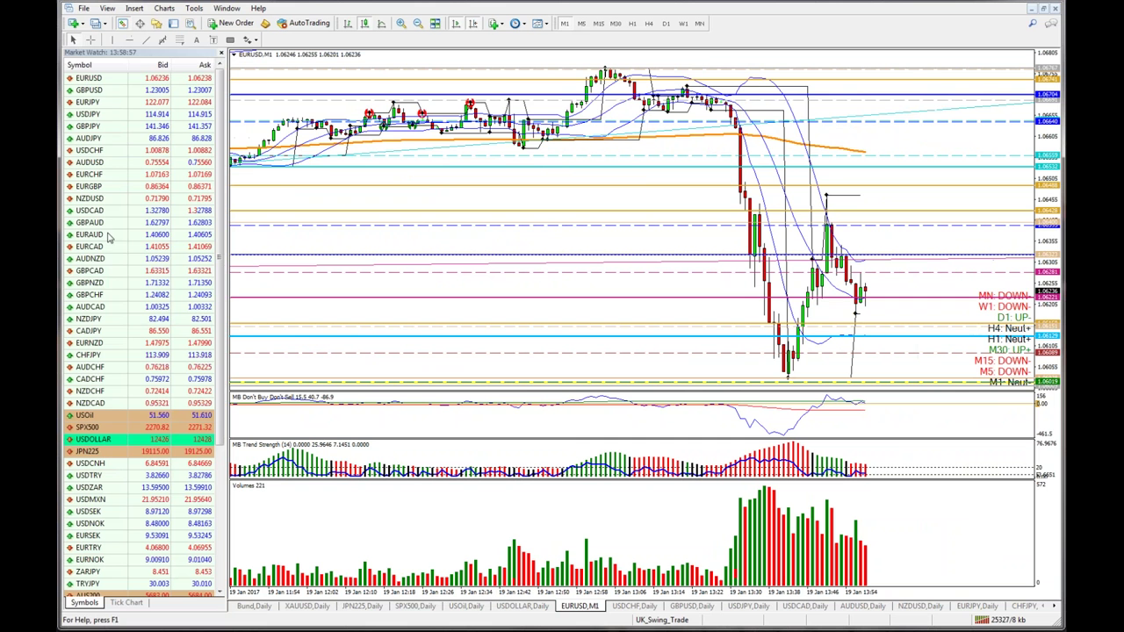
right_click(98, 77)
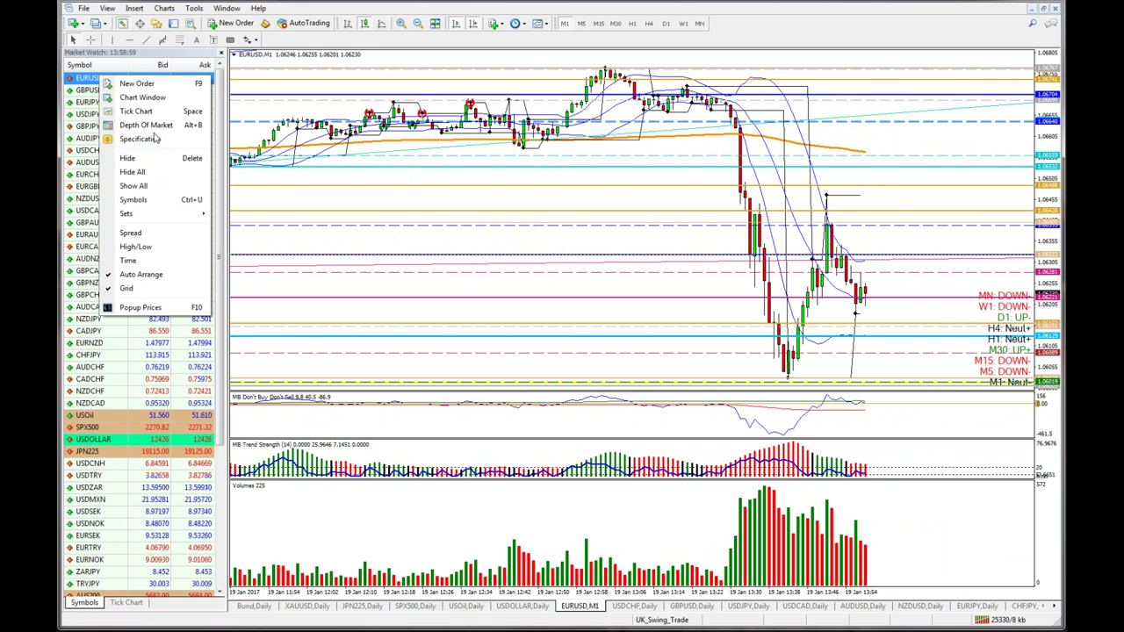
click(142, 97)
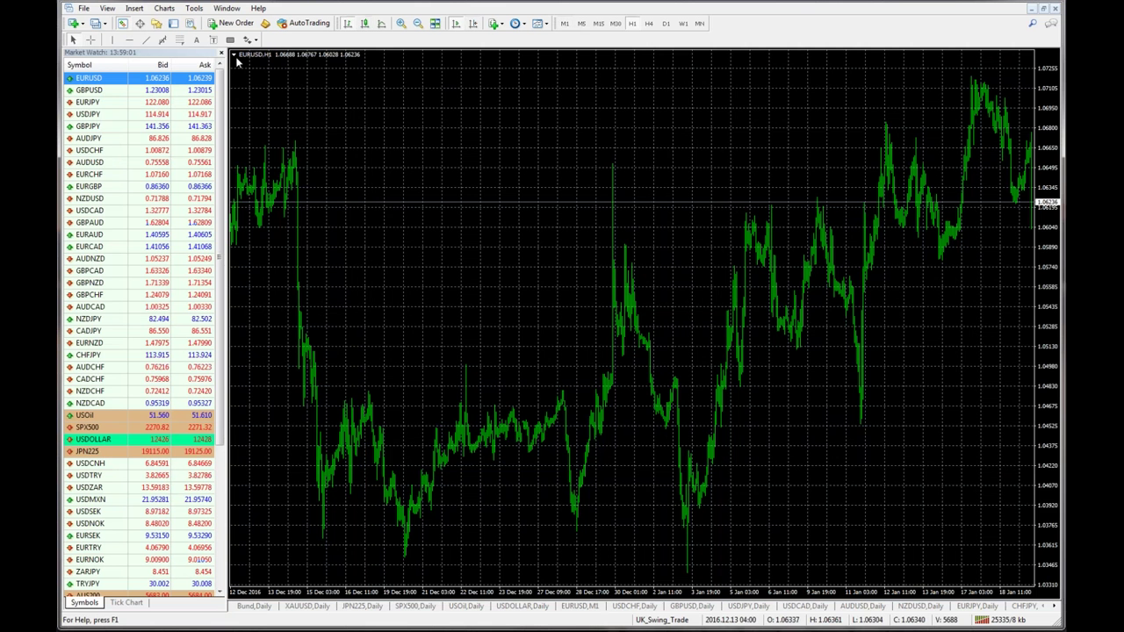
Step: Apply the Black On White color scheme to the new EURUSD H1 chart and hide Market Watch
right_click(256, 89)
click(290, 340)
click(569, 246)
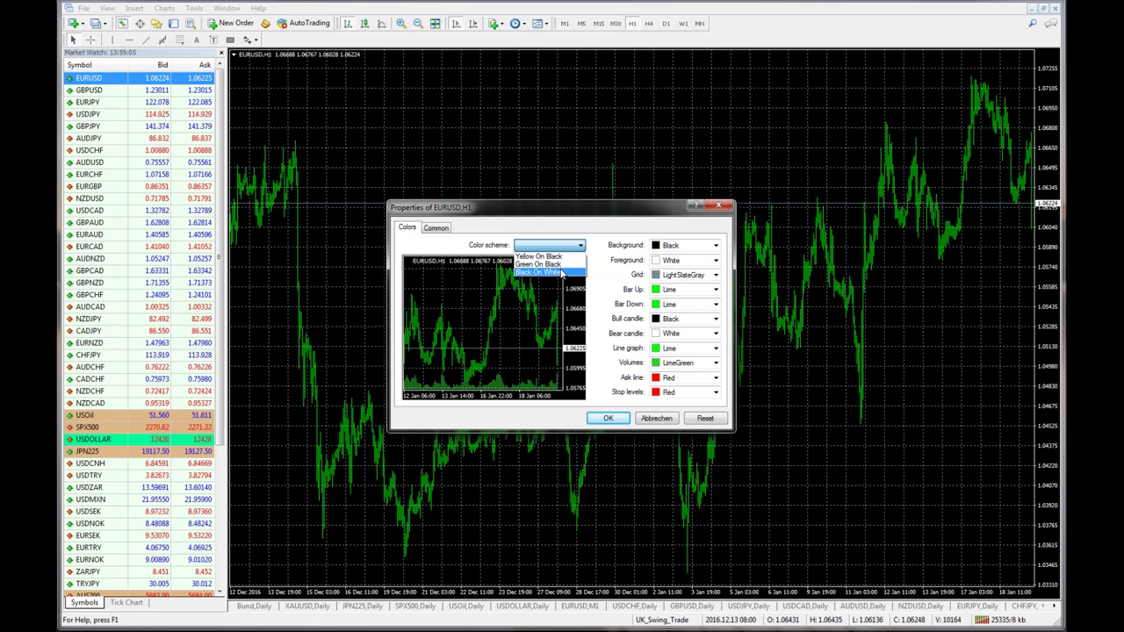
click(562, 273)
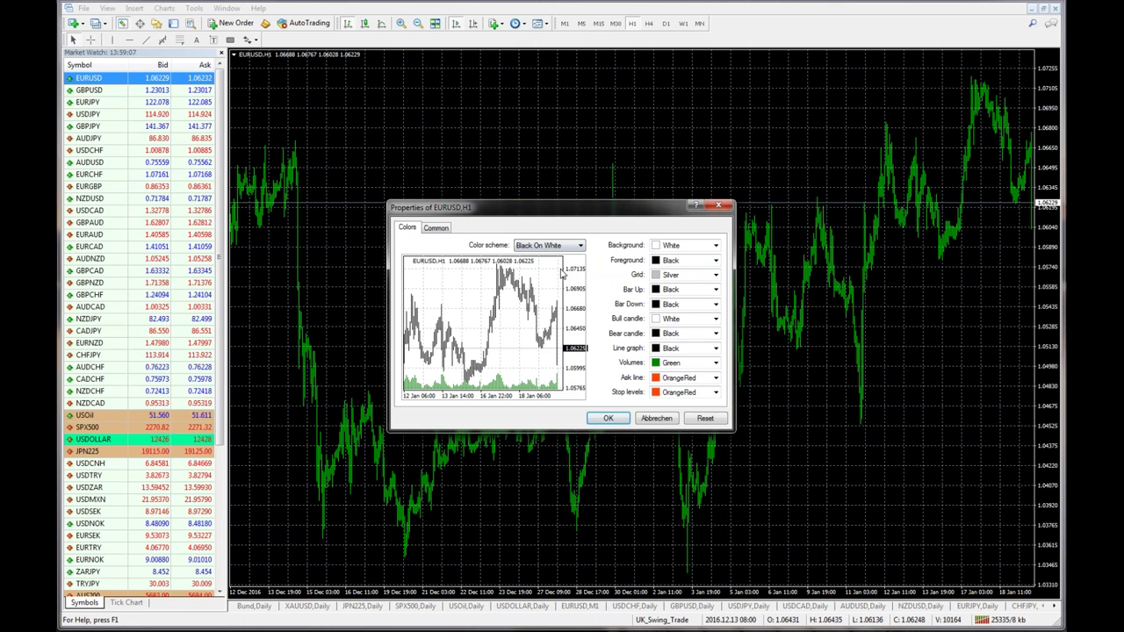
click(607, 418)
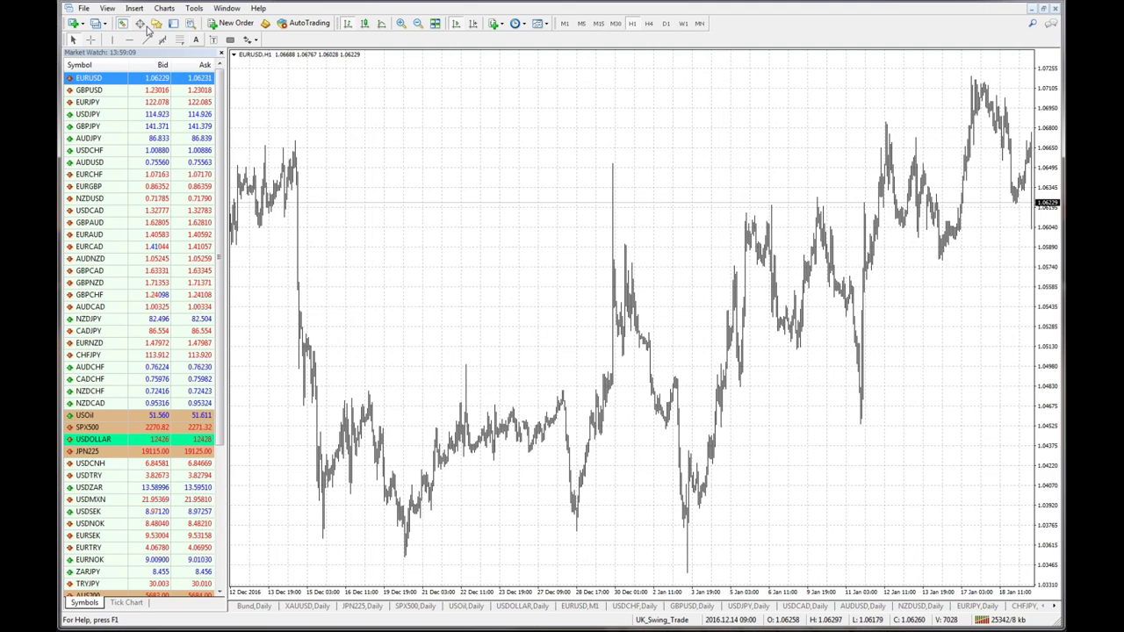
click(122, 23)
Step: Set the new EURUSD H1 chart to candlesticks and enable its Ask line in the chart properties
right_click(441, 117)
click(478, 364)
click(437, 227)
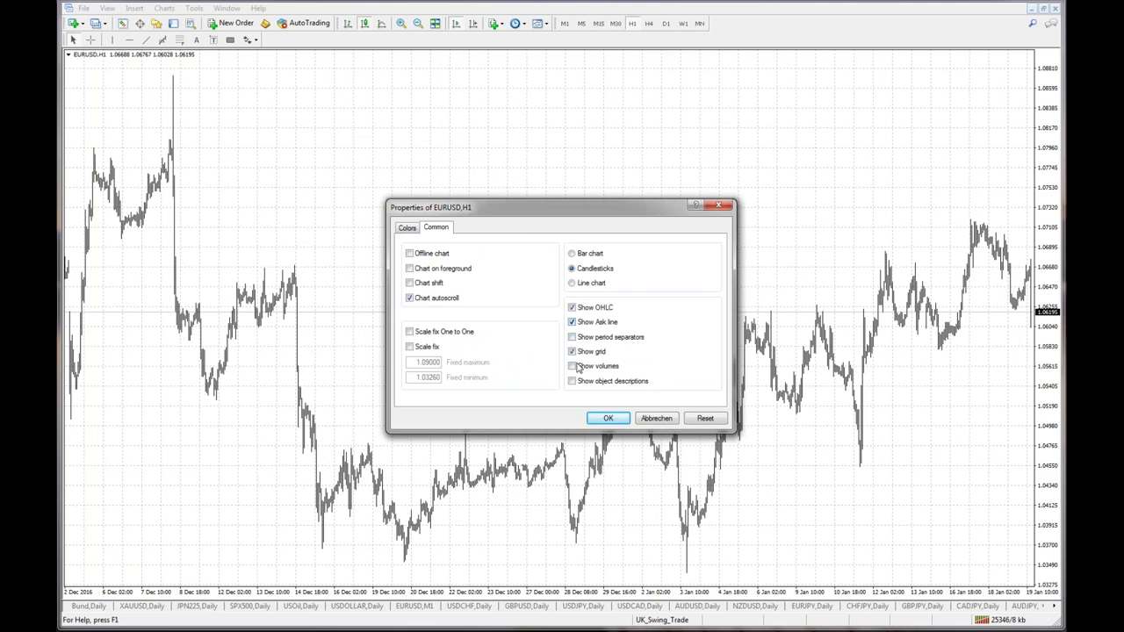
click(604, 418)
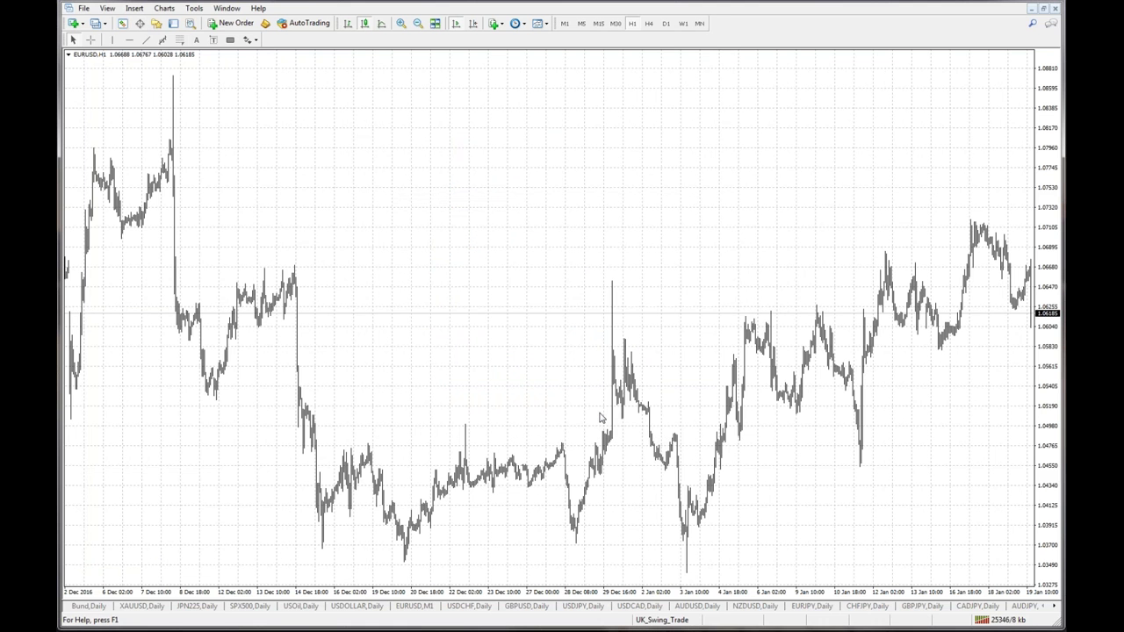
Step: Try showing period separators on the EURUSD H1 chart and turn them off again
right_click(613, 267)
click(634, 512)
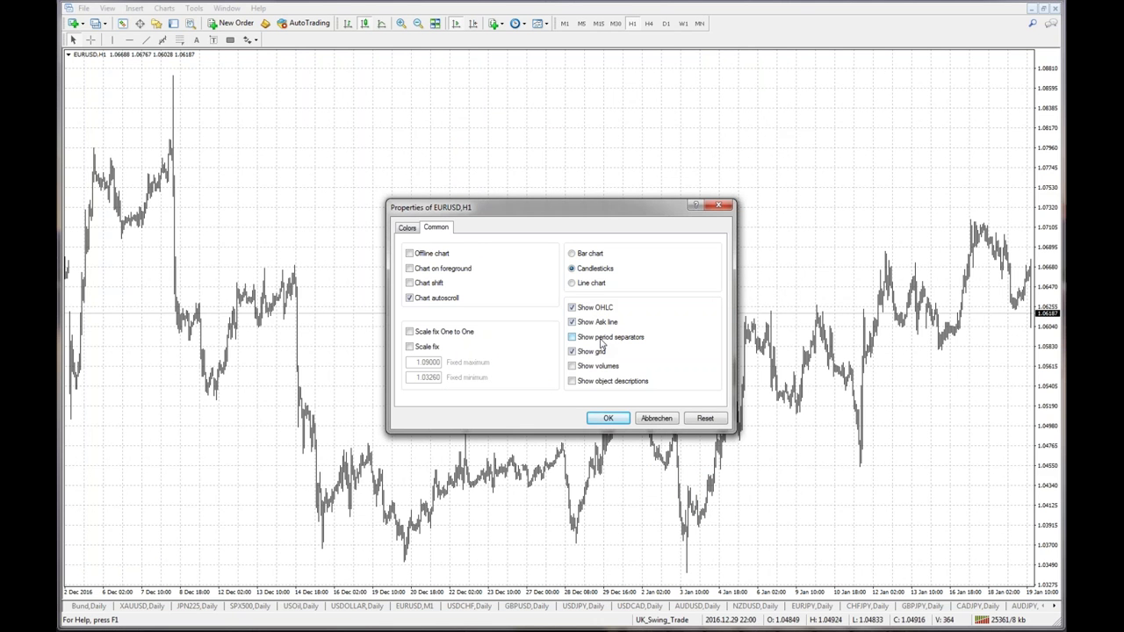
click(605, 420)
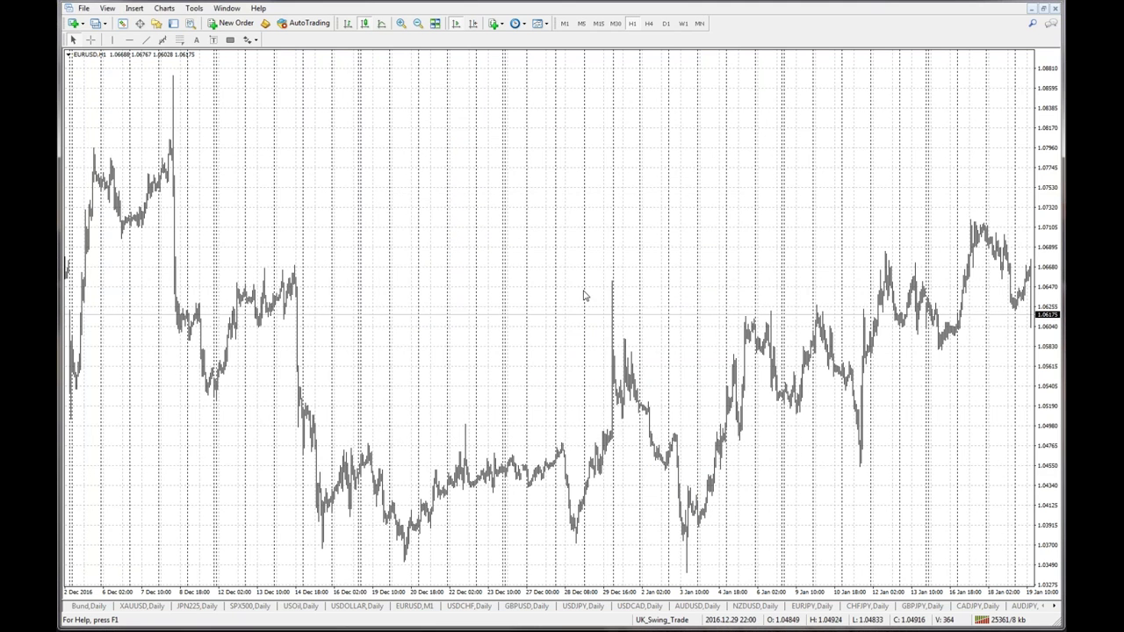
right_click(572, 196)
click(606, 443)
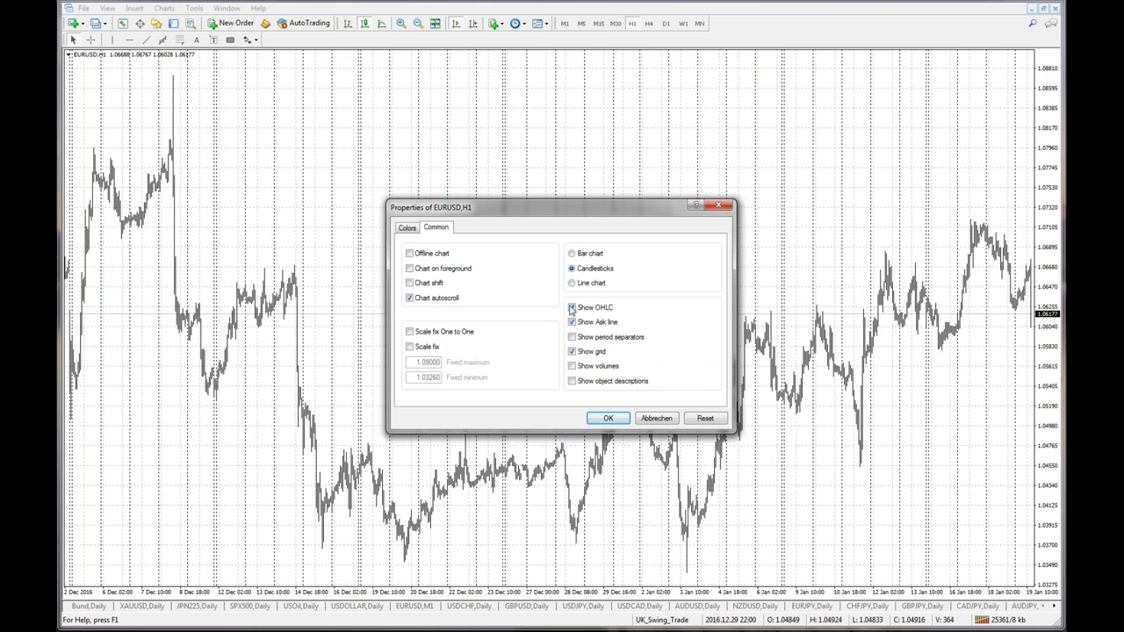
click(606, 418)
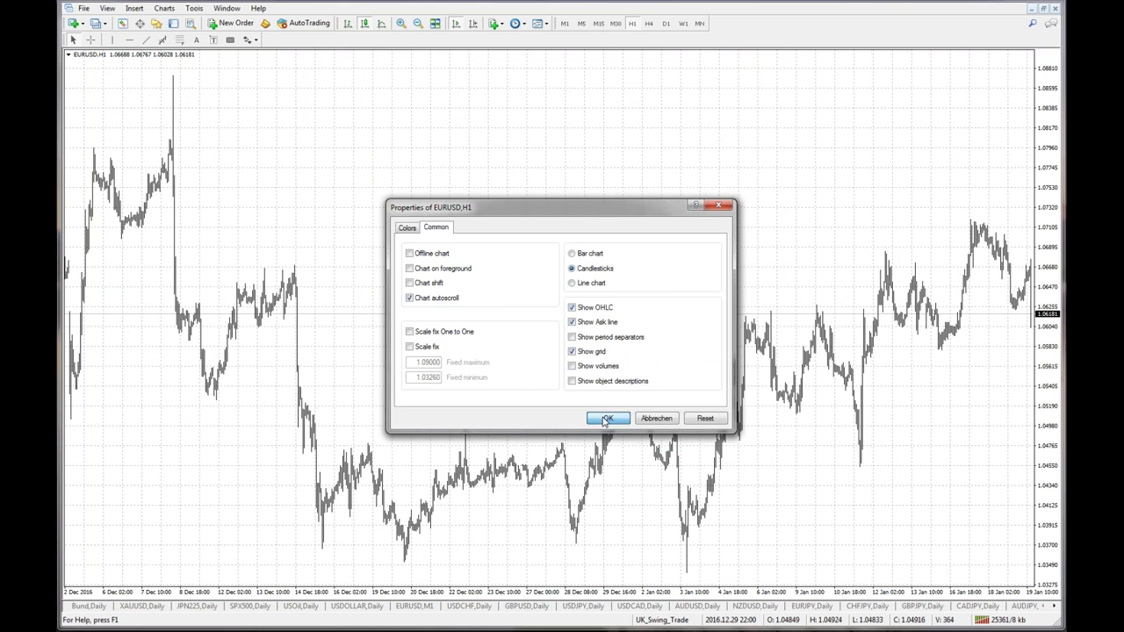
Step: Set the new EURUSD chart to M1 and refresh it
click(565, 24)
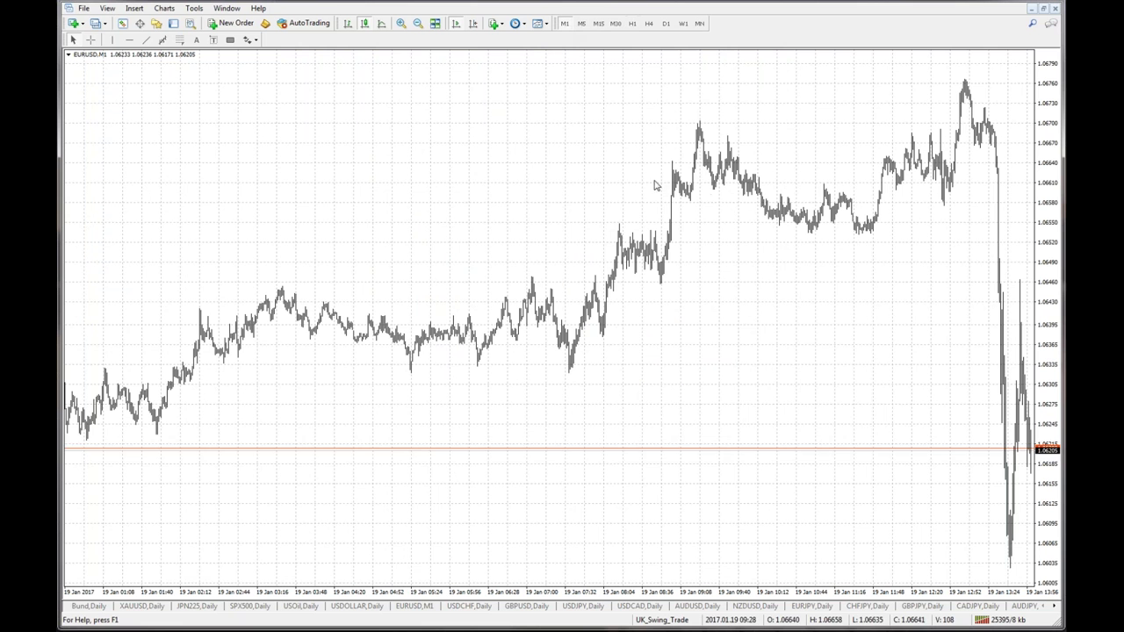
right_click(740, 279)
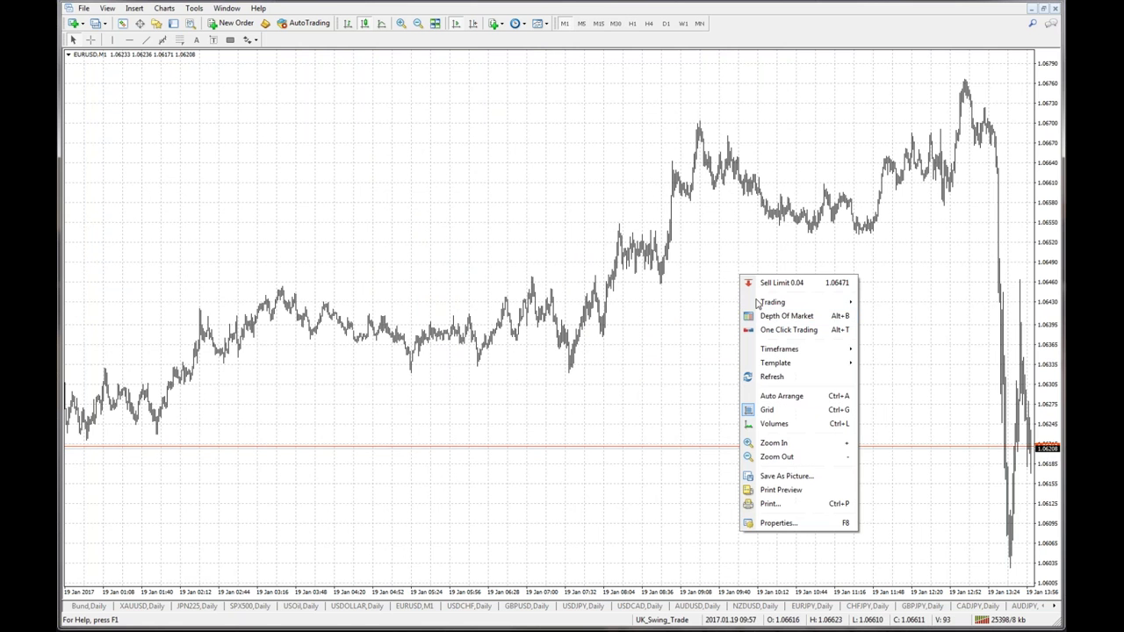
click(772, 377)
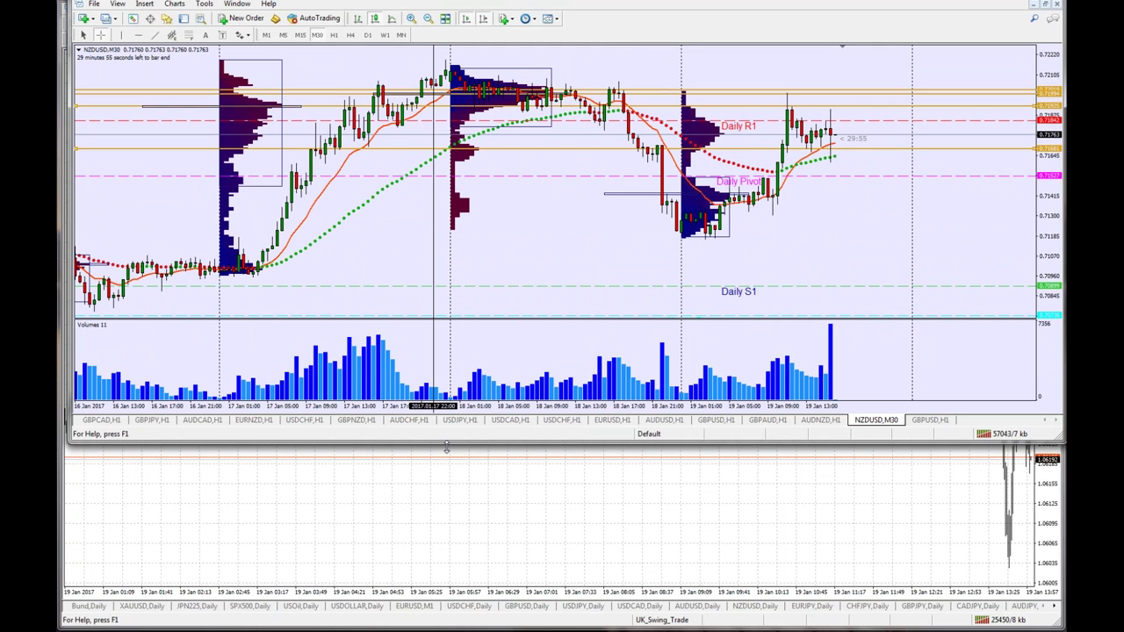
Step: Enlarge the terminal window showing NZDUSD M30, open a EURUSD chart window from its Market Watch and hide the list
drag(446, 449, 451, 621)
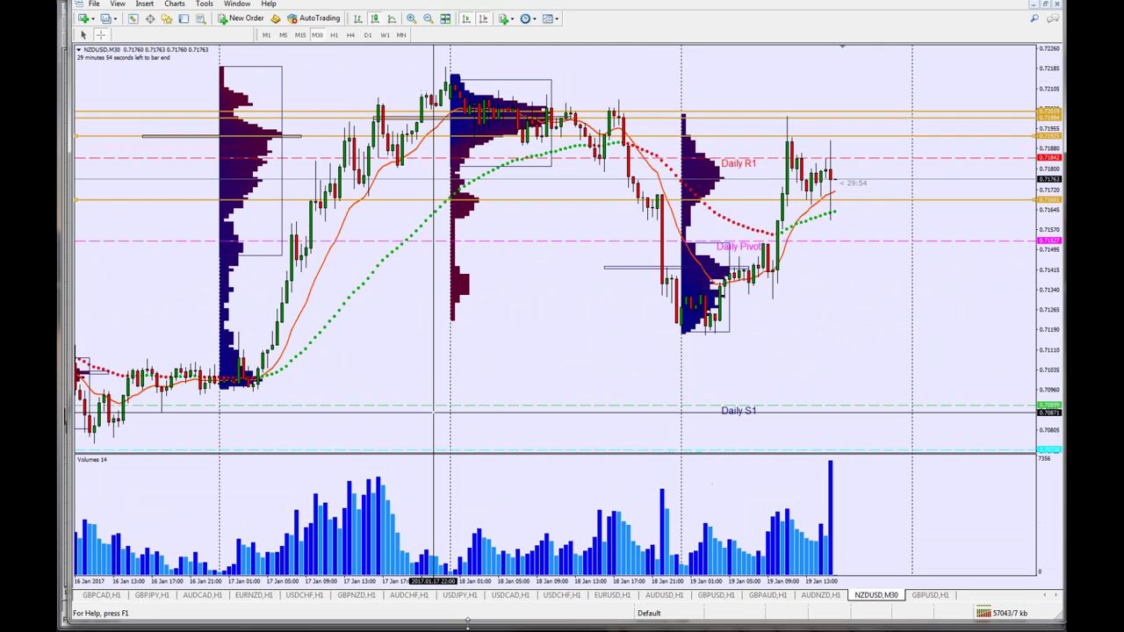
click(133, 19)
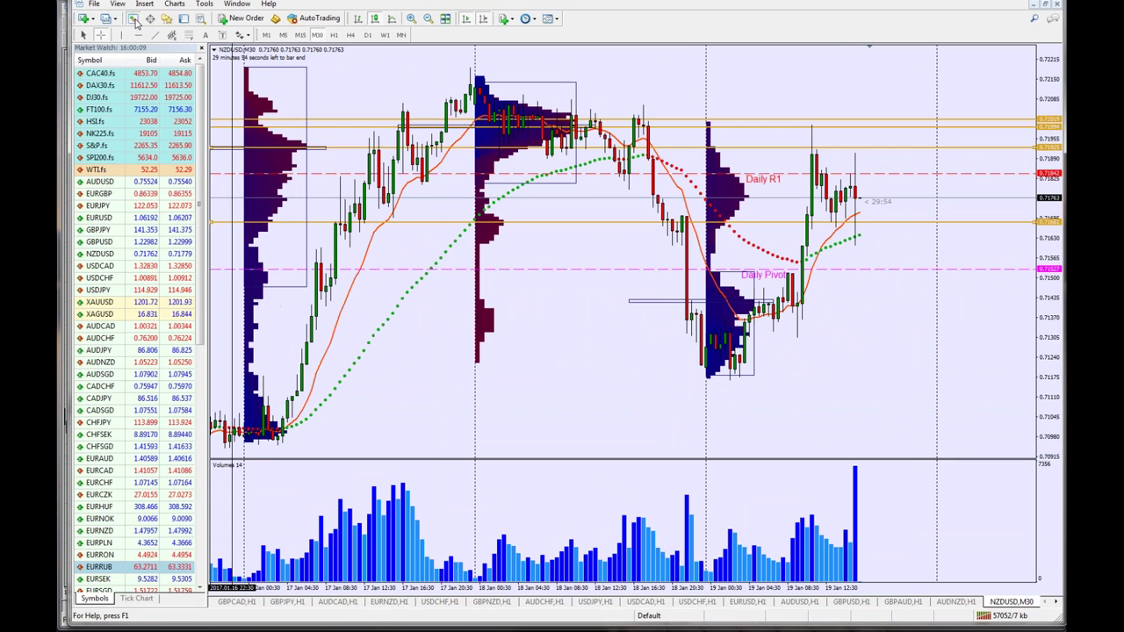
right_click(104, 219)
click(140, 239)
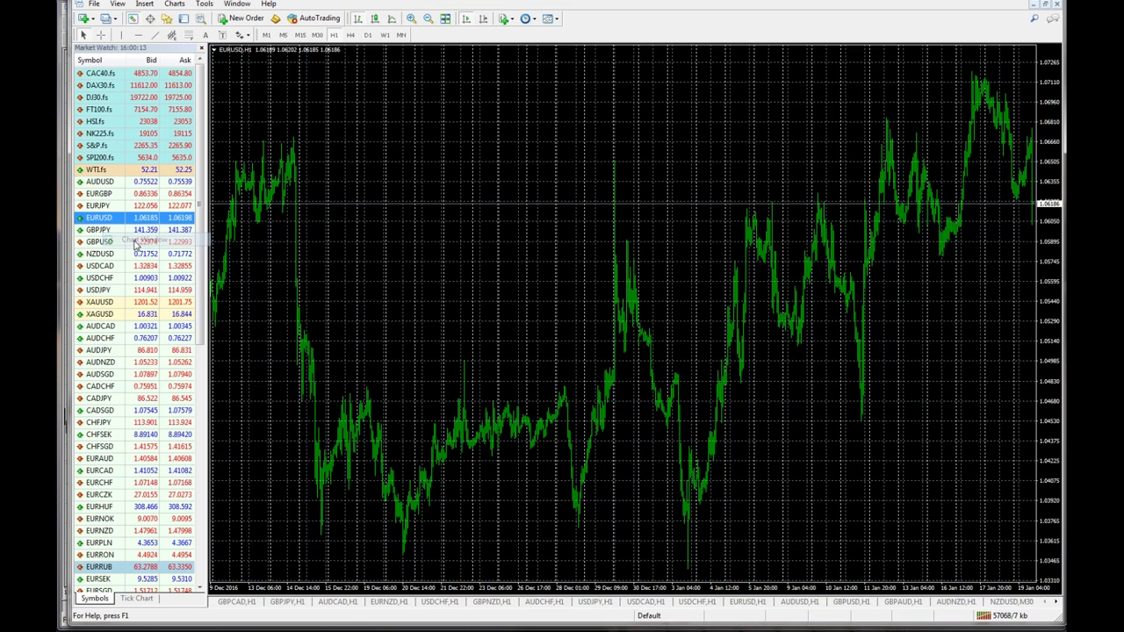
click(132, 19)
Step: Apply the saved template with moving averages, pivots and volumes to the new EURUSD chart and set it to M1
right_click(402, 155)
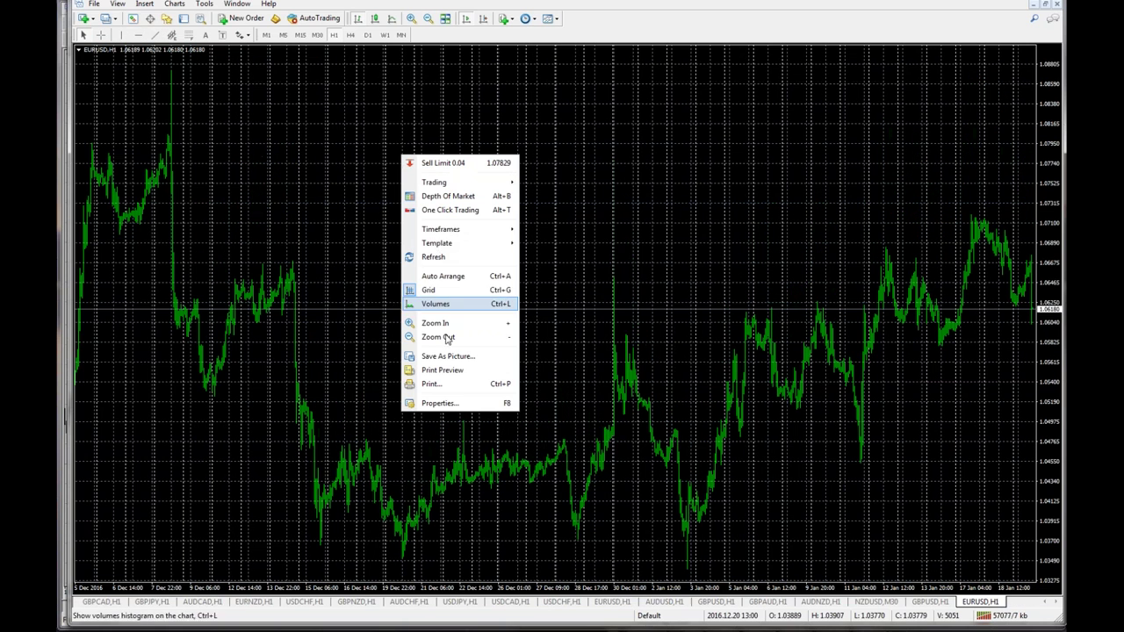
mouse_move(461, 243)
click(565, 359)
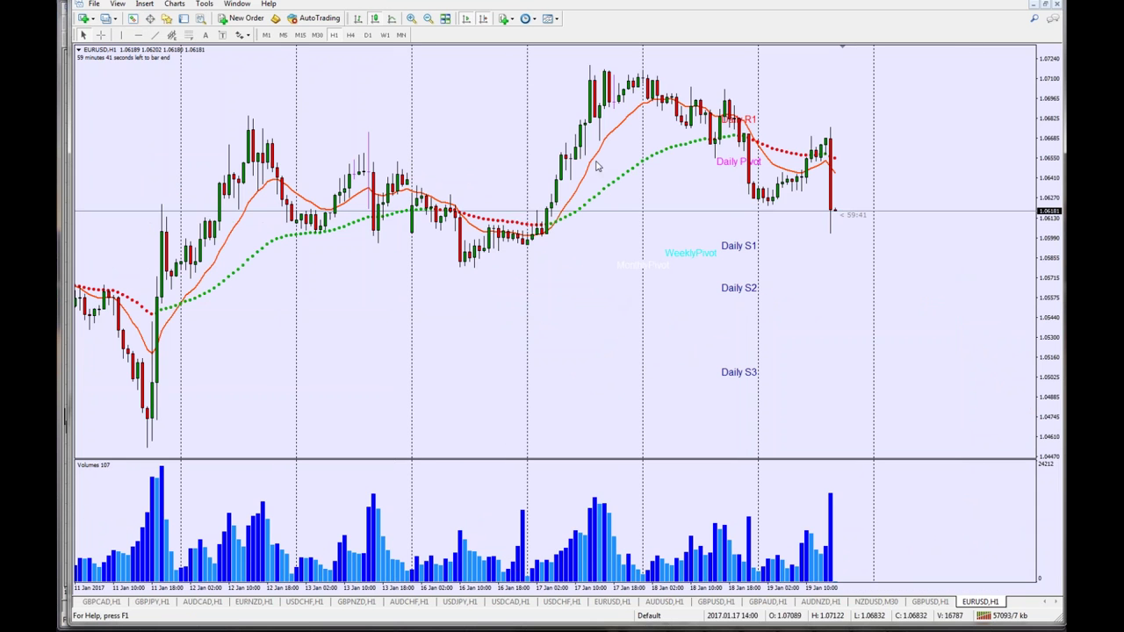
click(268, 35)
Step: Enable the Ask line in the properties of the EURUSD M1 chart
right_click(476, 208)
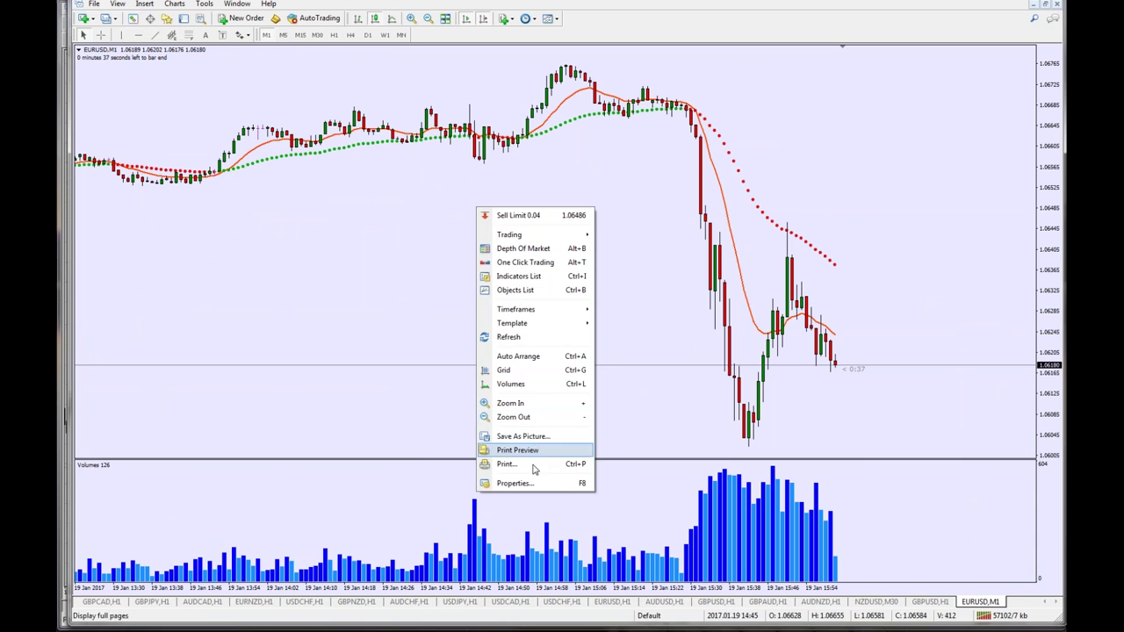
click(514, 483)
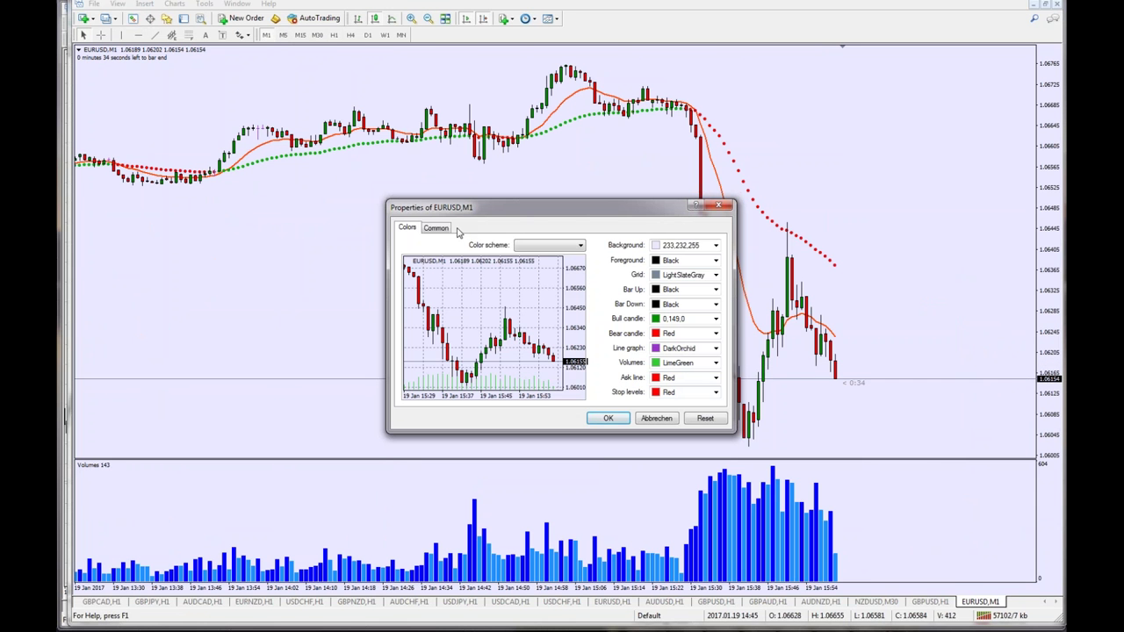
click(444, 228)
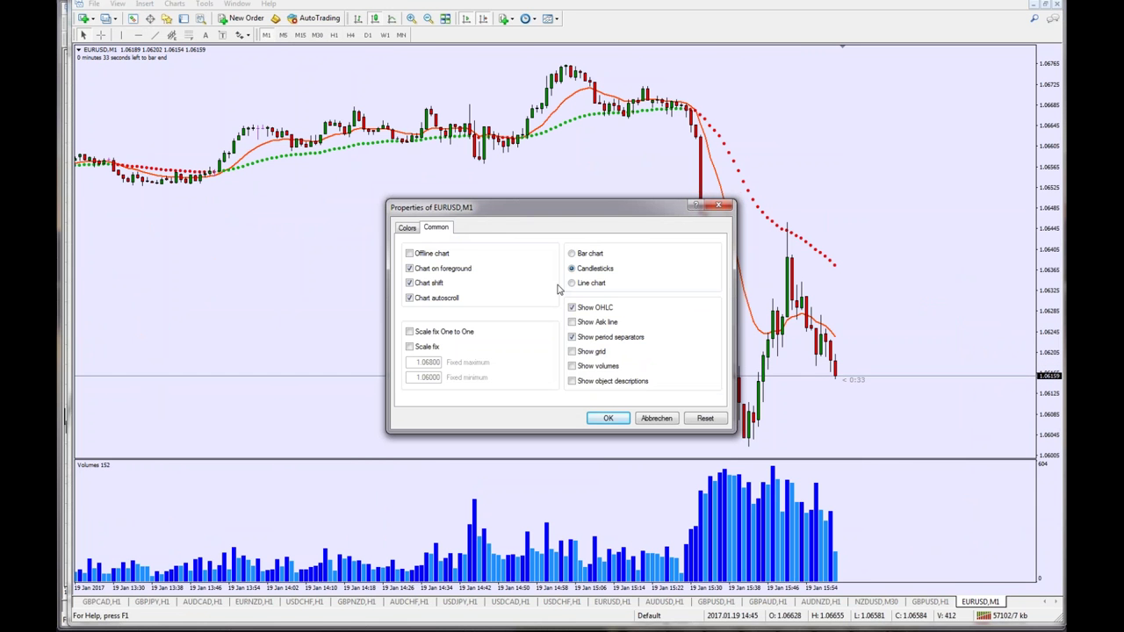
click(609, 418)
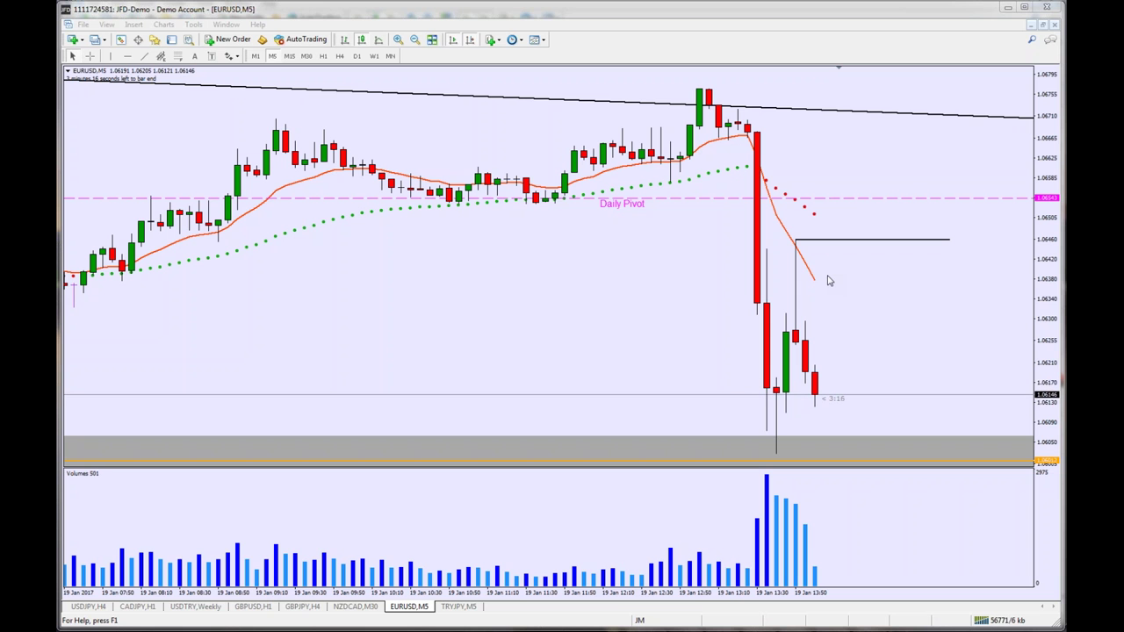
Step: Move from the EURUSD M5 chart to the terminal with the currency strength charts on Daily, H1 and M1
drag(1045, 214, 1048, 228)
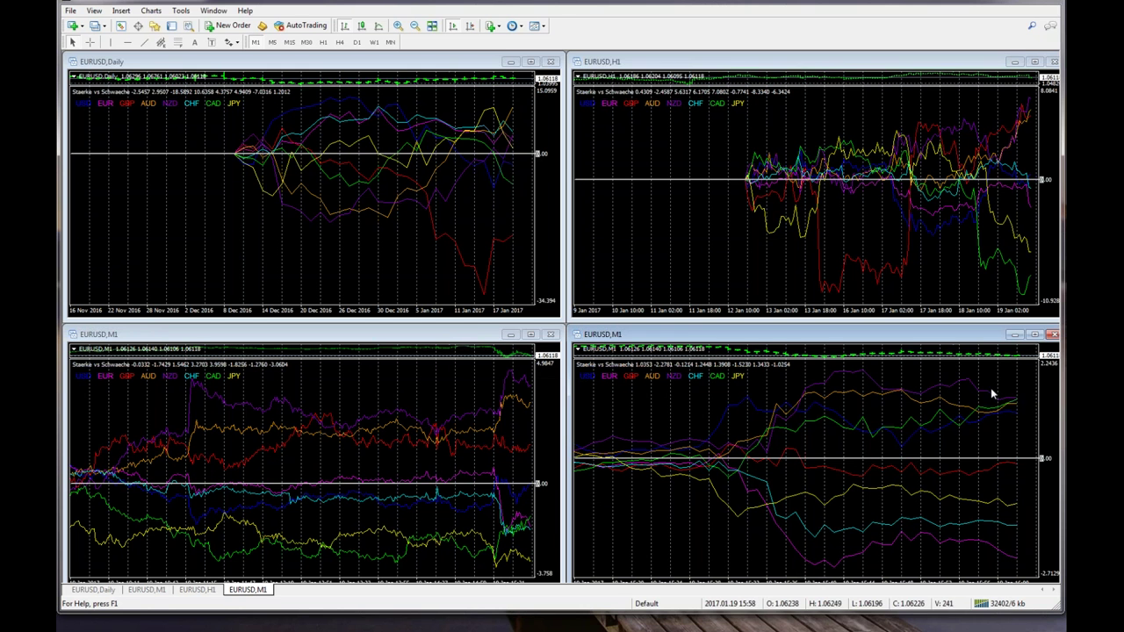
Step: Increase the height of the currency strength terminal window and inspect the AUD line on its short-term M1 strength chart
drag(1004, 603, 1008, 619)
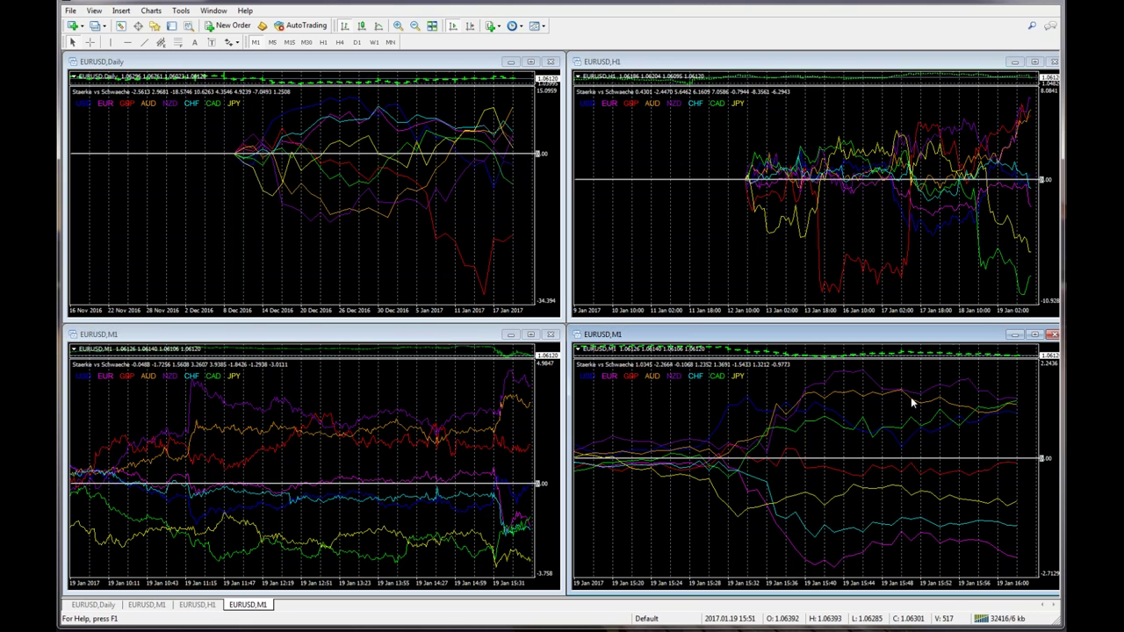
mouse_move(911, 401)
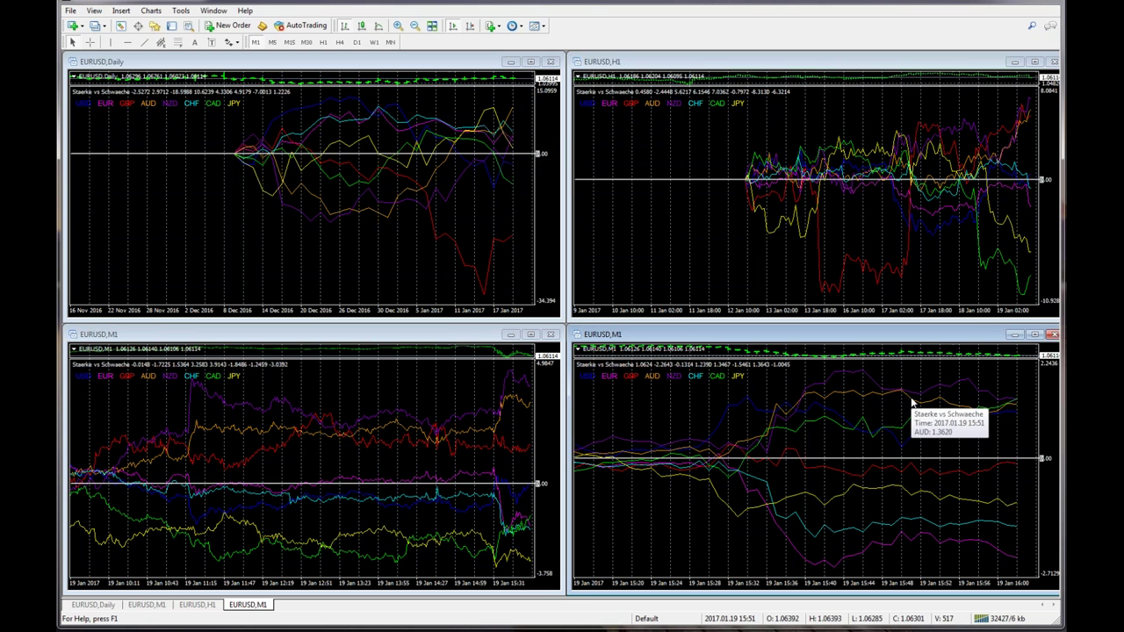
mouse_move(1016, 411)
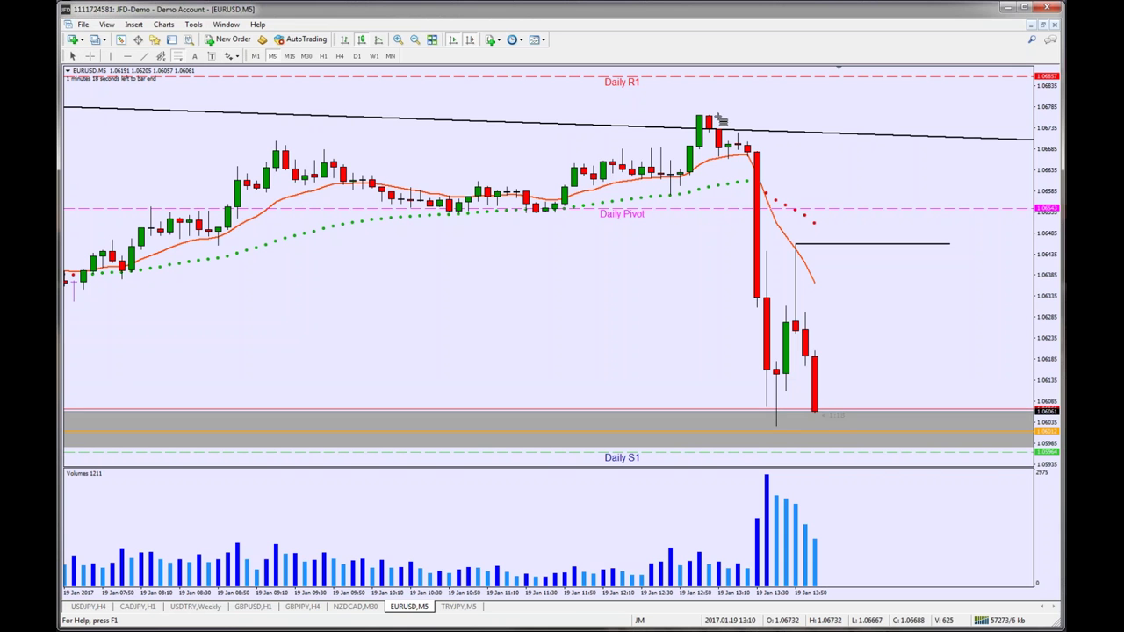
Step: Draw a Fibonacci retracement from the EURUSD M5 swing high to the swing low and shade its 50.0 to 61.8 zone with a rectangle
drag(729, 125, 778, 425)
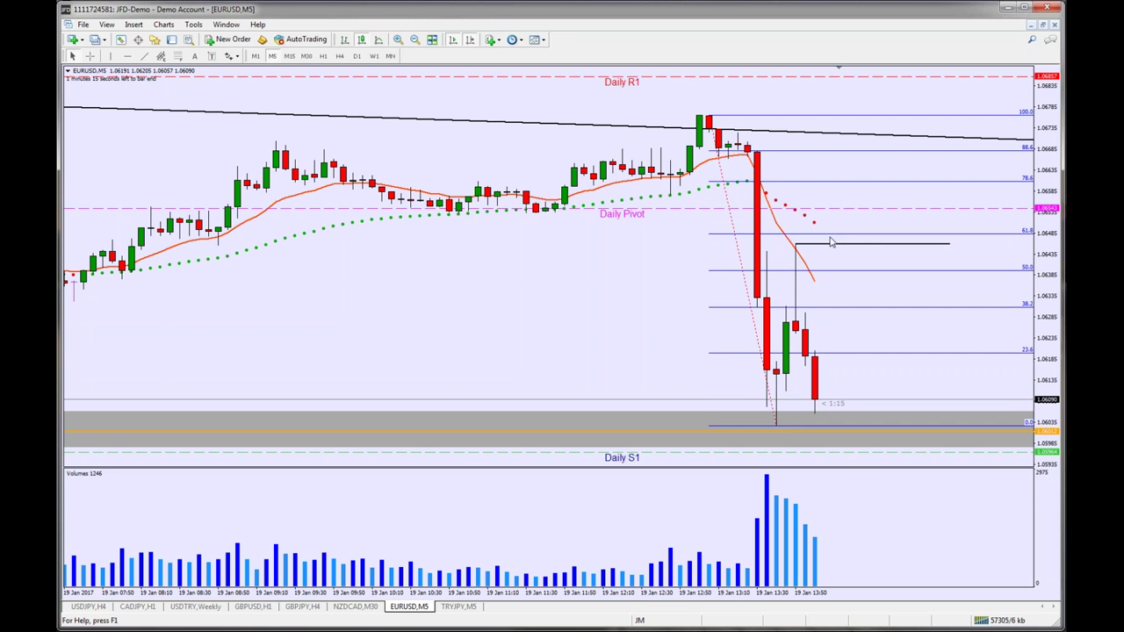
click(134, 24)
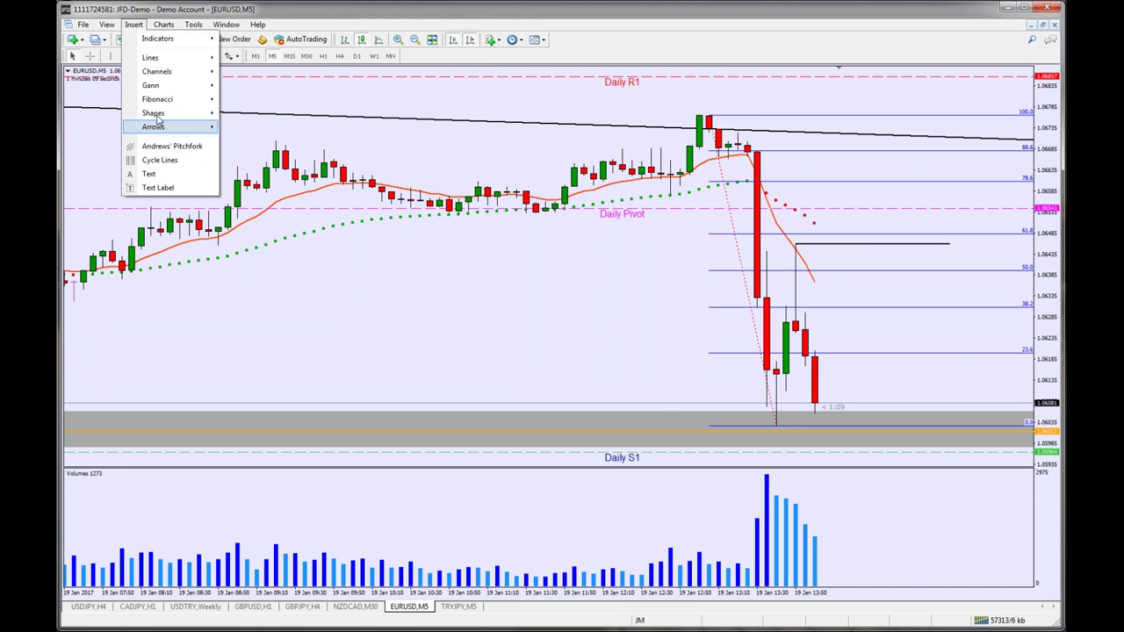
mouse_move(175, 112)
click(250, 113)
drag(766, 234, 777, 239)
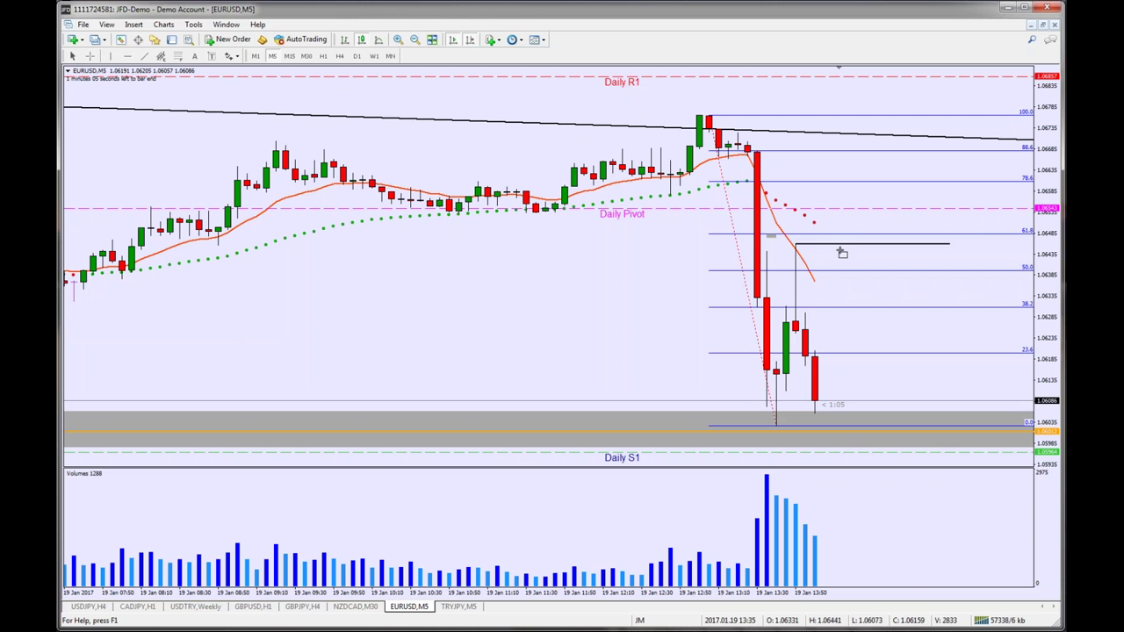
Step: Place a horizontal line at the Fibonacci 0.27 extension level, about 1.05827, on the EURUSD M5 chart
mouse_move(841, 253)
mouse_down()
mouse_move(1029, 274)
mouse_move(1014, 276)
mouse_move(1060, 314)
mouse_up()
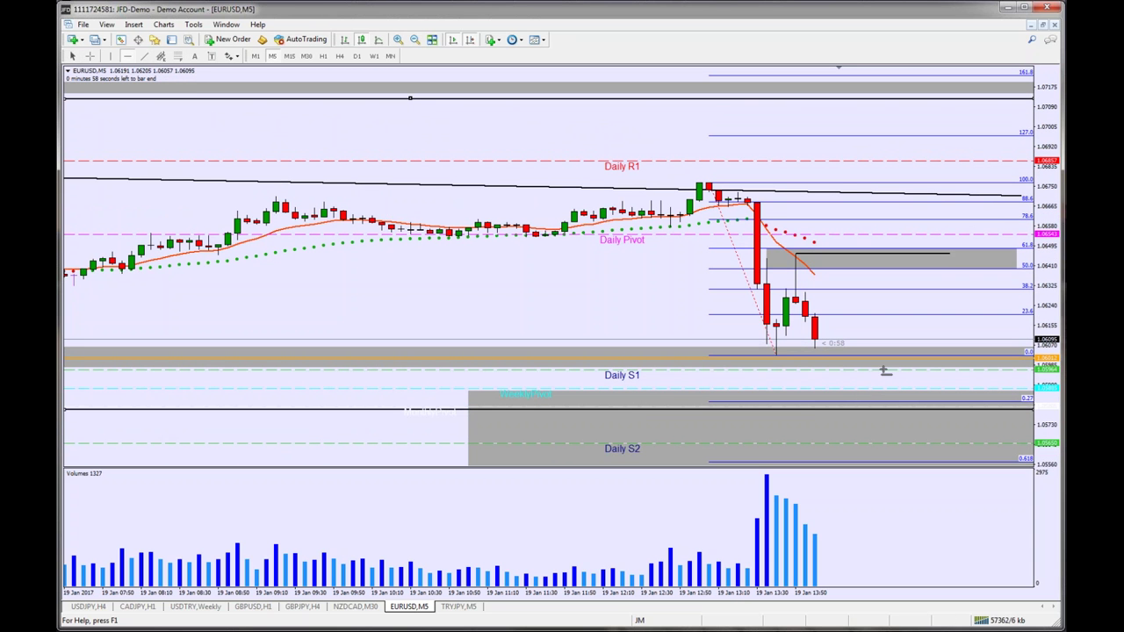
click(858, 402)
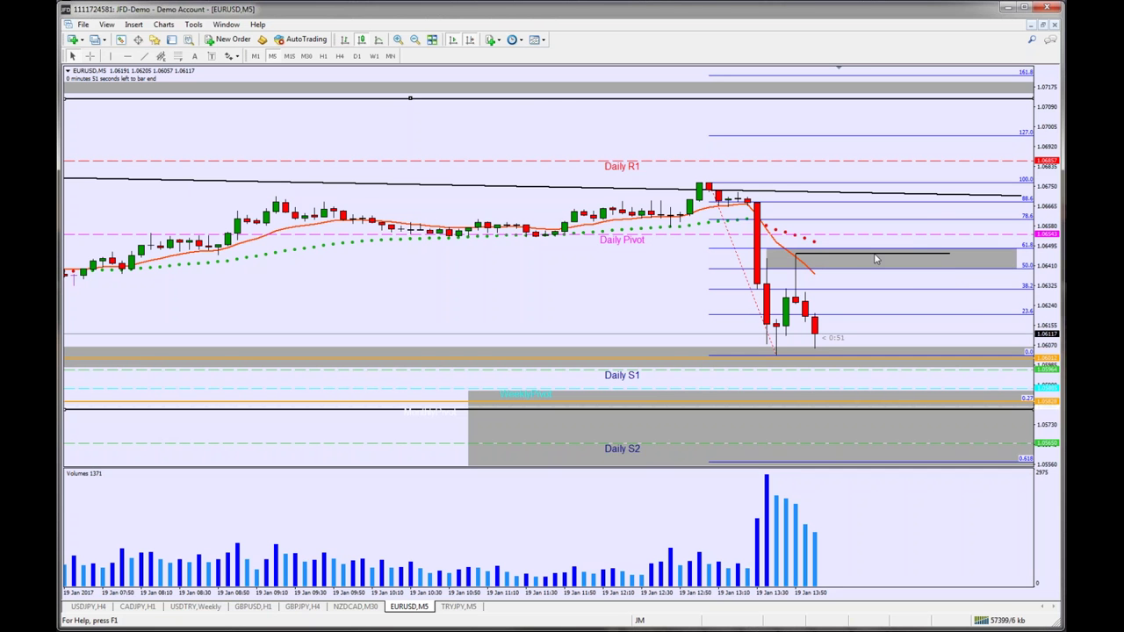
drag(1044, 179, 820, 253)
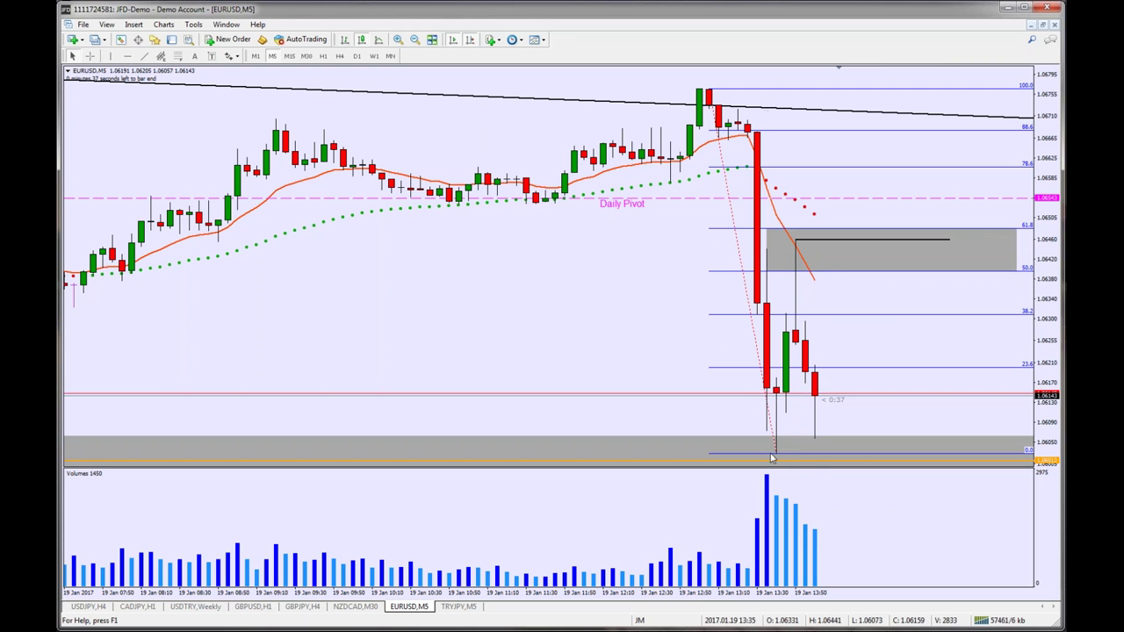
key(super+d)
key(super+d)
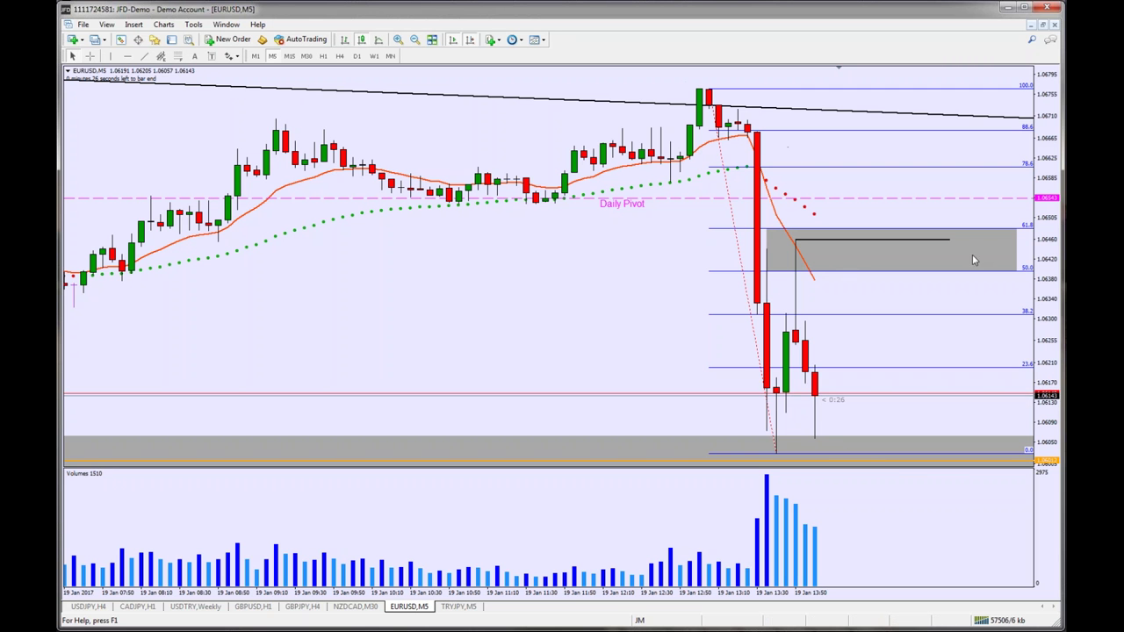
drag(1060, 274, 1059, 321)
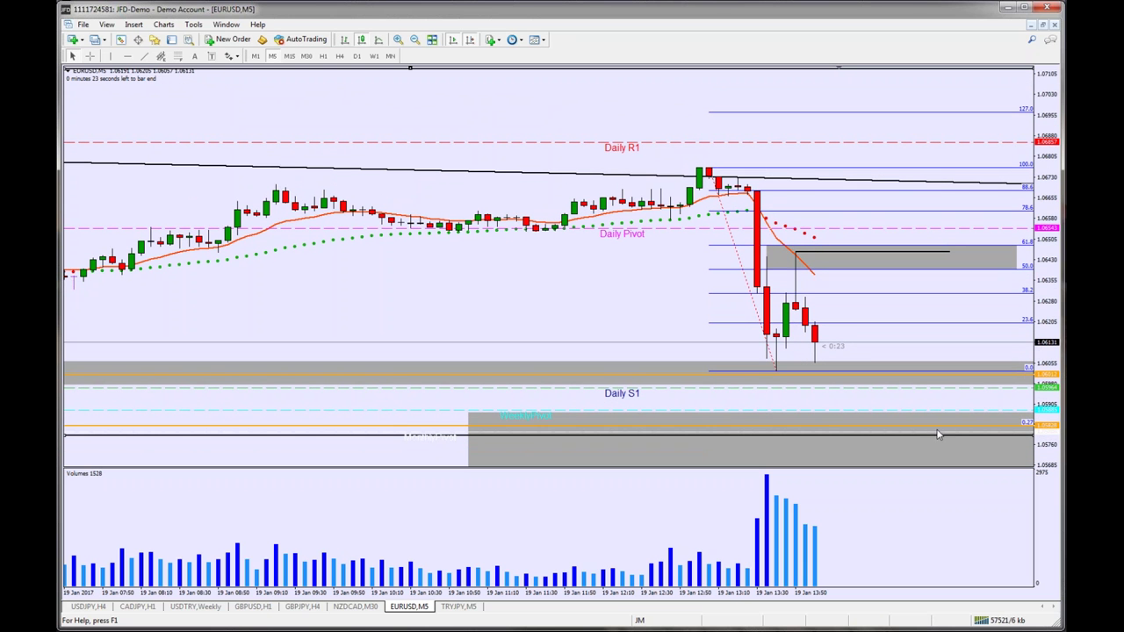
drag(1059, 351, 1059, 369)
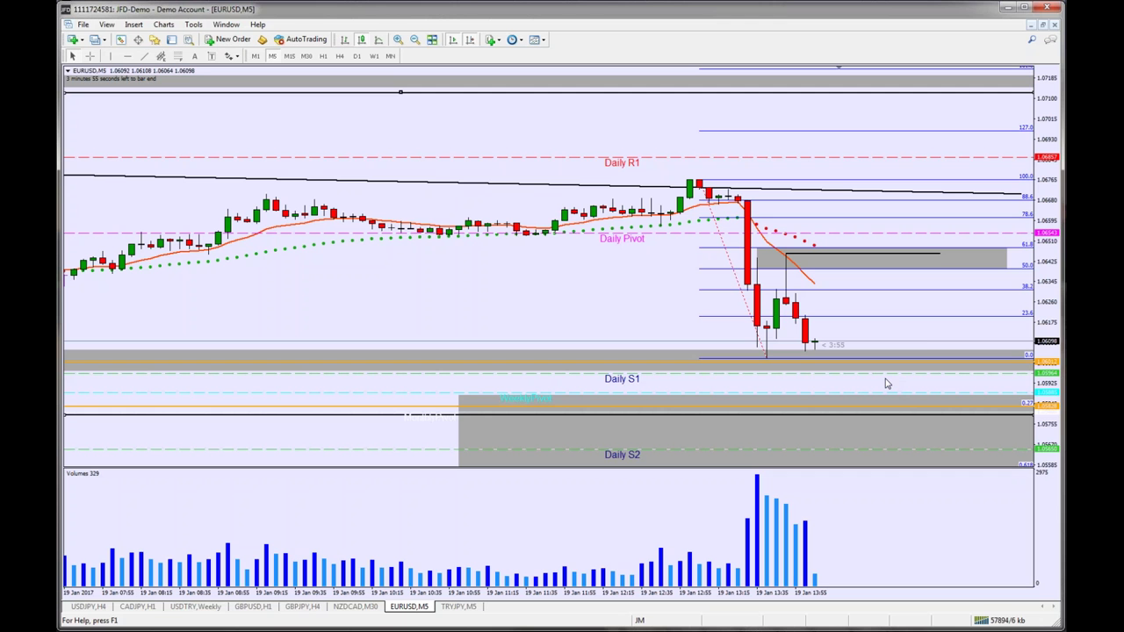
Step: Draw three connected trend lines tracing the drop, the pullback into the shaded 50.0 to 61.8 zone, and a projected fall to the 0.618 extension
drag(1062, 274, 1058, 299)
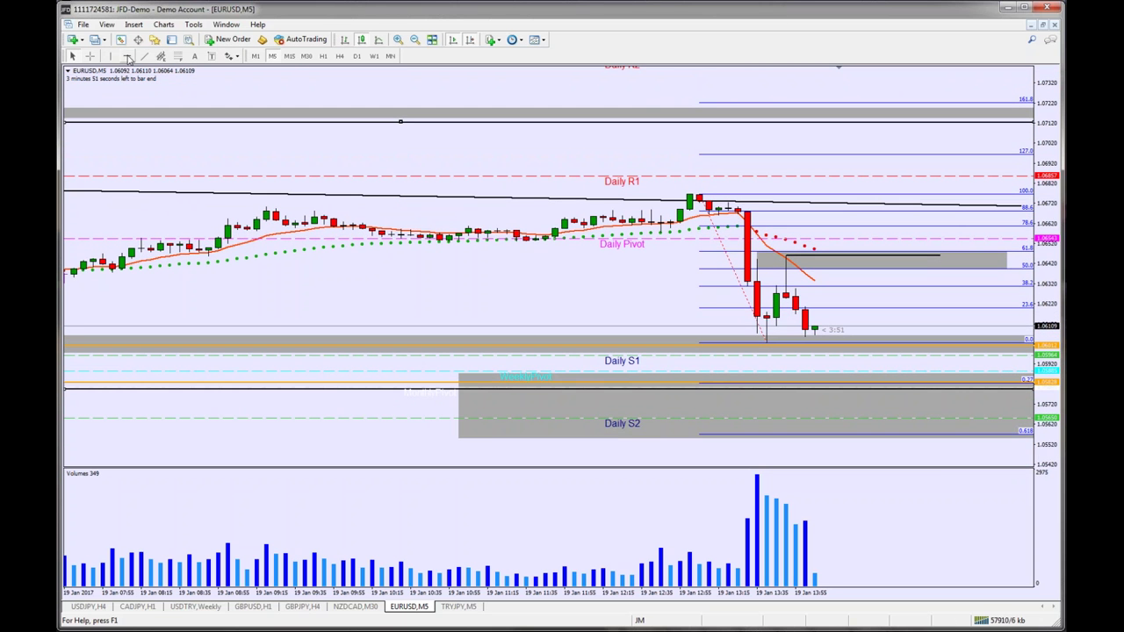
click(144, 56)
drag(702, 200, 768, 343)
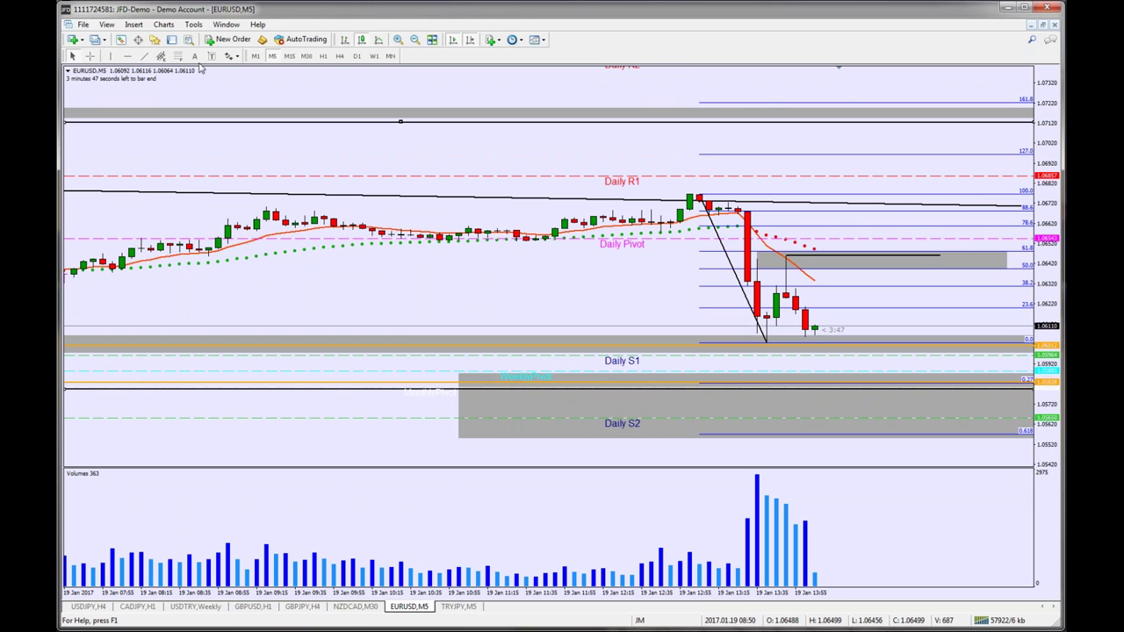
drag(768, 343, 804, 260)
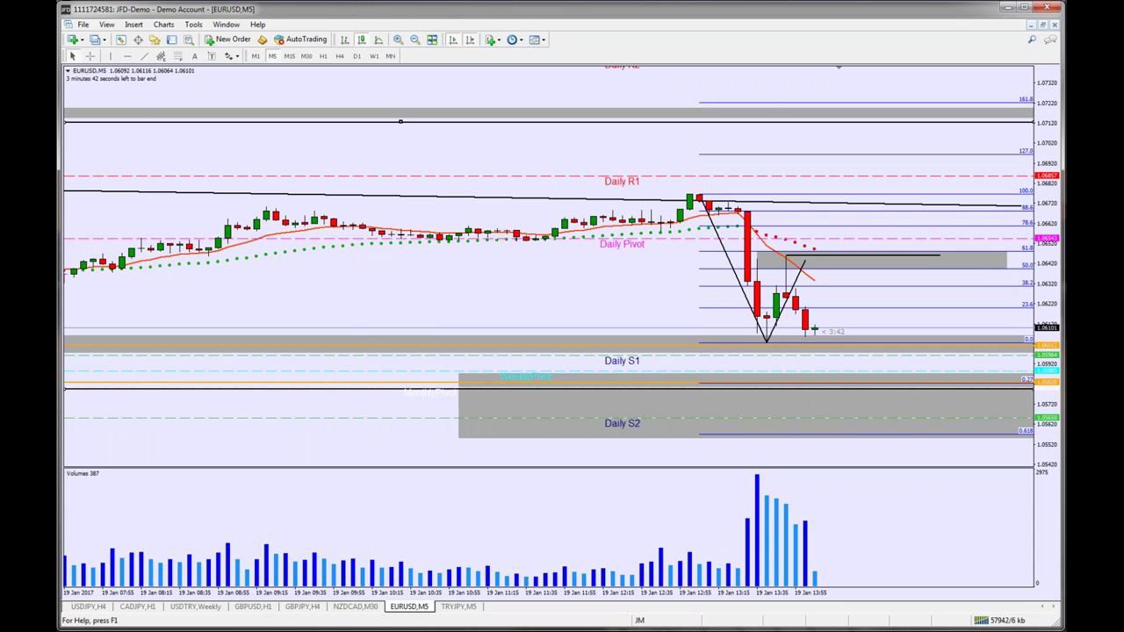
click(149, 58)
drag(804, 260, 871, 383)
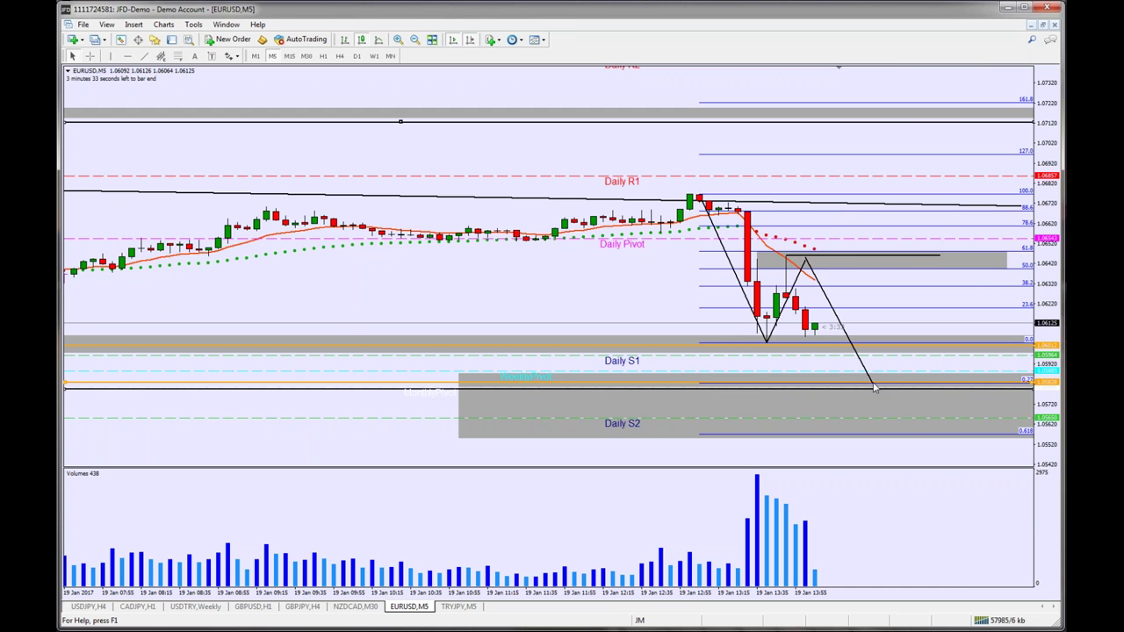
drag(873, 386, 912, 438)
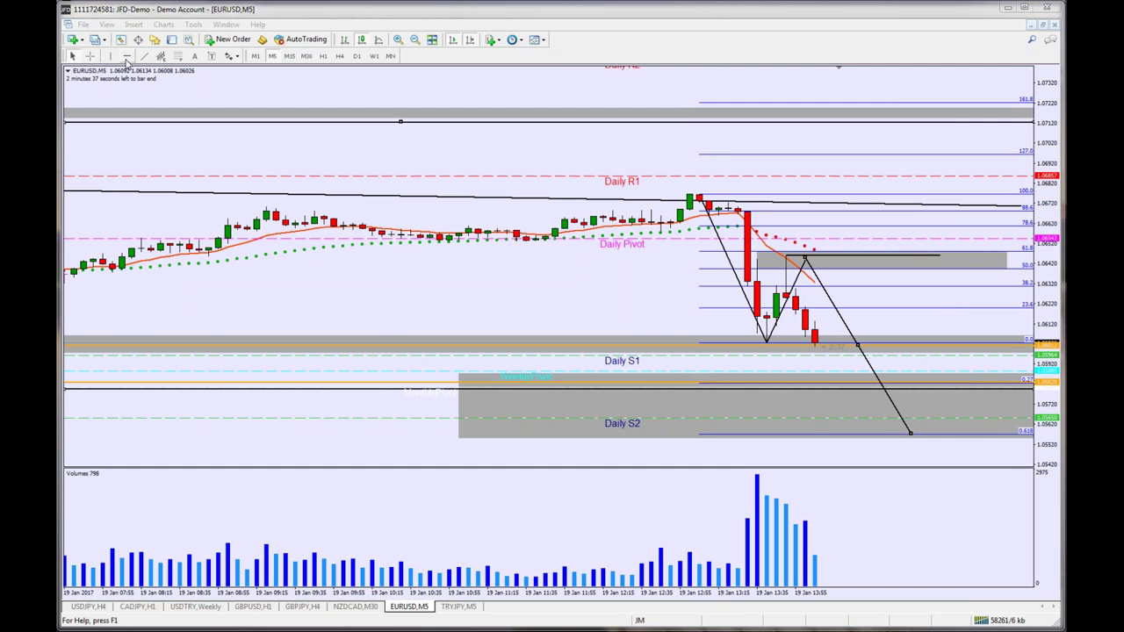
Step: Add a horizontal line near the 50.0 retracement level and move it down to the 38.2 level
click(256, 138)
click(90, 56)
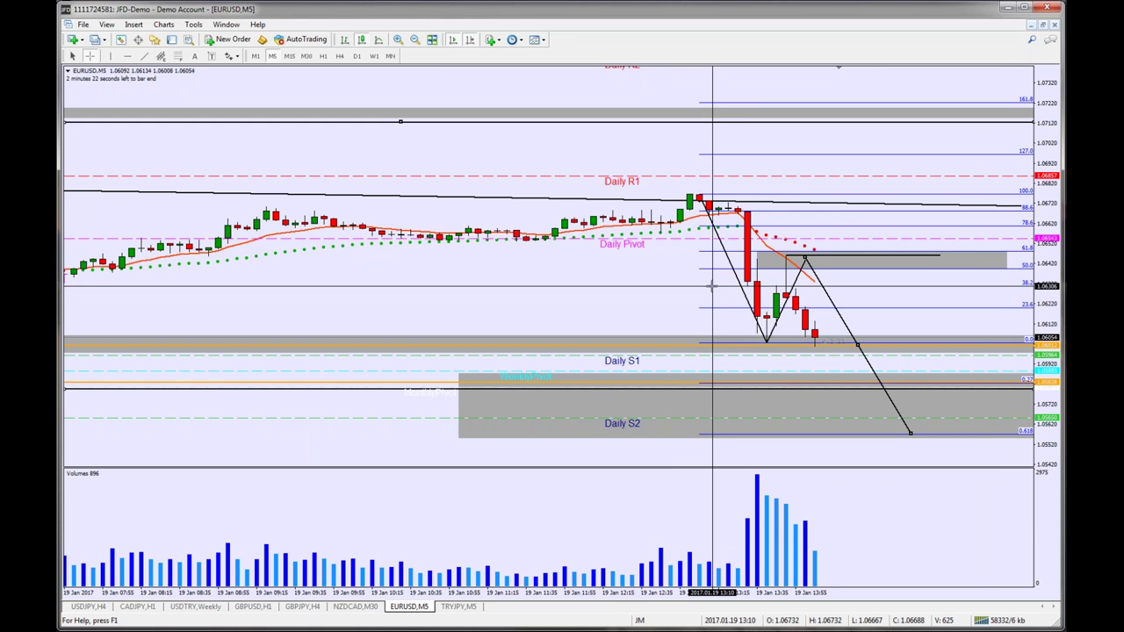
click(129, 55)
click(788, 267)
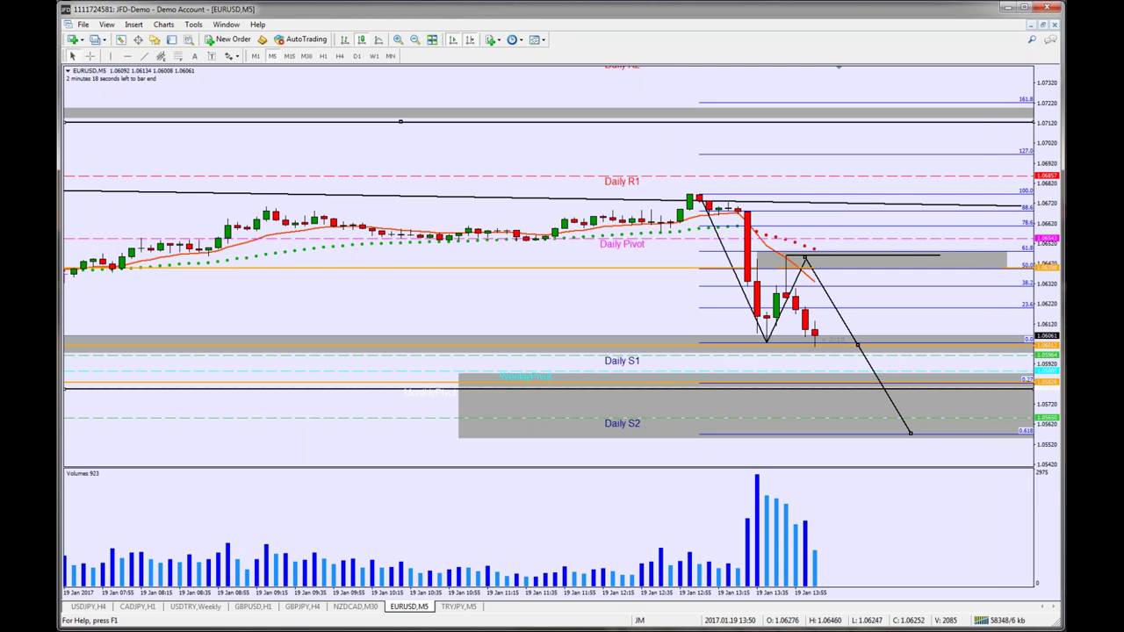
drag(676, 273, 684, 292)
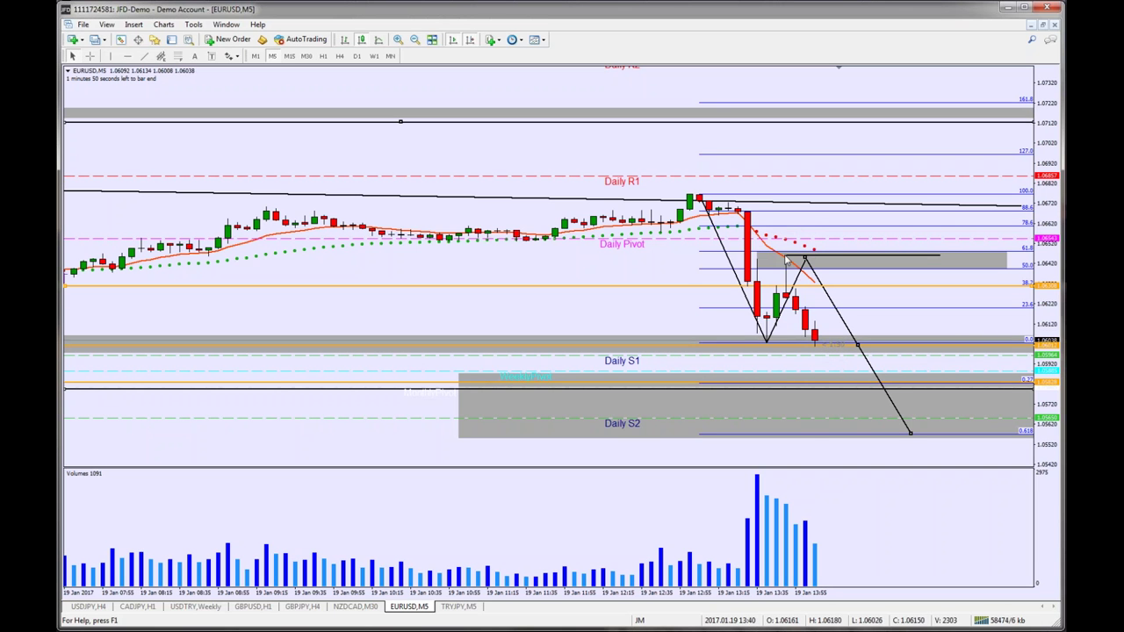
Step: Check the price at the 0.27 extension line with the crosshair and delete the horizontal line at the 38.2 retracement level
click(90, 55)
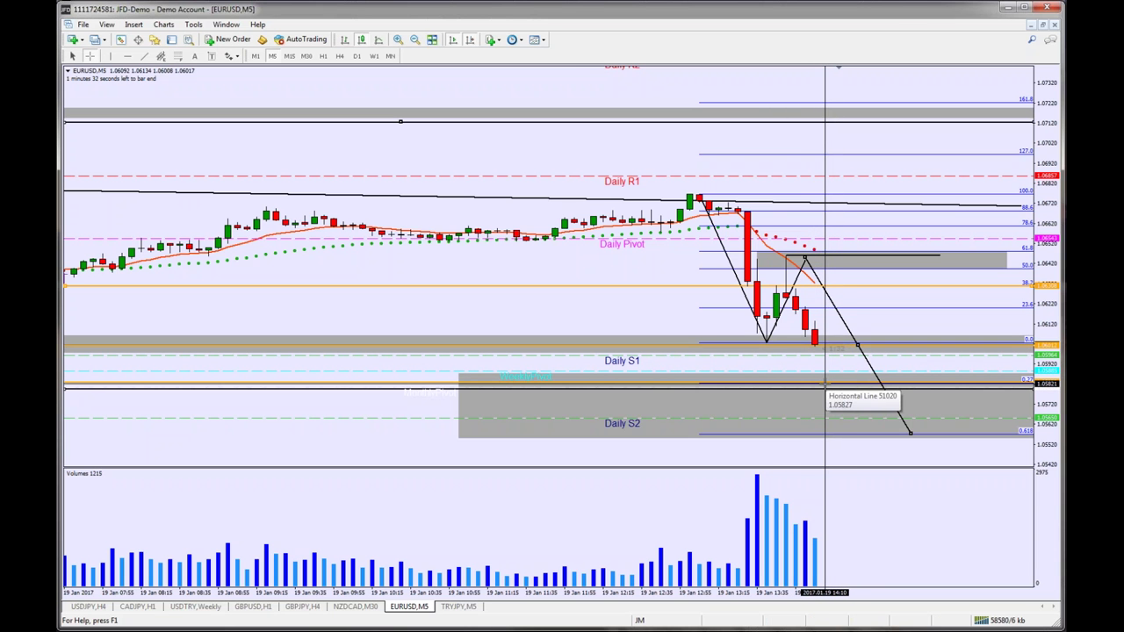
drag(824, 384, 384, 88)
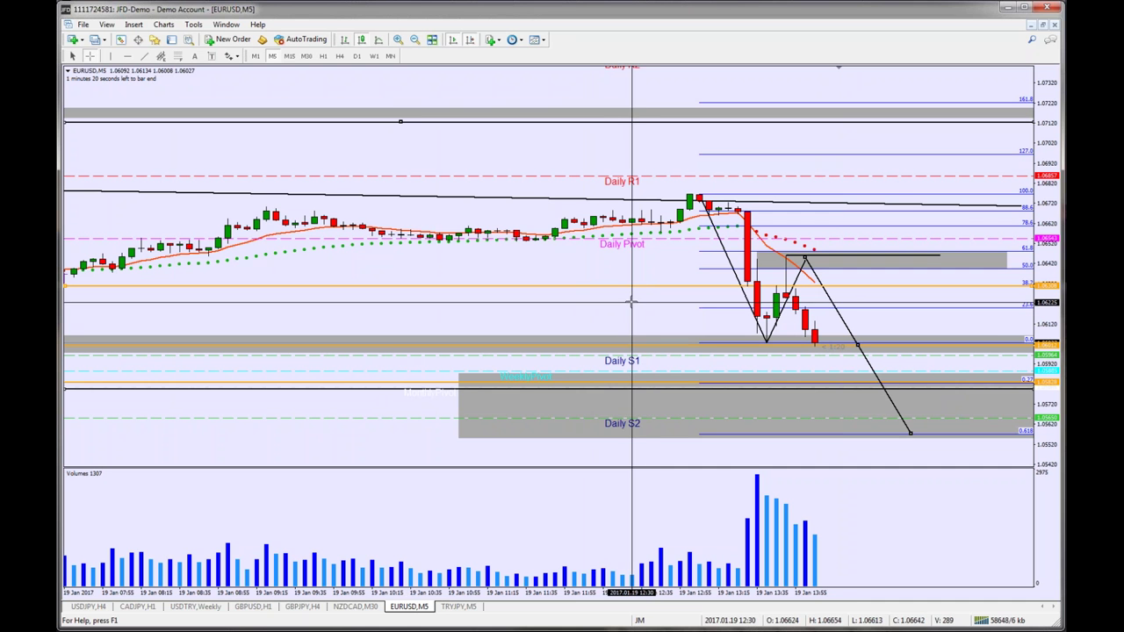
right_click(604, 285)
click(566, 295)
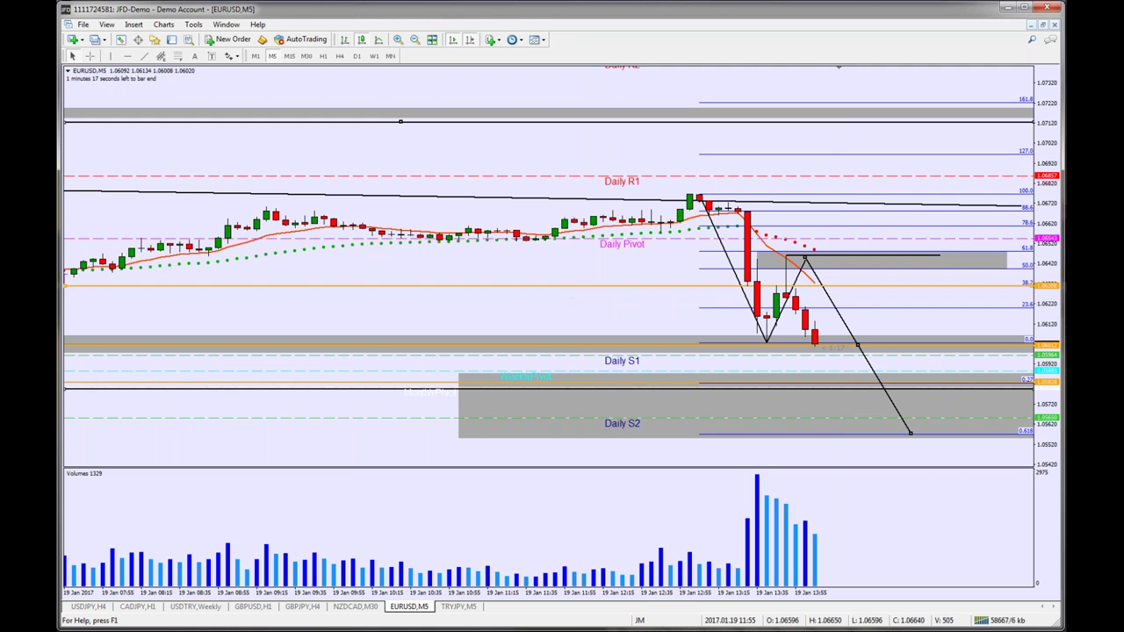
right_click(566, 287)
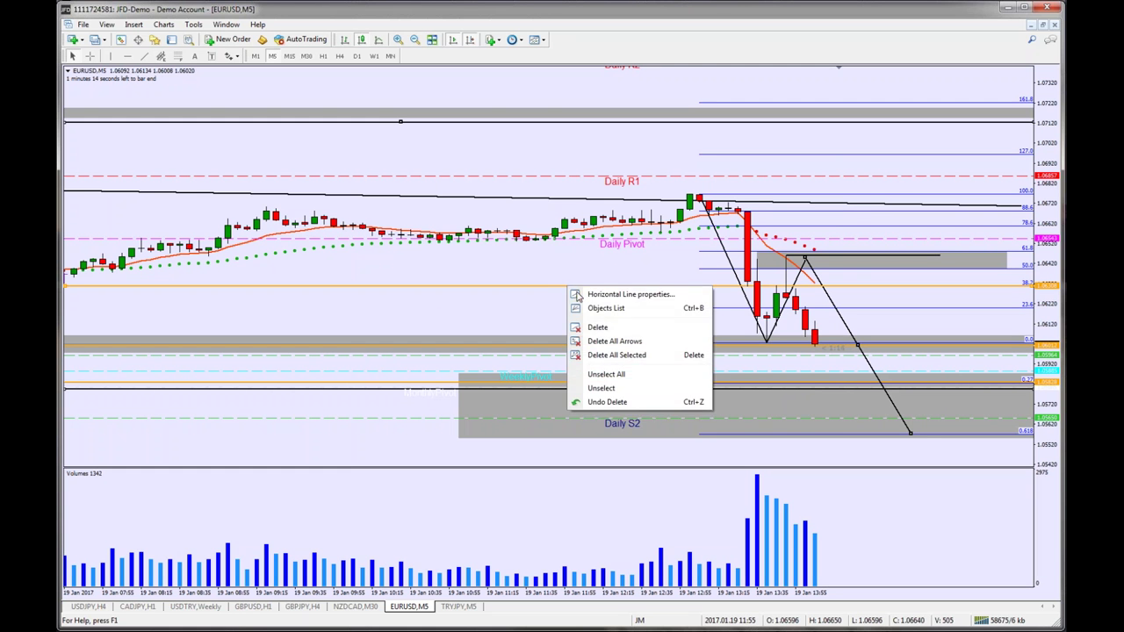
click(588, 328)
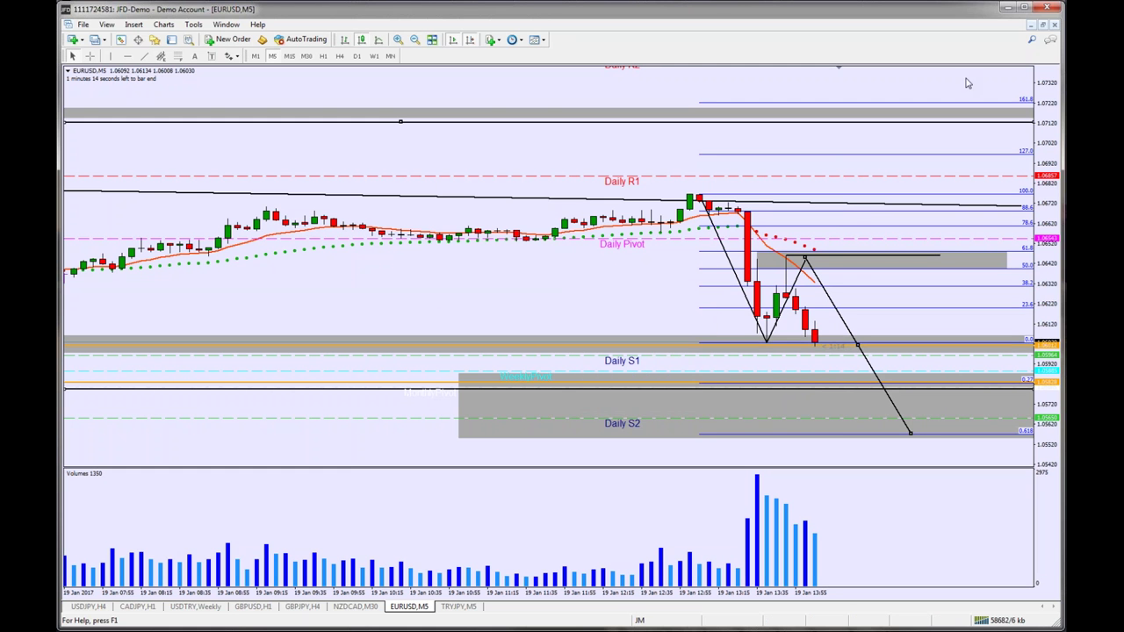
Step: Look at the currency strength charts in the other terminal and minimize that window
click(1008, 9)
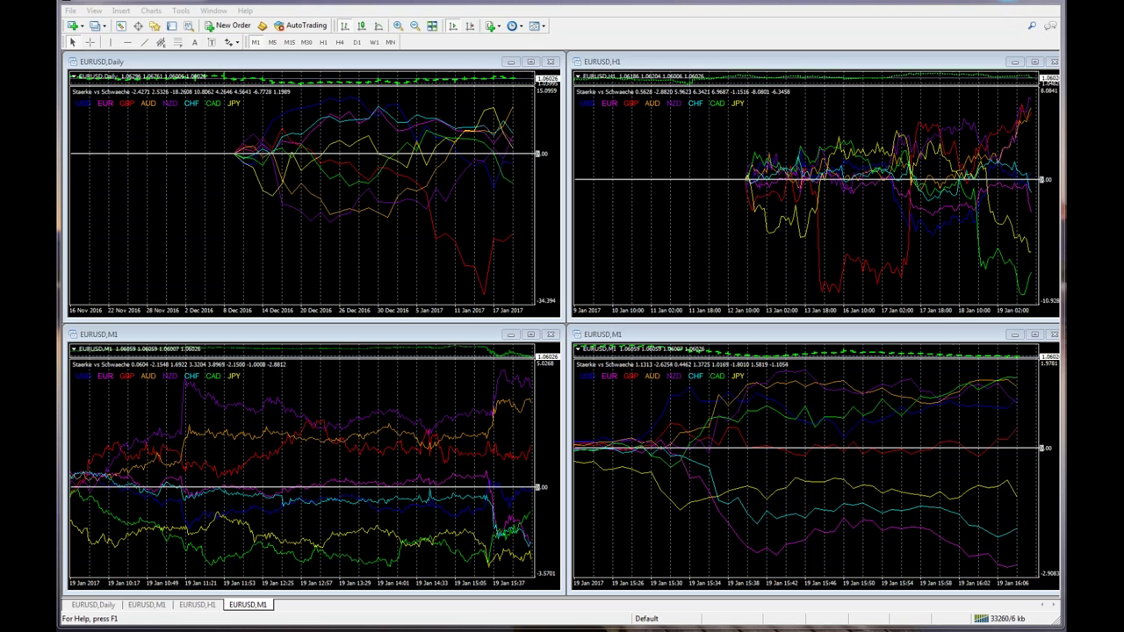
click(1008, 3)
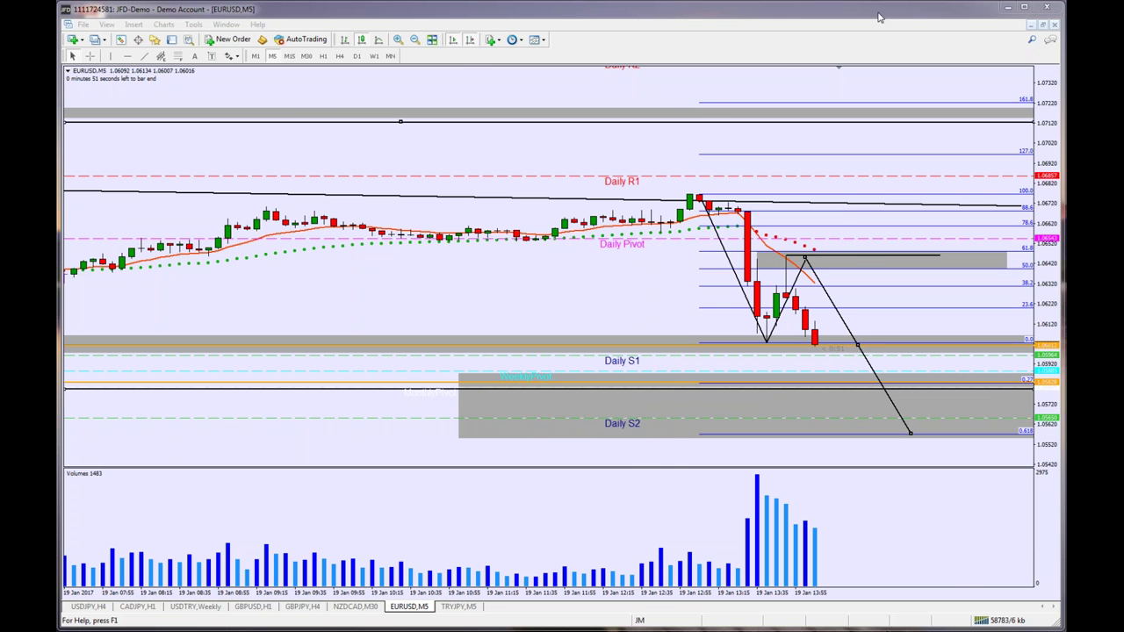
Step: Switch to the TradingView DXY chart in the browser, widen its window and set the chart to the daily timeframe
key(alt+Tab)
drag(755, 37, 355, 4)
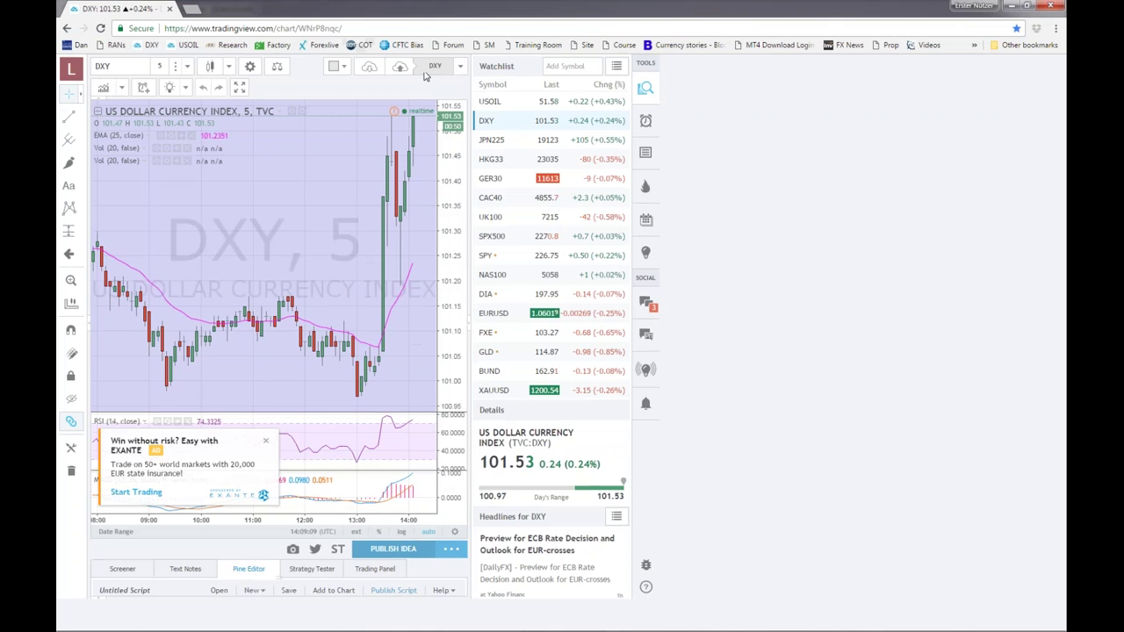
click(158, 66)
click(165, 266)
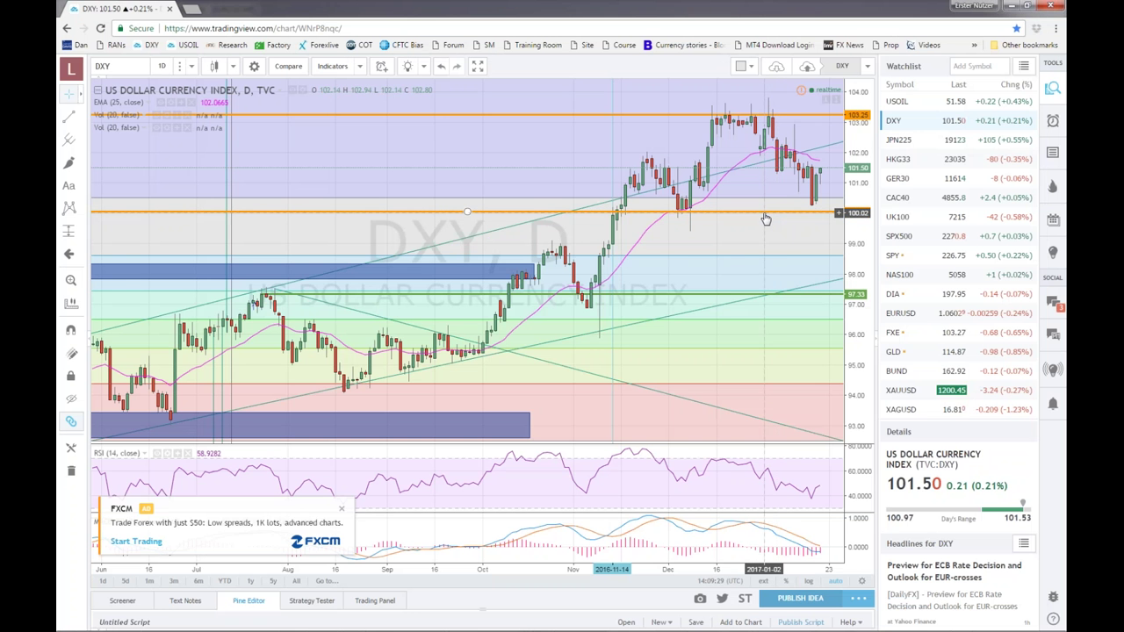
Step: Shift the lower orange horizontal line on the DXY daily chart to about 100.18 and fine-tune its level
double_click(764, 215)
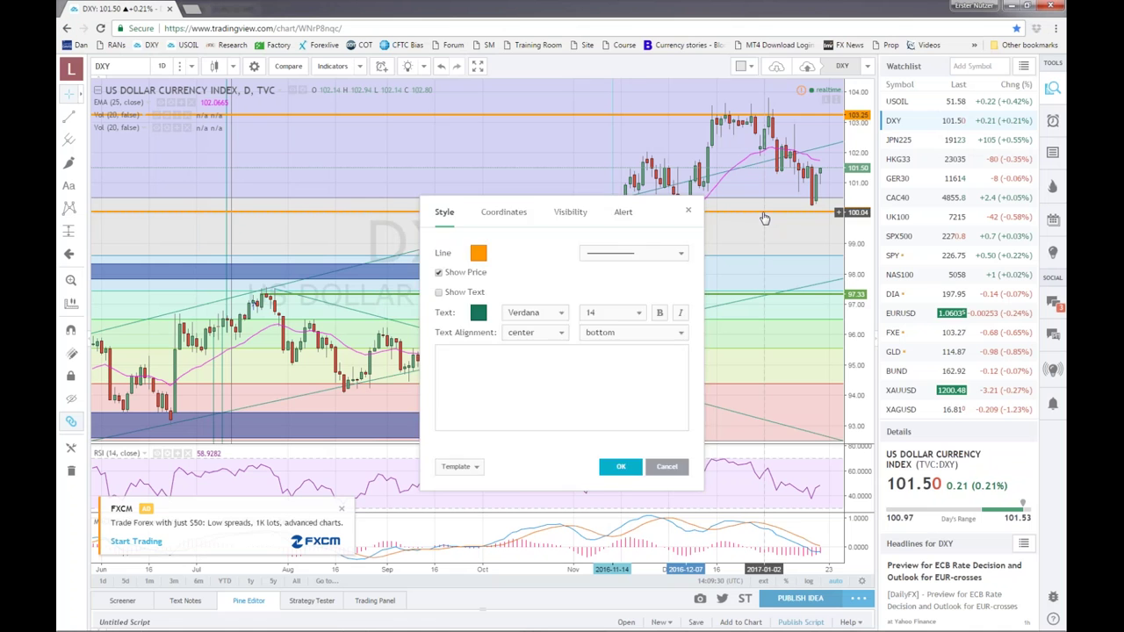
drag(764, 218, 765, 213)
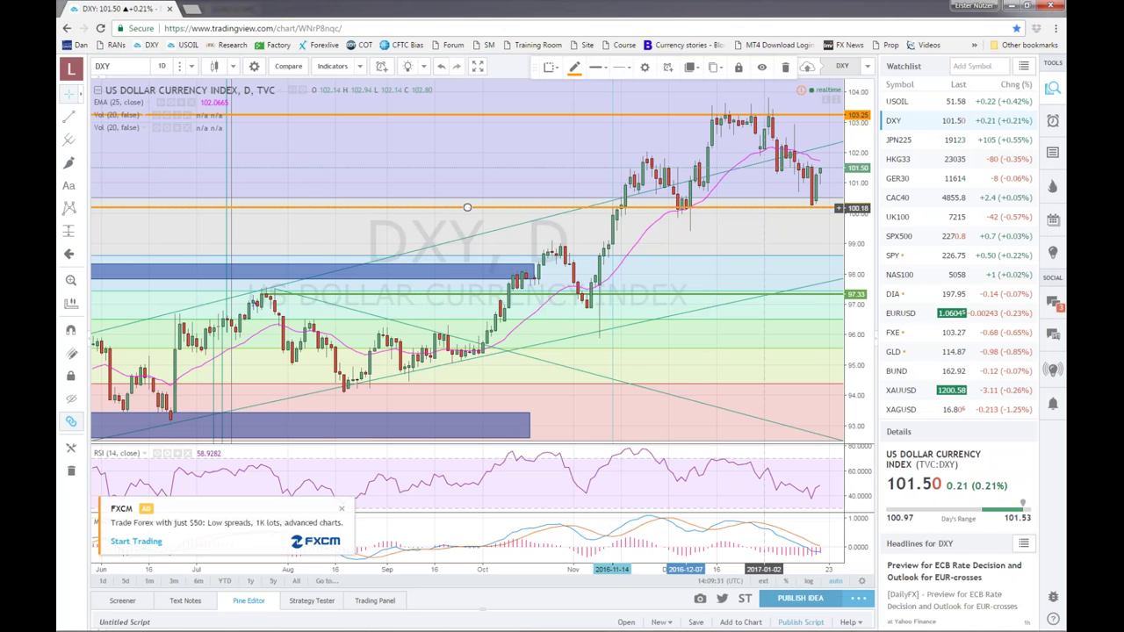
double_click(764, 208)
key(Escape)
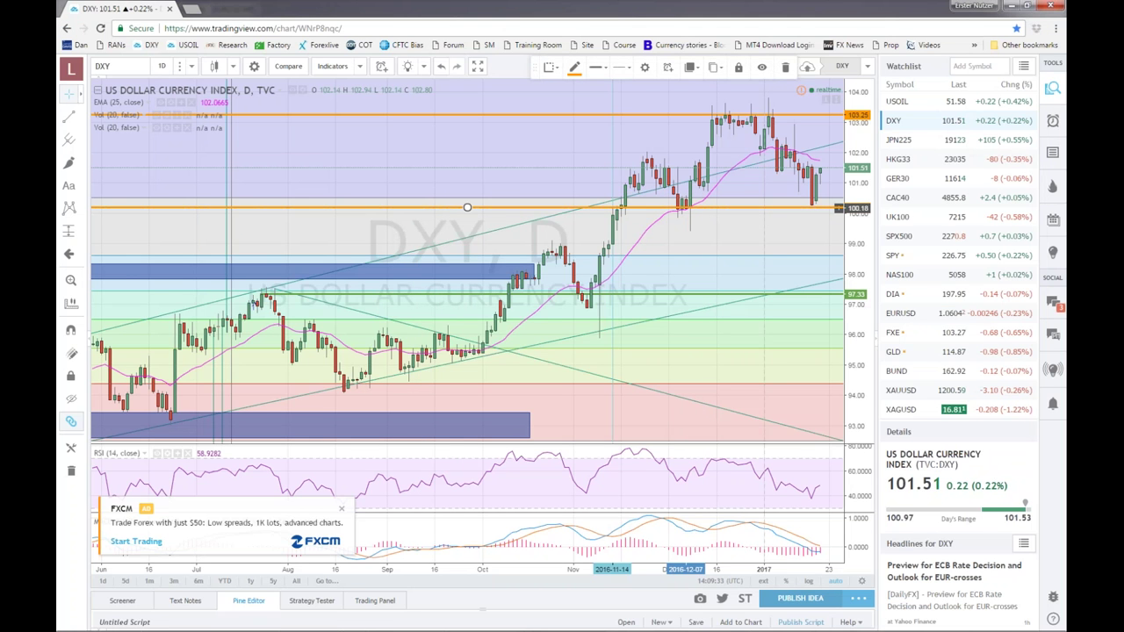
drag(765, 209, 771, 216)
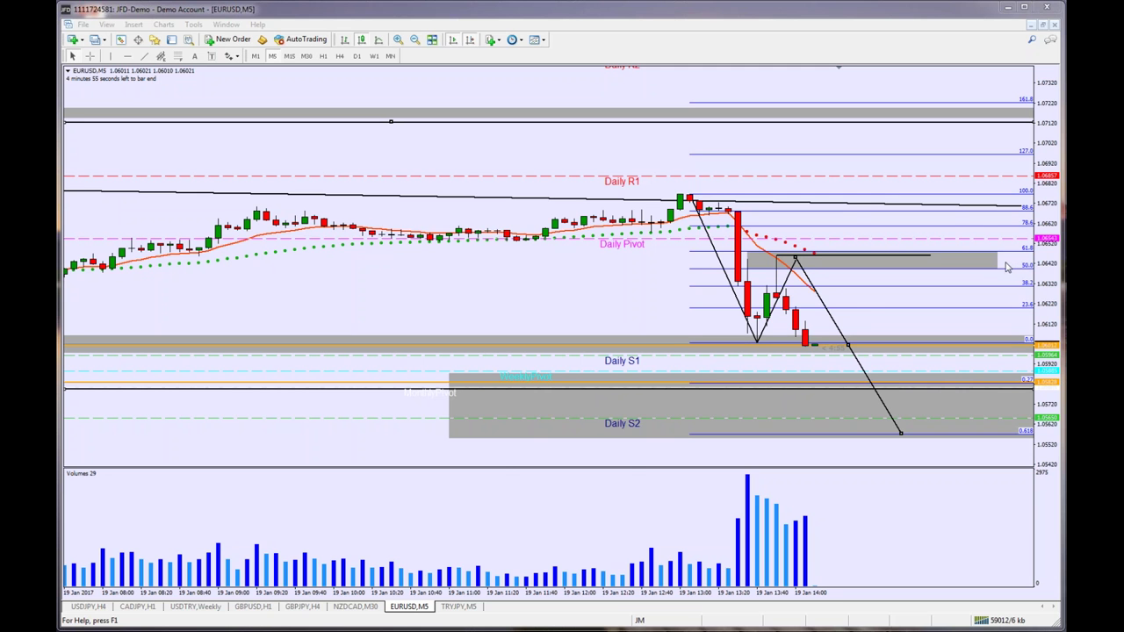
Step: Change the EURUSD M5 chart in the MetaTrader terminal to the M1 timeframe
click(257, 56)
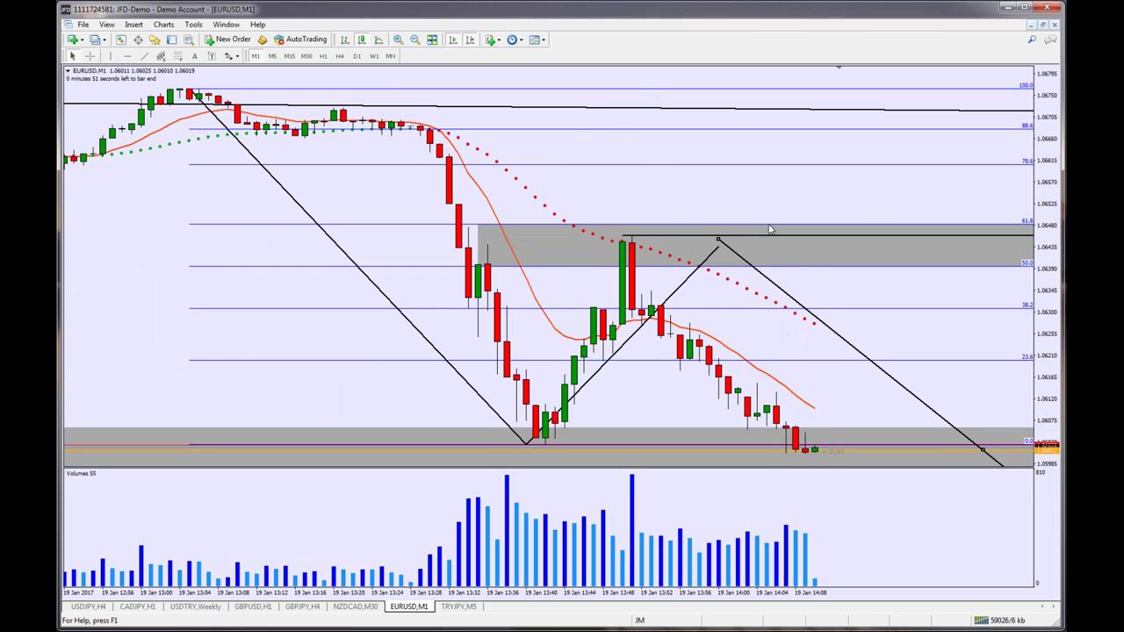
key(minus)
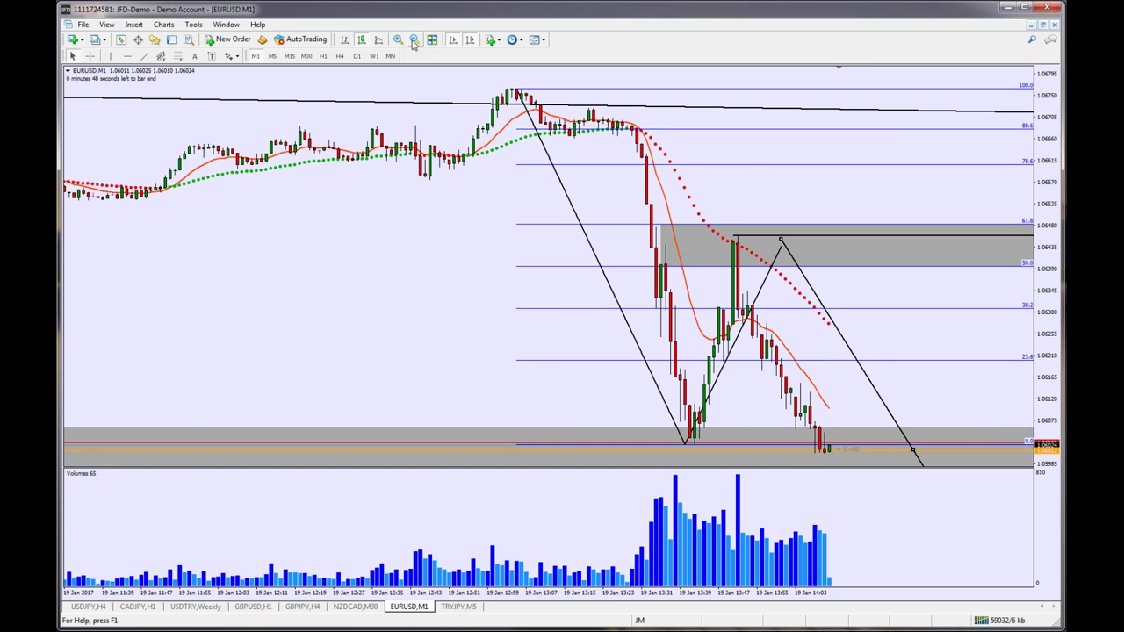
Step: Inspect the latest candle's low on the EURUSD M1 chart with the crosshair and minimize the terminal window
drag(1057, 238, 1057, 254)
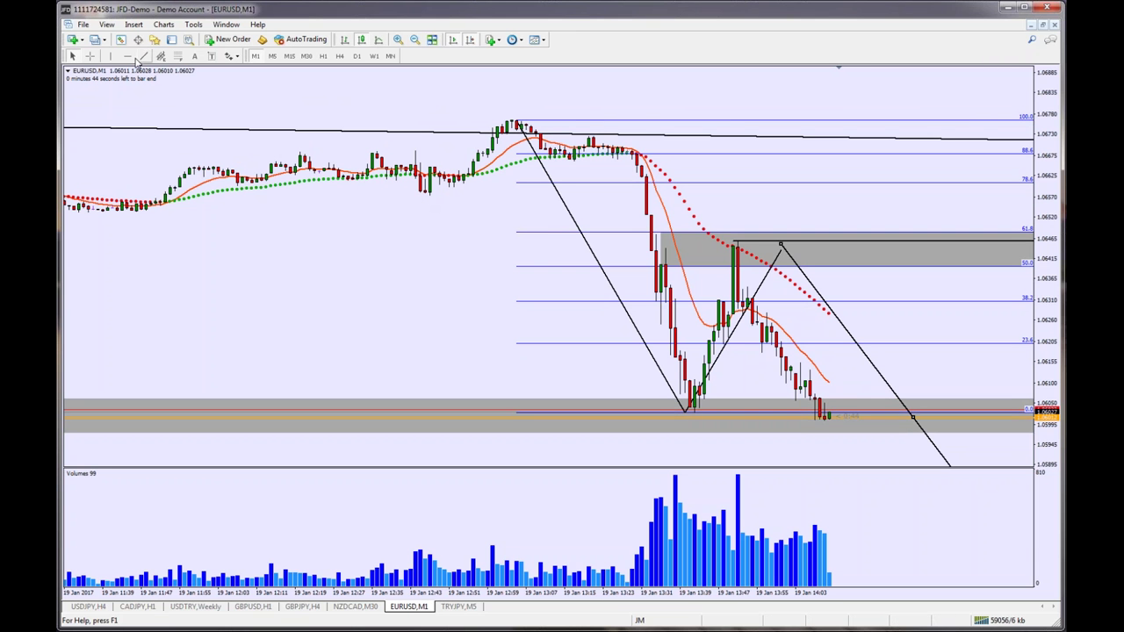
click(91, 56)
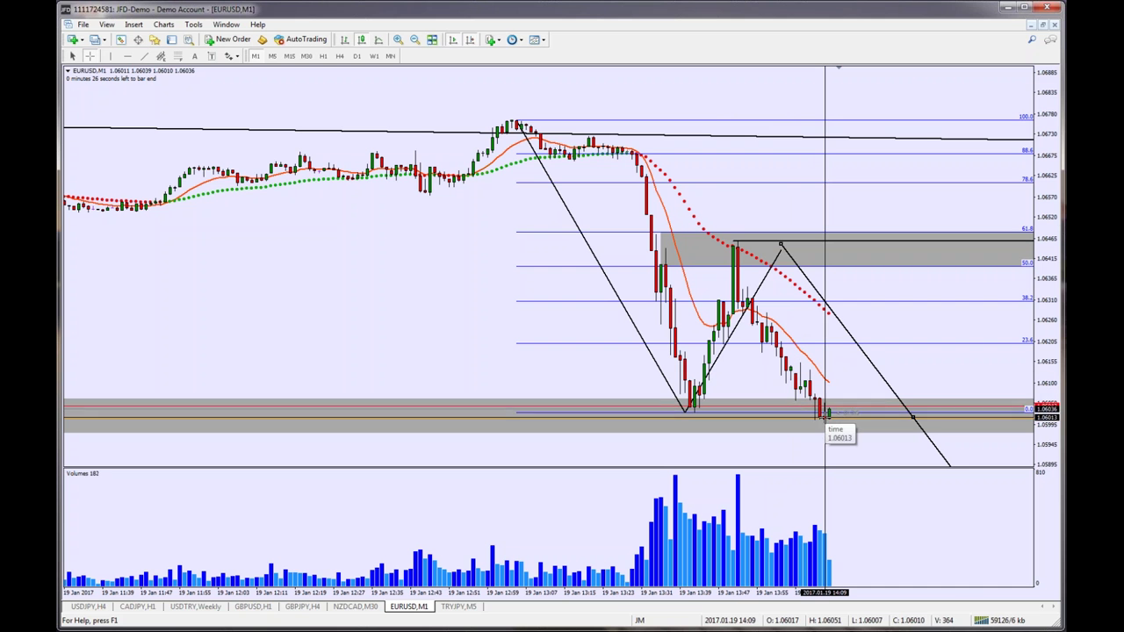
click(1009, 9)
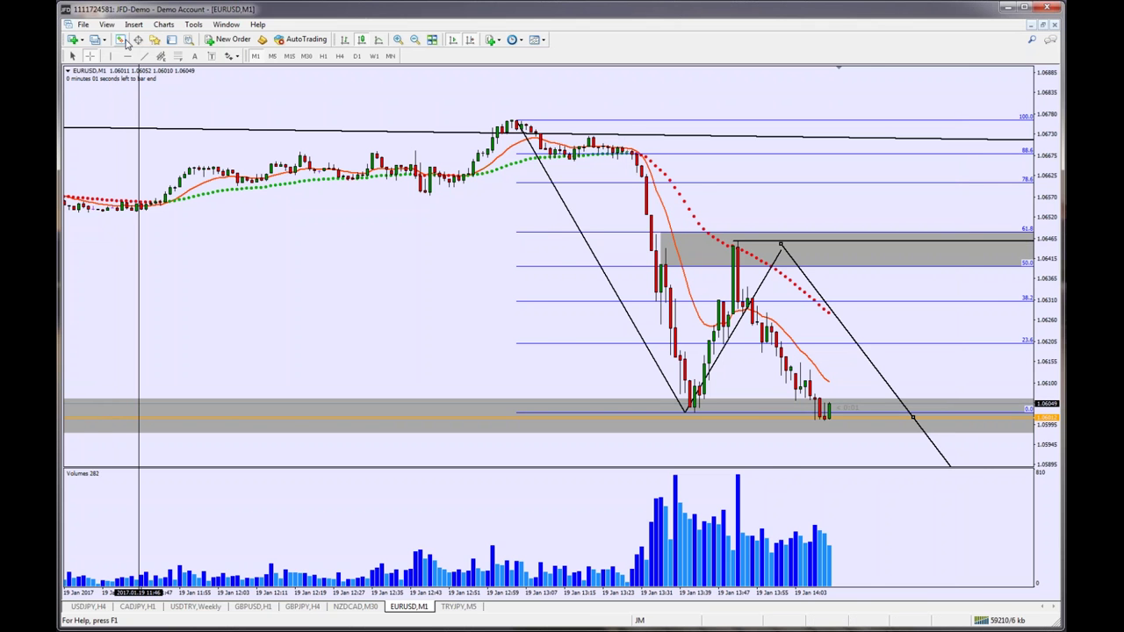
Step: Open a new EURCAD chart from the Market Watch symbol list and hide the list
click(121, 40)
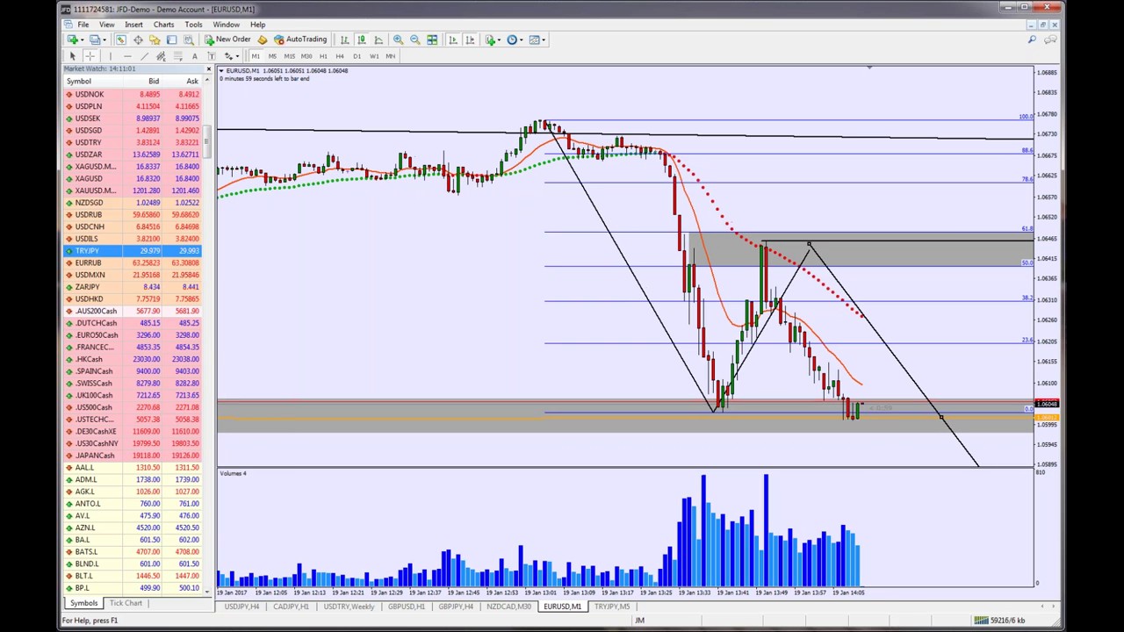
scroll(210, 141, up, 10)
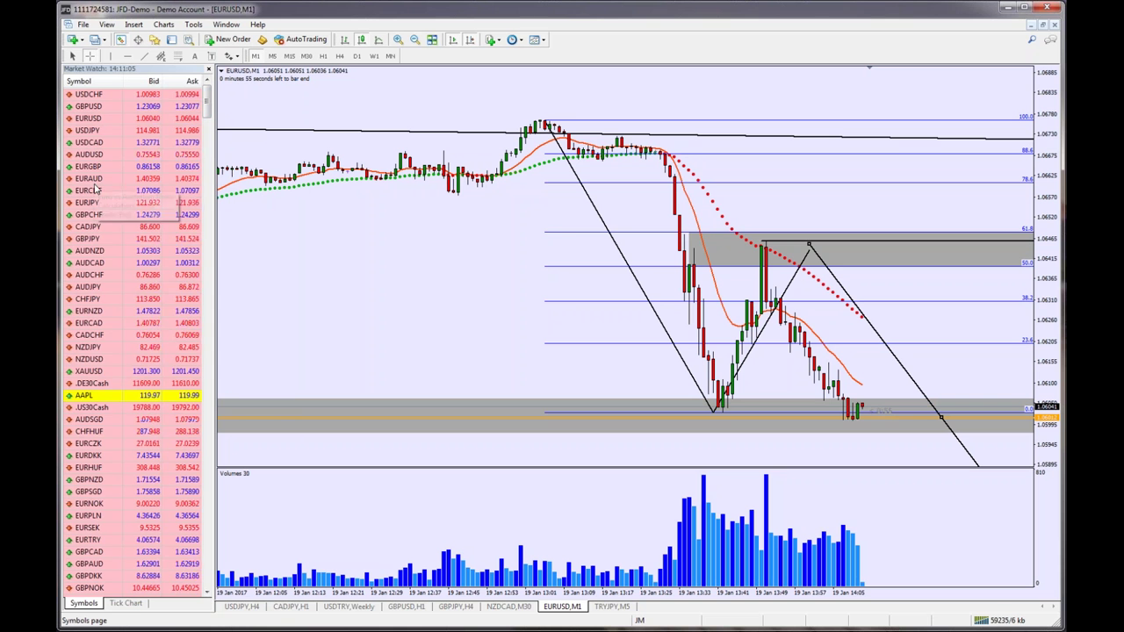
right_click(95, 322)
click(124, 342)
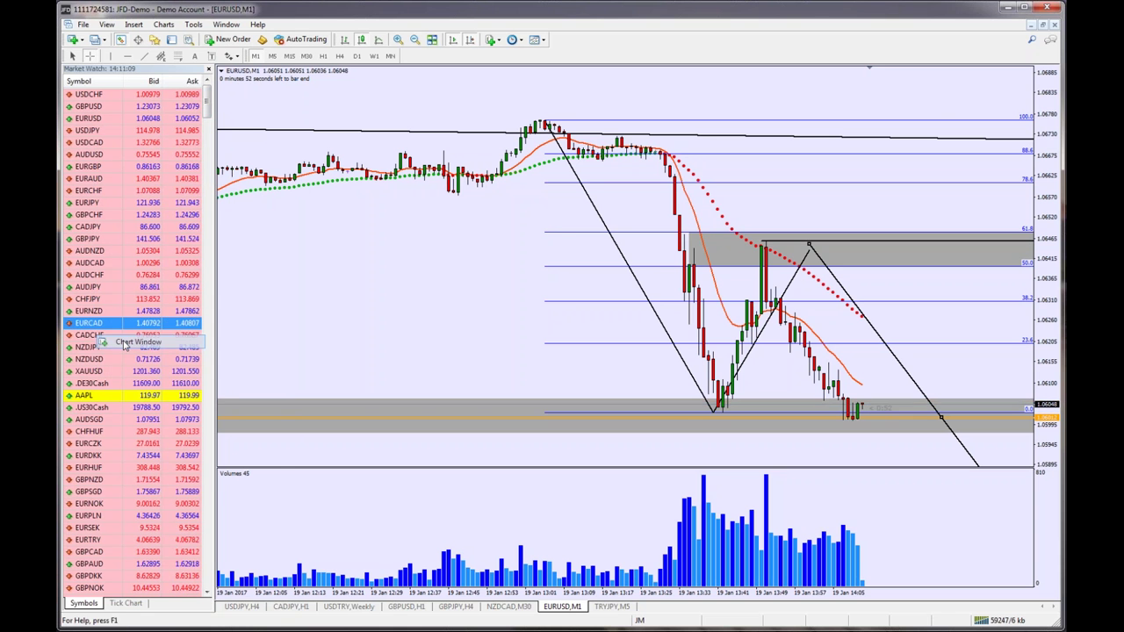
click(121, 39)
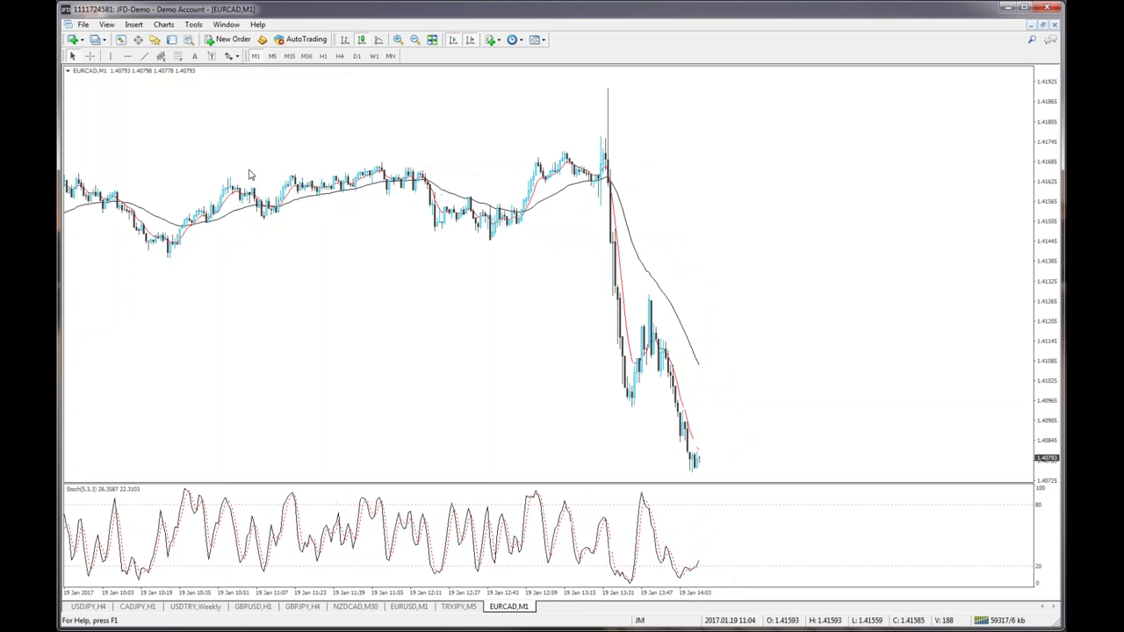
Step: Apply the JM VSA template to the EURCAD M1 chart
right_click(250, 171)
mouse_move(290, 286)
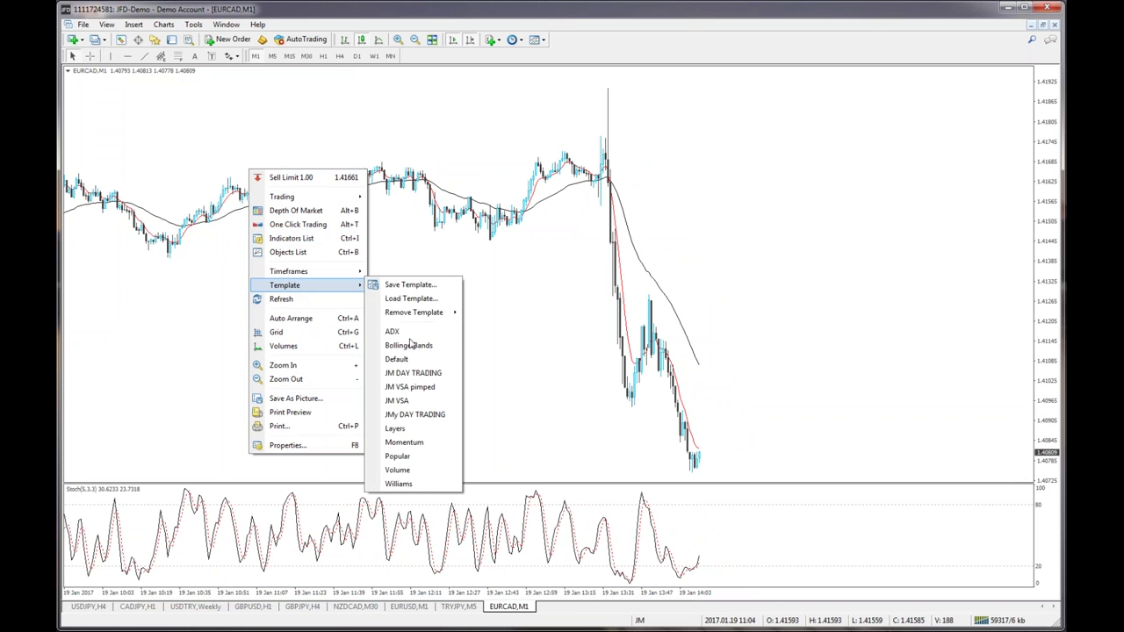
click(409, 399)
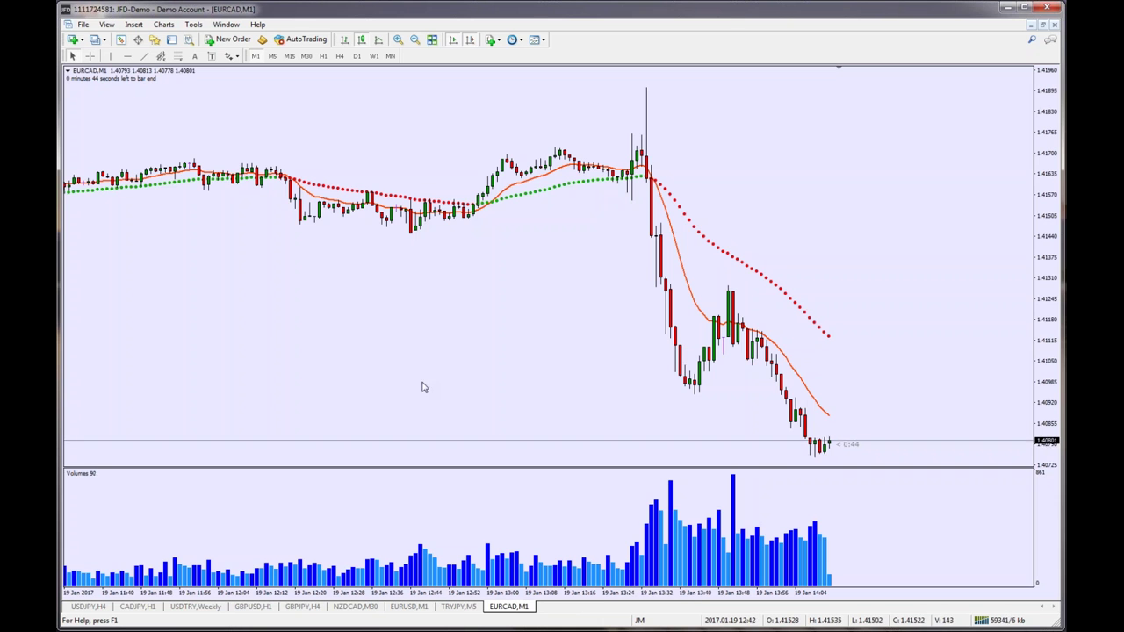
Step: Set the EURCAD chart to the daily timeframe and draw a horizontal support line at about 1.389 along the December lows
click(357, 56)
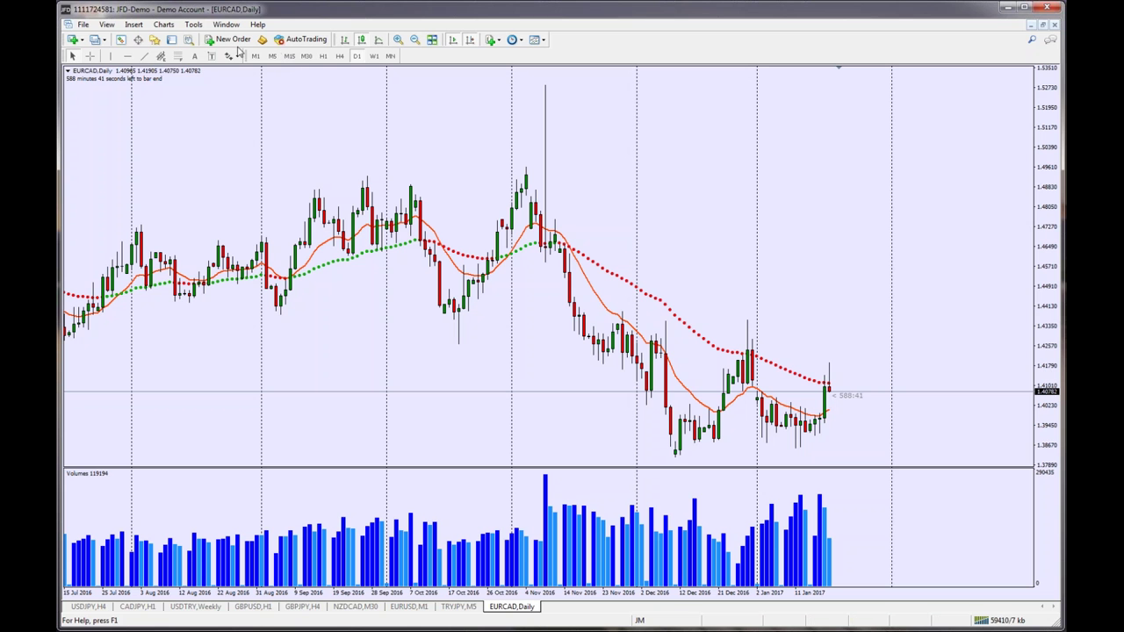
click(128, 58)
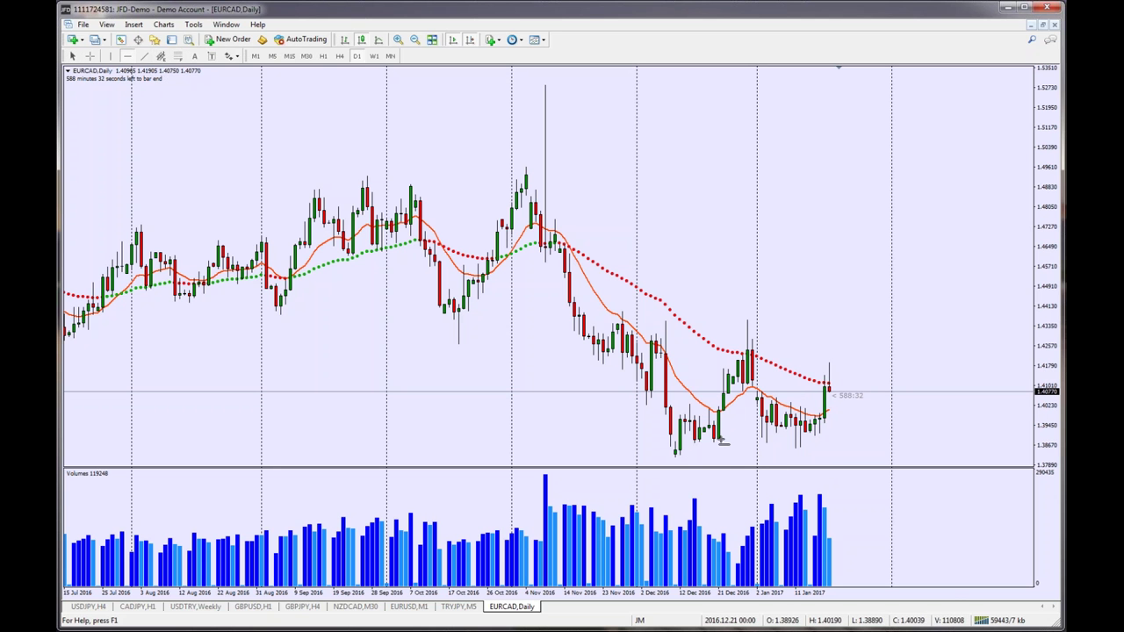
click(722, 439)
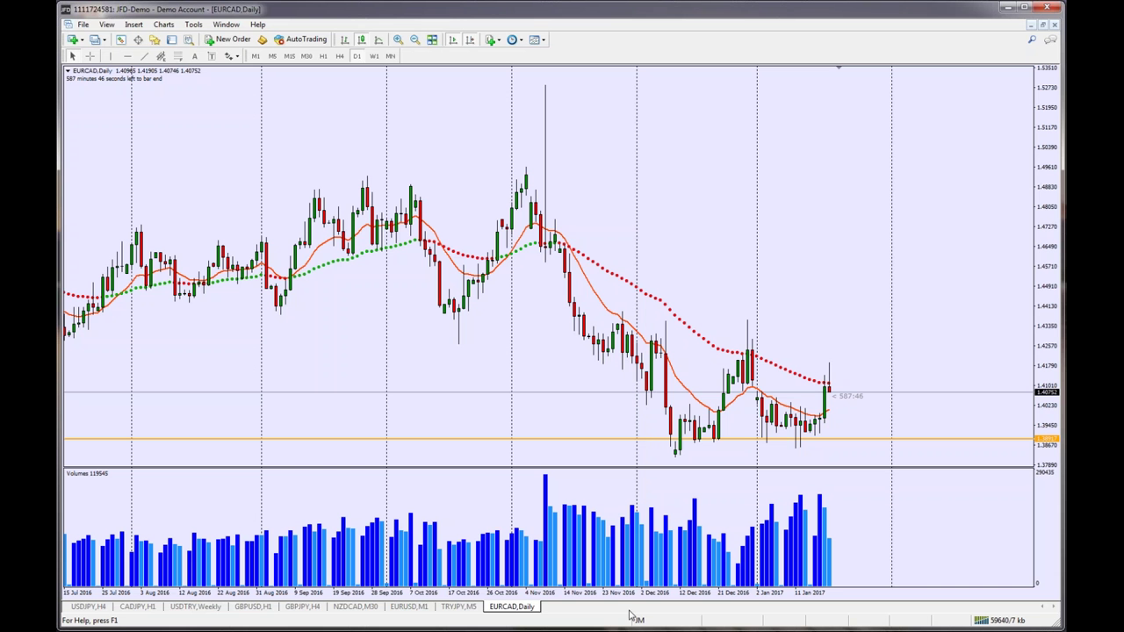
Step: Close the TRYJPY M5 chart and return to the EURUSD M1 chart
click(457, 607)
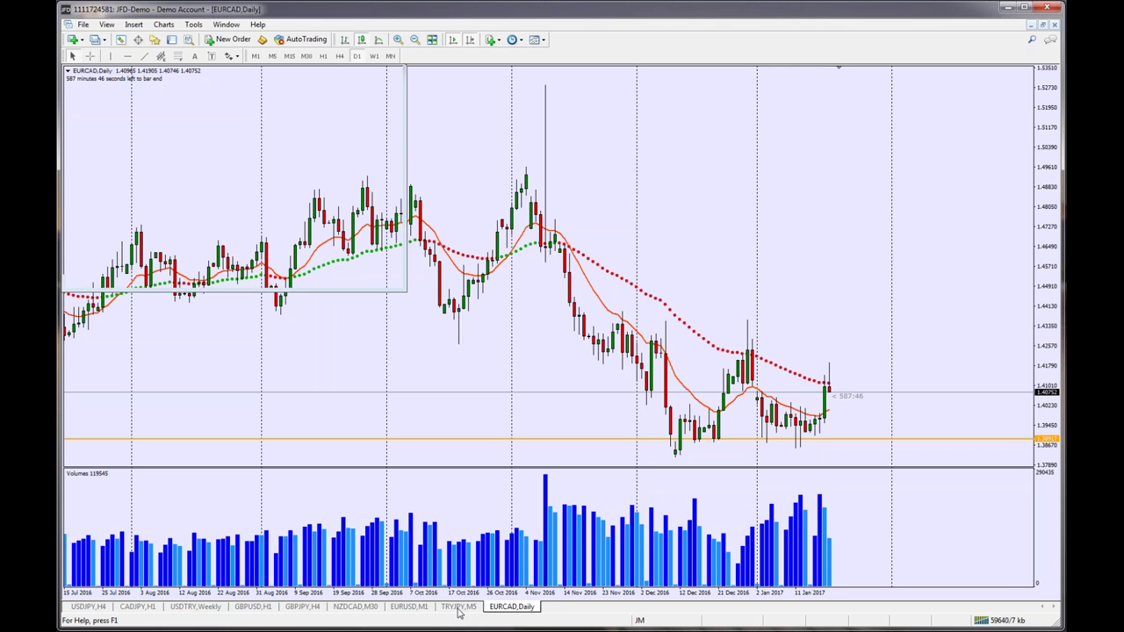
click(474, 606)
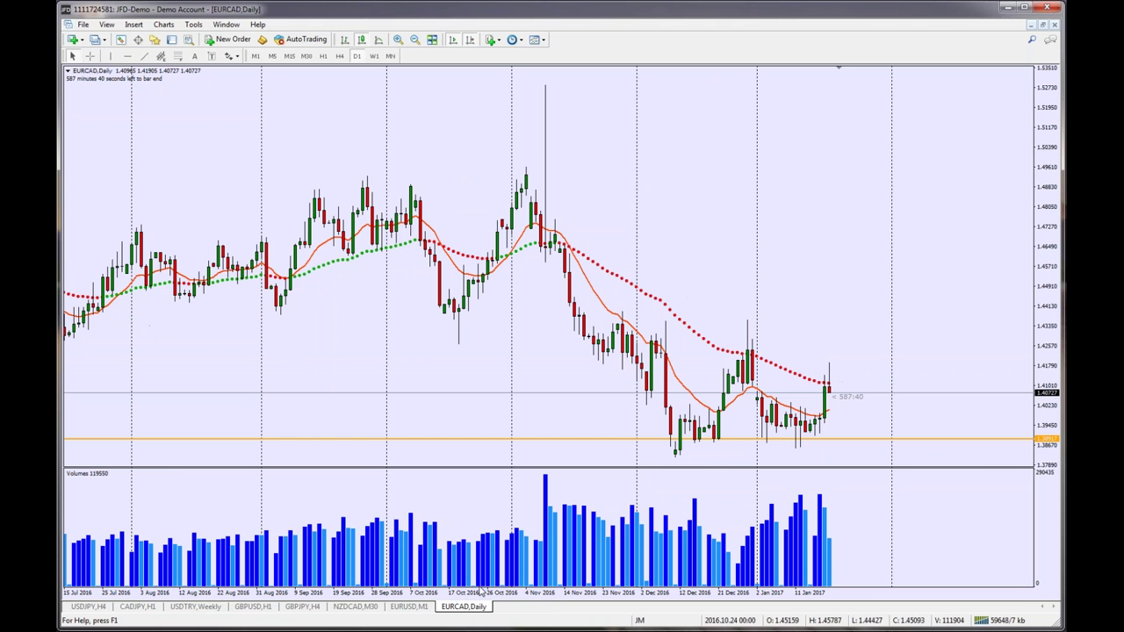
click(409, 607)
Step: Examine the newest EURUSD M1 candle against the lower edge of the grey zone and show a wider price range
middle_click(828, 447)
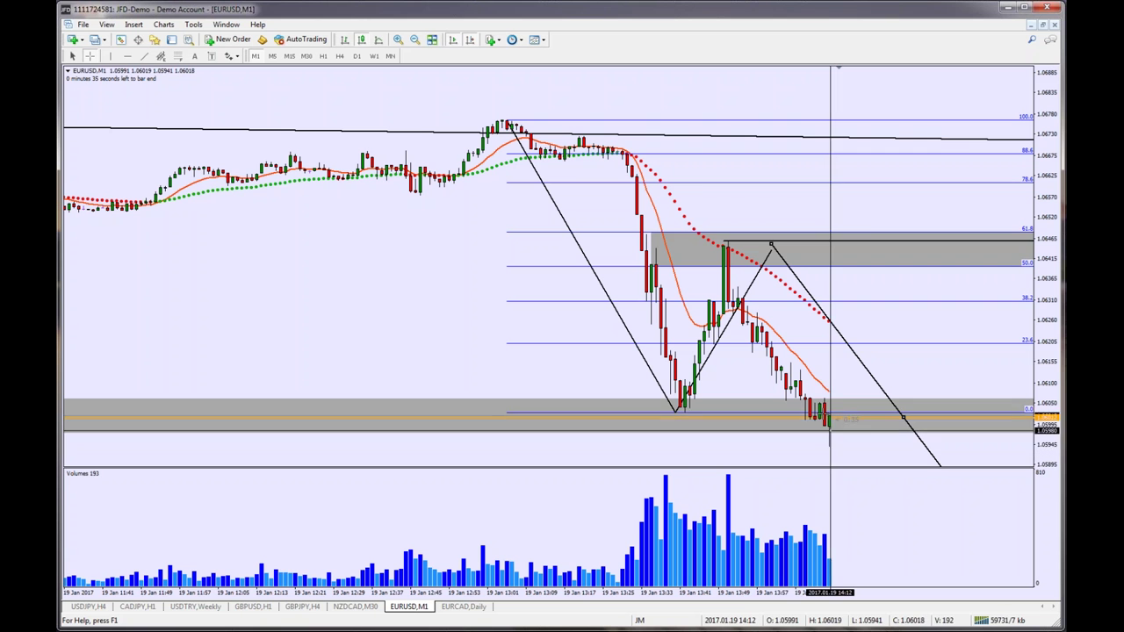
key(Escape)
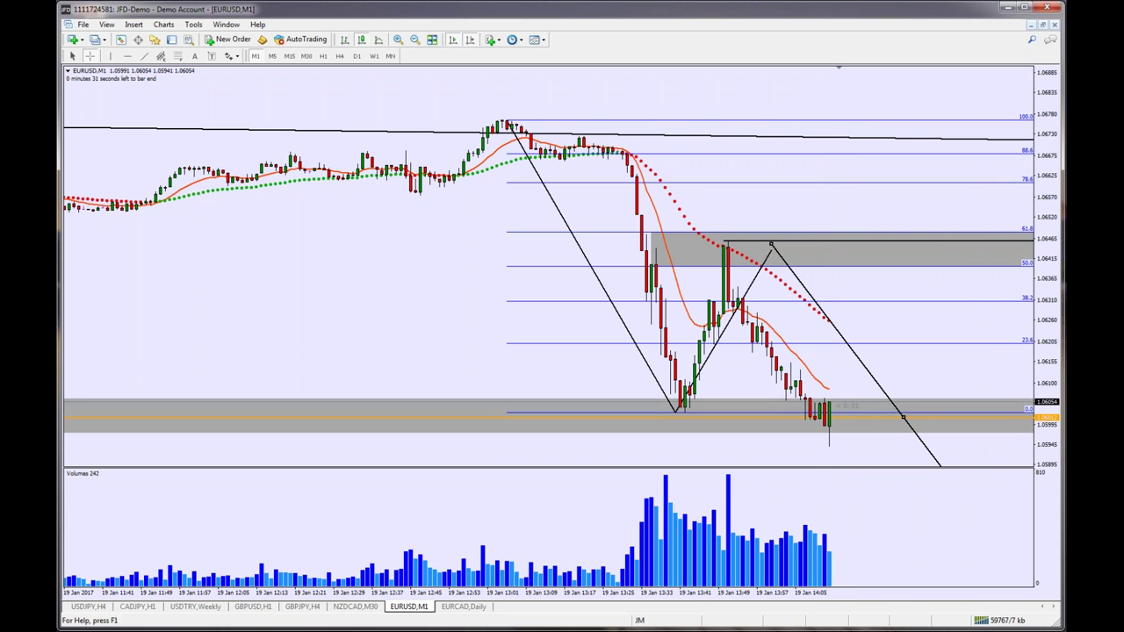
key(ctrl+f)
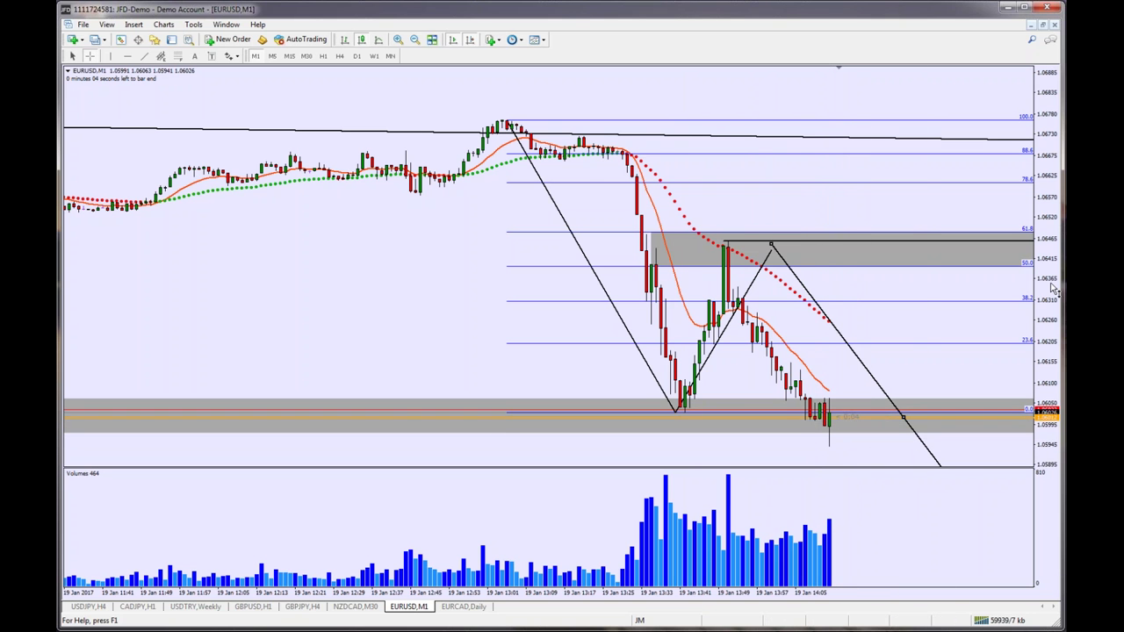
drag(1053, 314, 1053, 350)
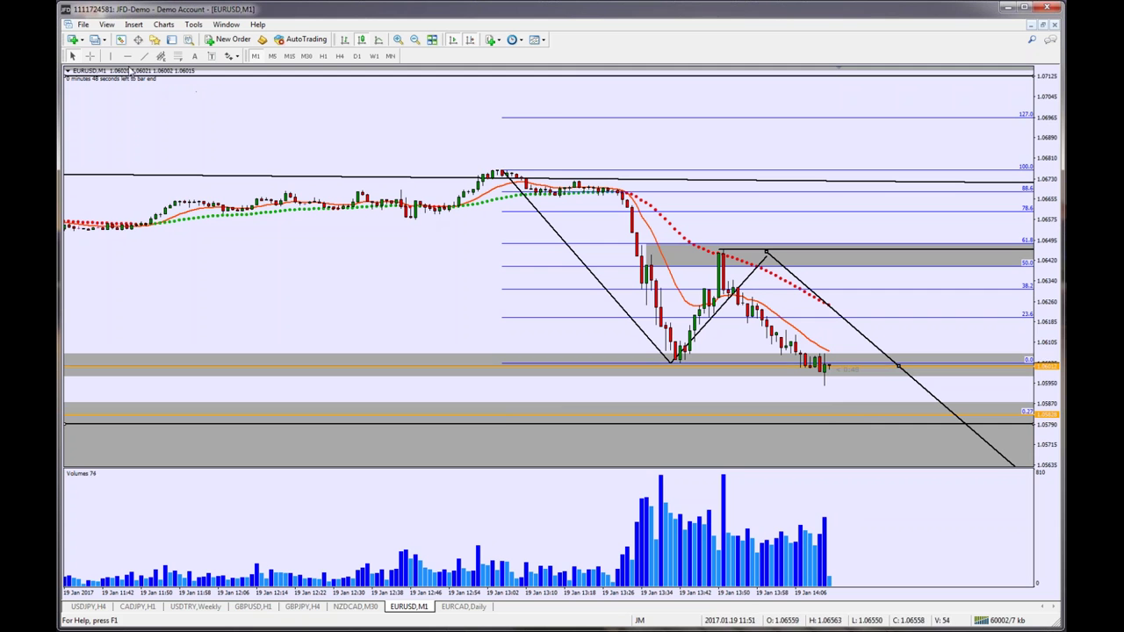
Step: Examine the 13:51 high-volume candle with the crosshair and mark the entry just after it with a short trend line near 1.0629
middle_click(571, 321)
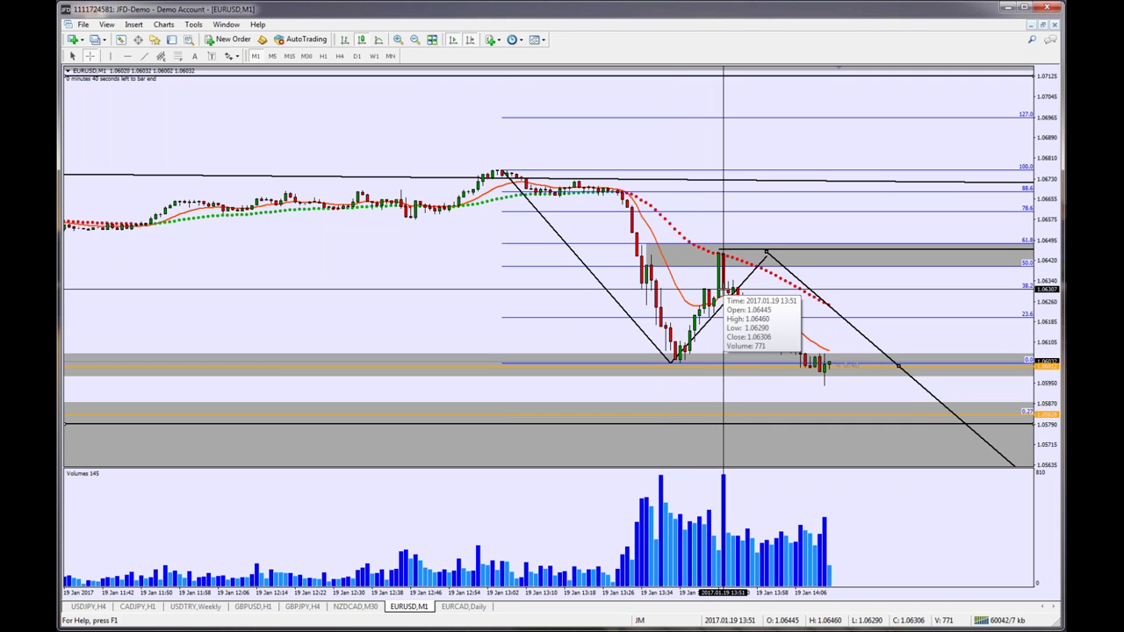
mouse_move(725, 288)
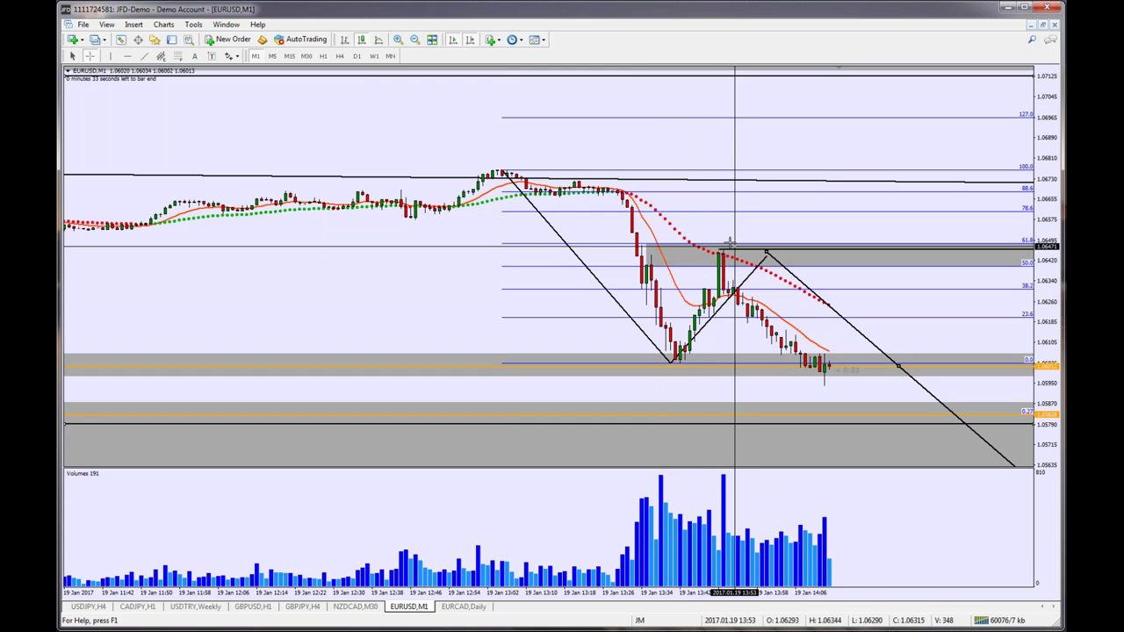
mouse_move(722, 484)
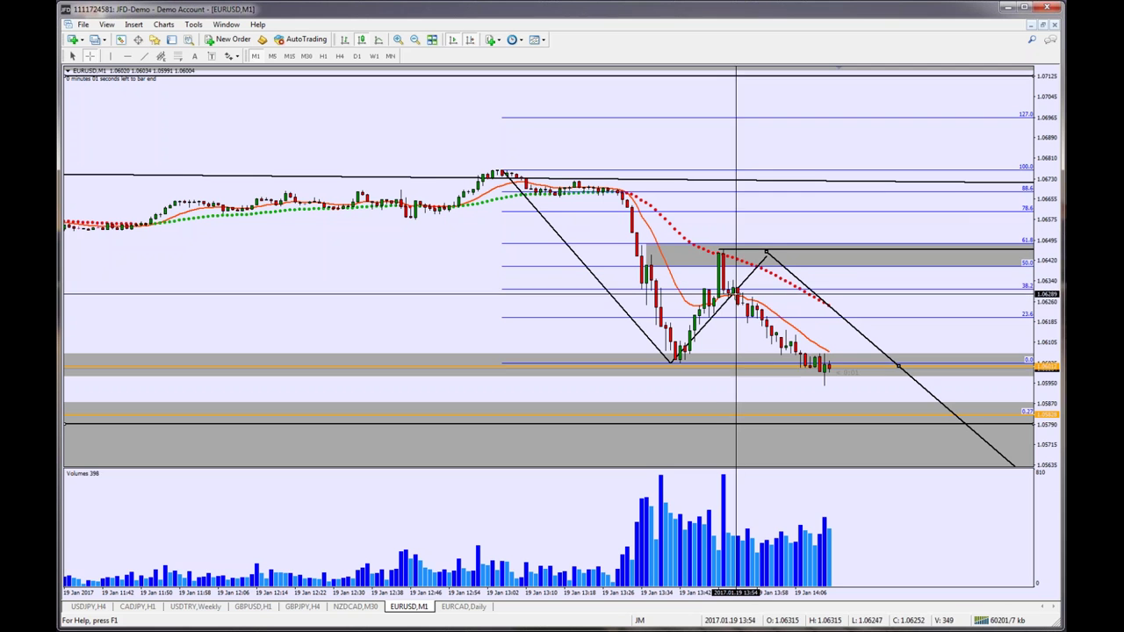
click(146, 56)
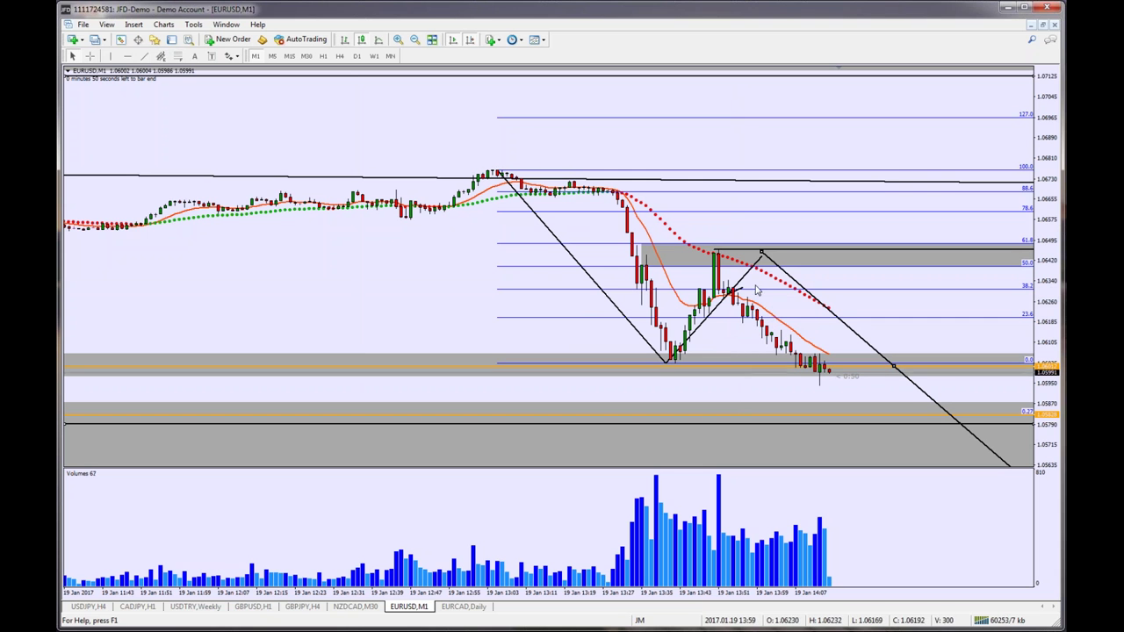
Step: Measure the distance from the marked entry near 1.0629 up past the swing high and the 61.8 Fibonacci level
click(90, 55)
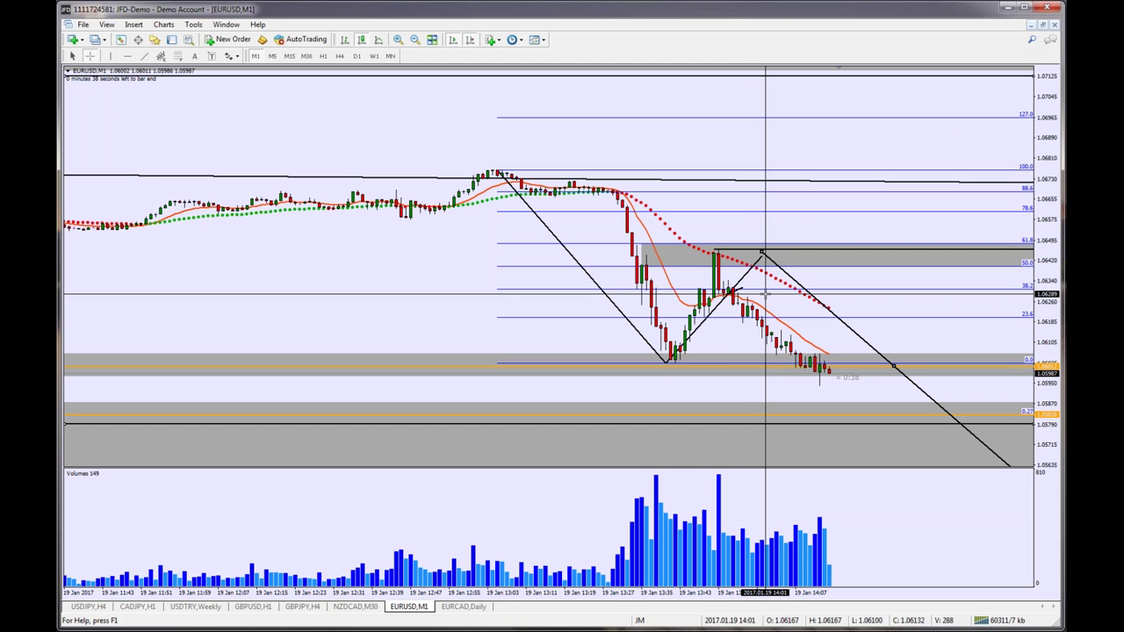
drag(764, 294, 724, 250)
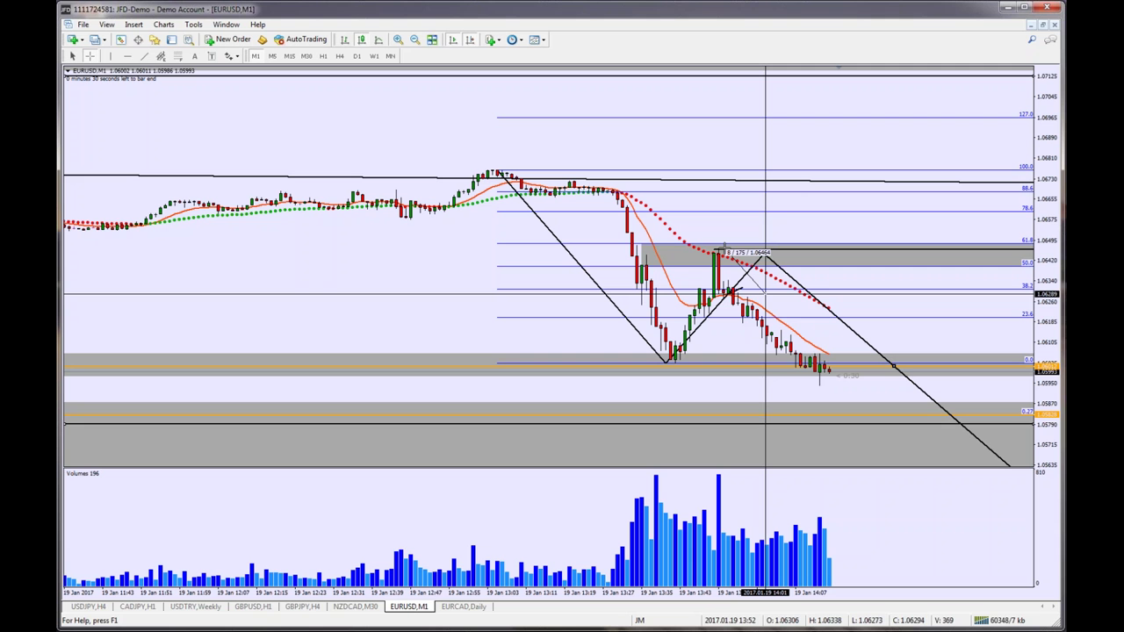
drag(722, 251, 725, 236)
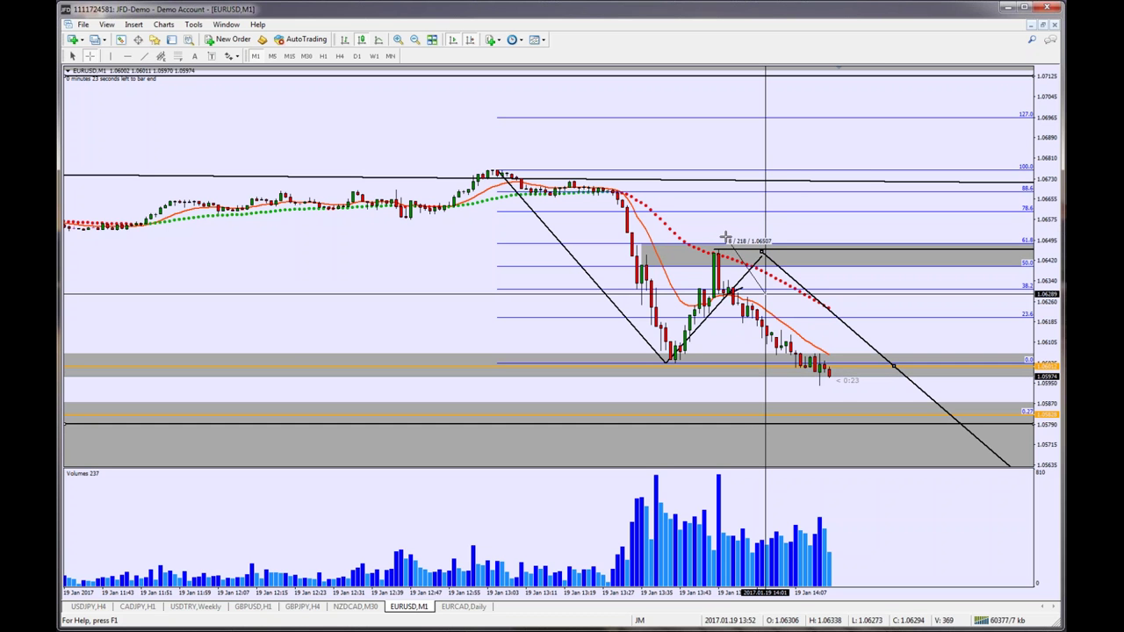
drag(725, 236, 727, 230)
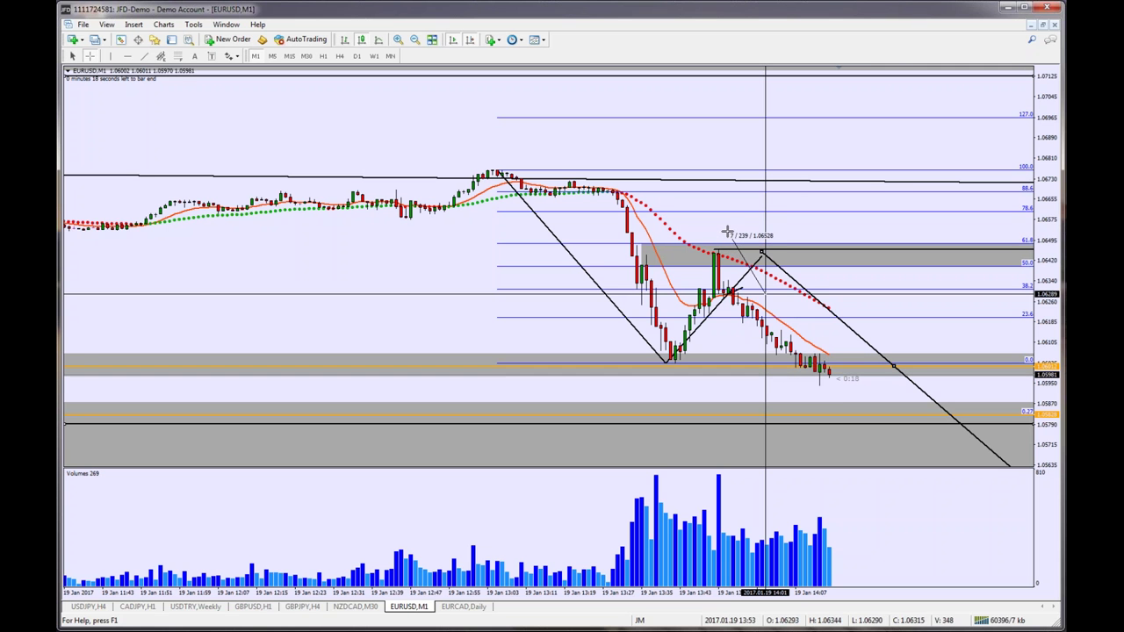
drag(727, 232, 727, 232)
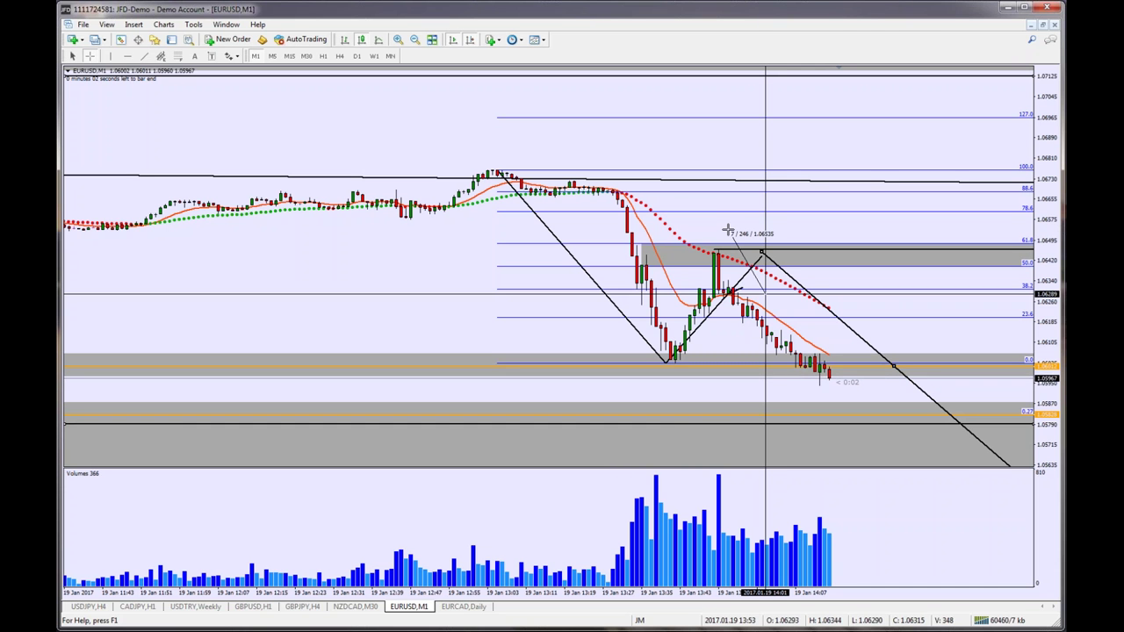
drag(728, 230, 762, 412)
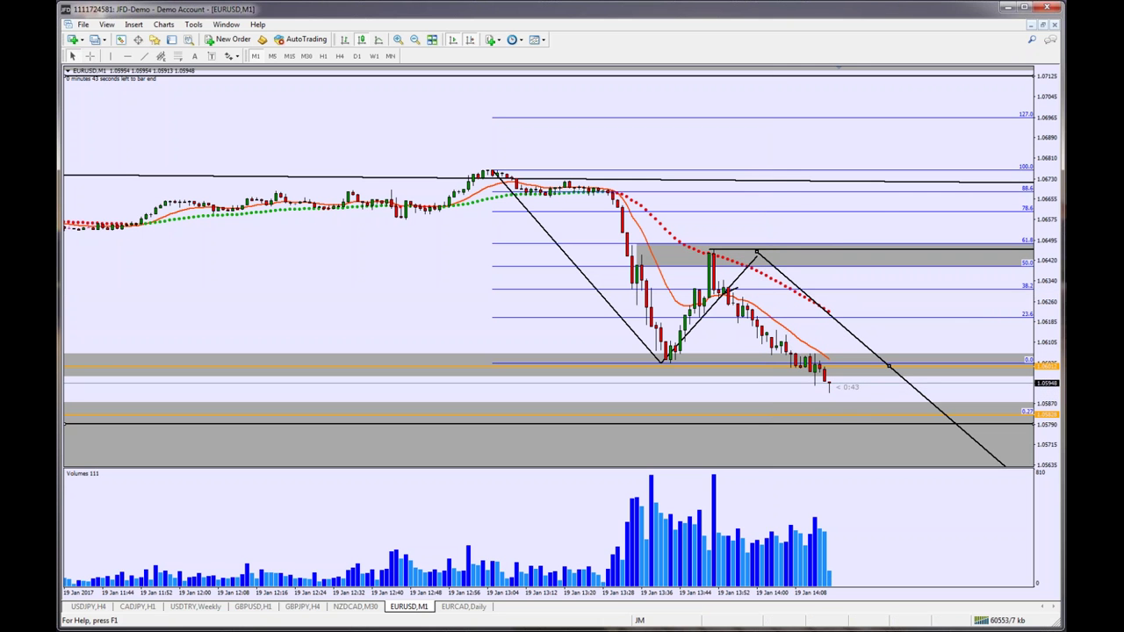
Step: Measure the distance from the marked entry down to the lowest Fibonacci extension on the EURUSD M1 chart
drag(1047, 289, 1047, 373)
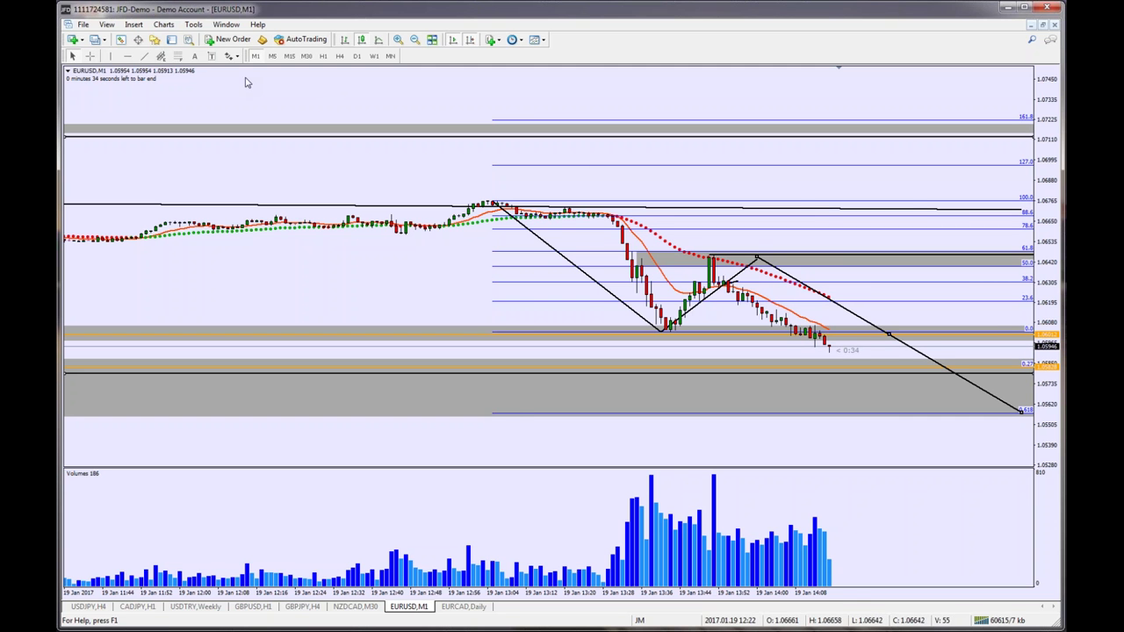
middle_click(828, 316)
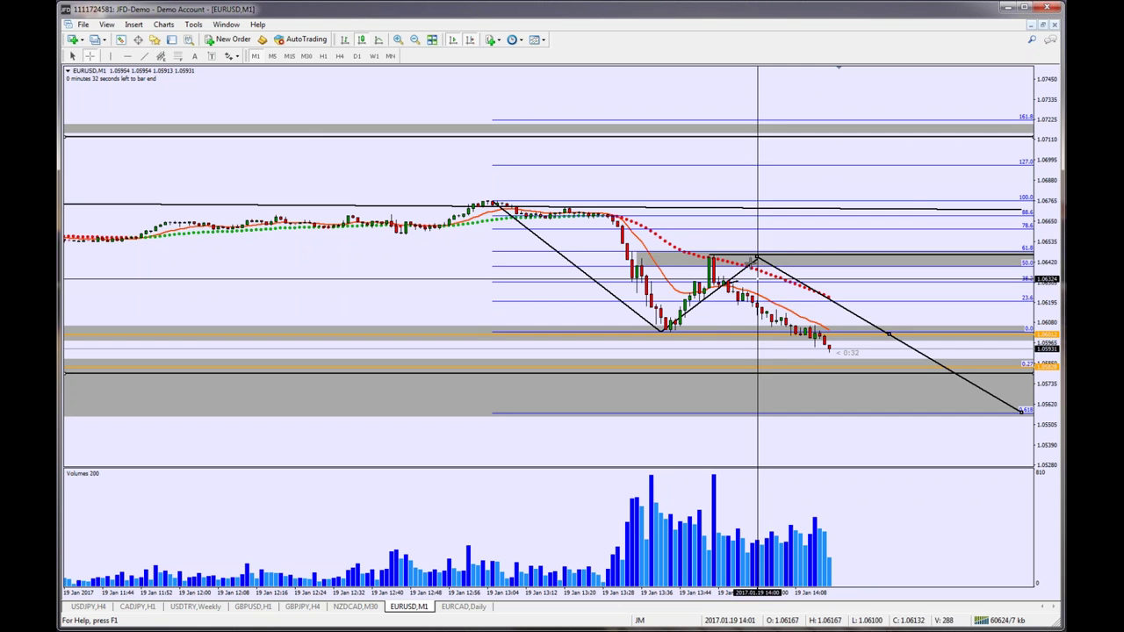
drag(753, 285, 841, 413)
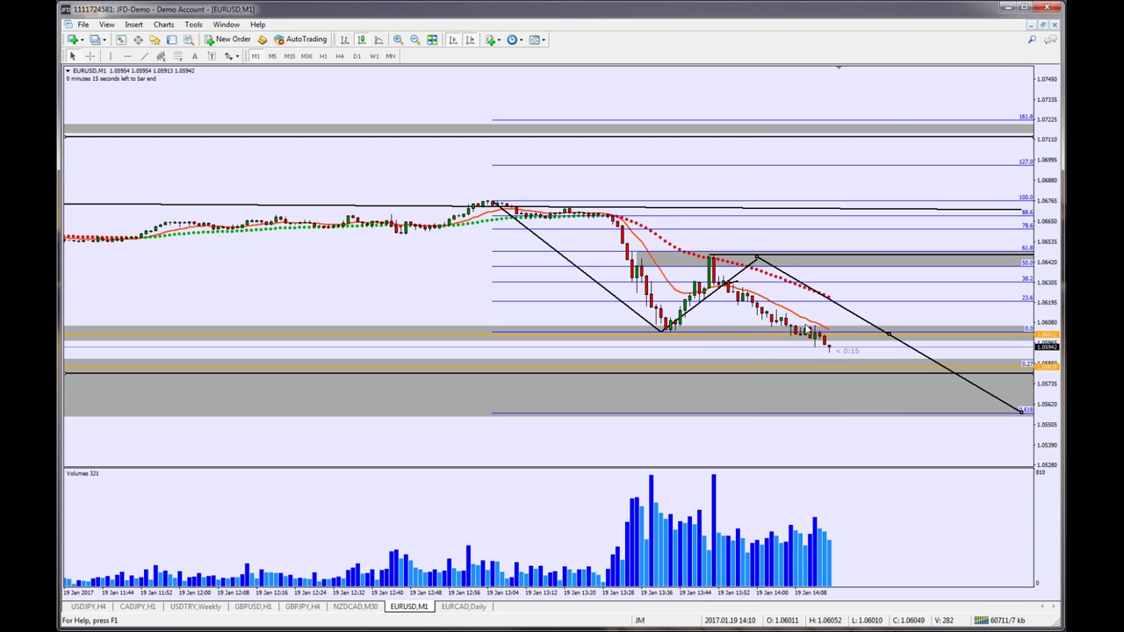
drag(1053, 186, 1051, 179)
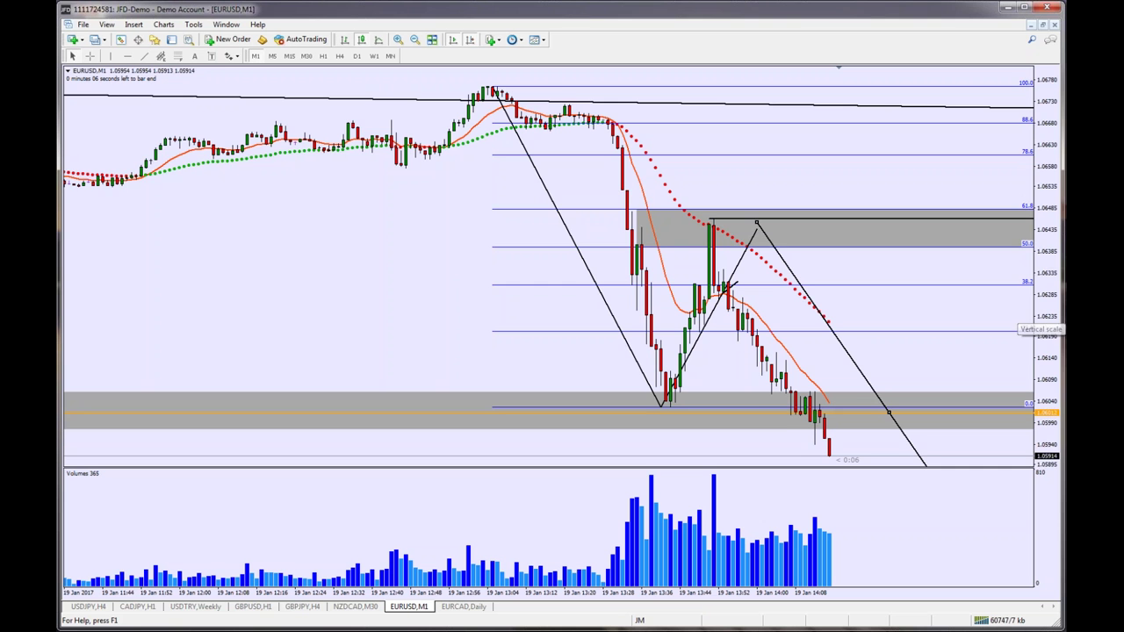
drag(1054, 315, 1057, 298)
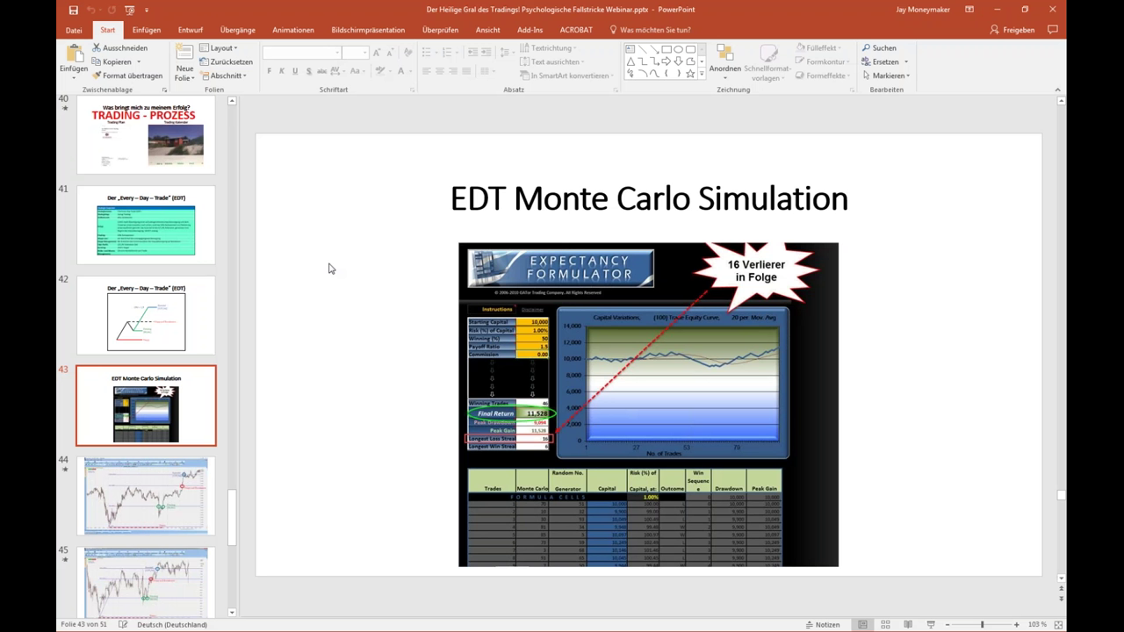
Step: Switch to the PowerPoint presentation and go back to slide 22, "Studie „12 Millionen Live Trades“"
drag(235, 518, 244, 325)
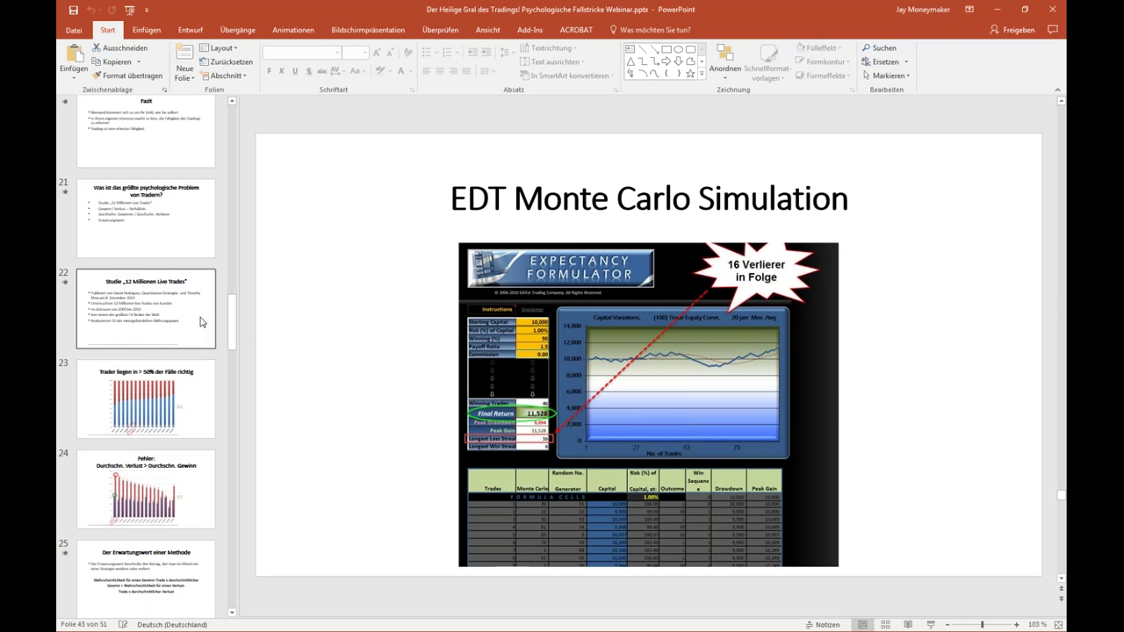
click(200, 322)
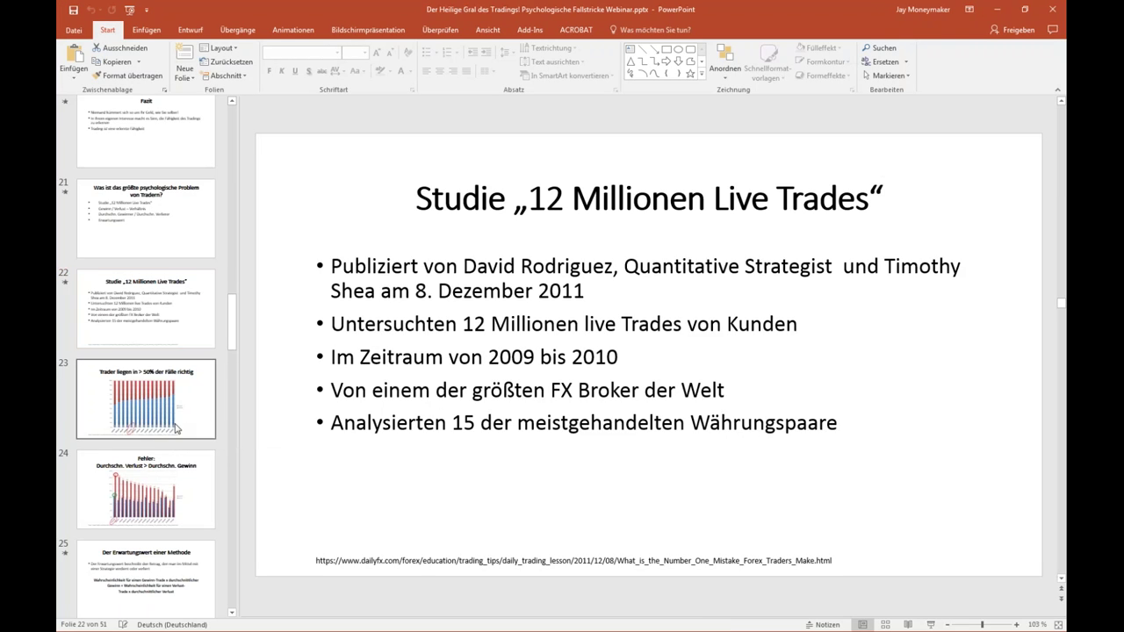
Step: Show slide 23, "Trader liegen in > 50% der Fälle richtig", and return to MetaTrader to set the EURUSD chart to M5
click(176, 428)
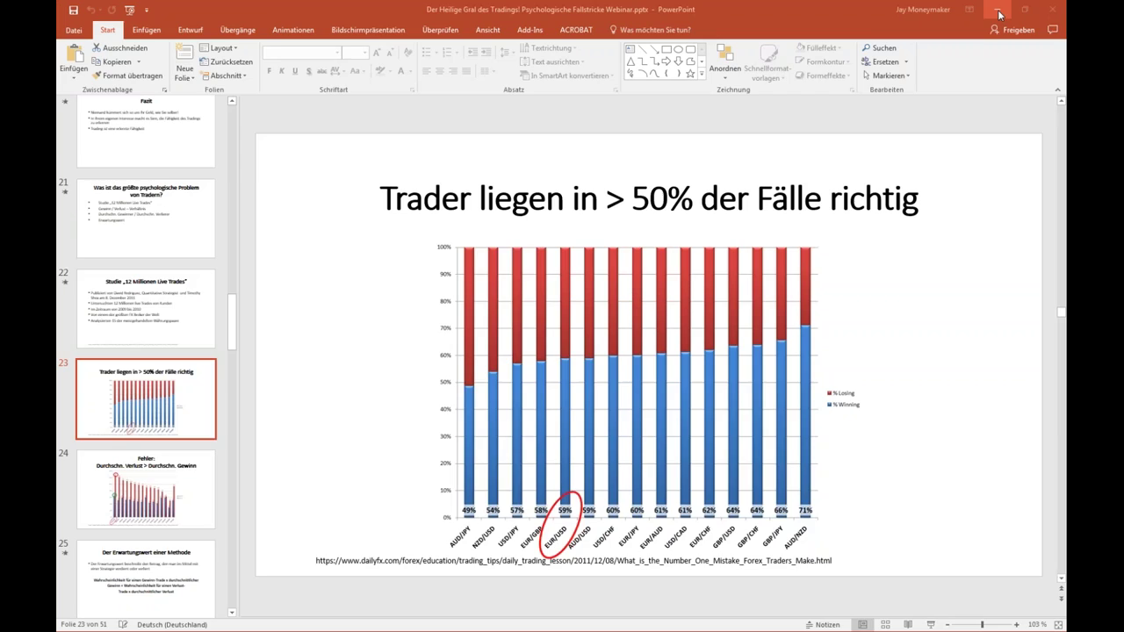
click(998, 11)
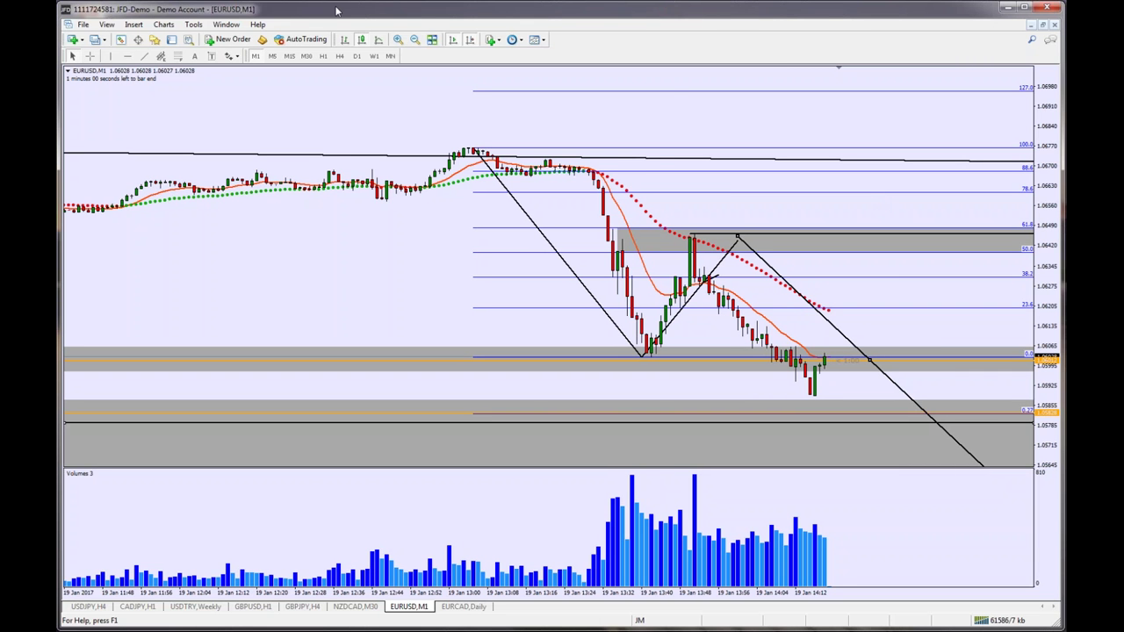
click(273, 56)
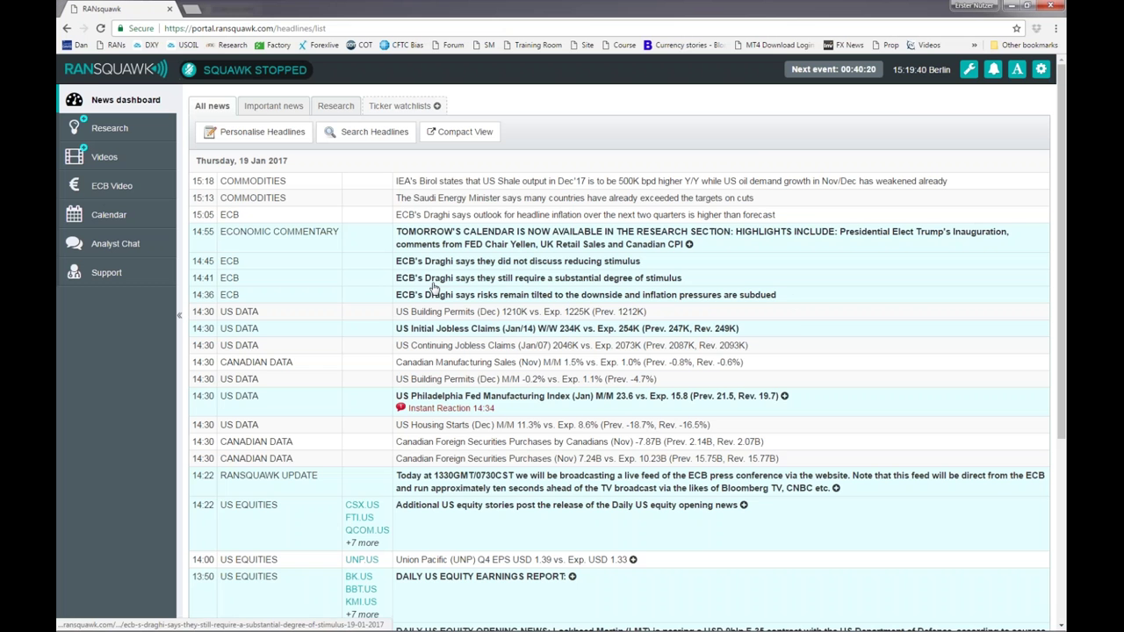
Step: Switch to the RANsquawk headlines in Chrome, reduce the browser window from full screen and move it aside
key(alt+Tab)
key(alt+Tab)
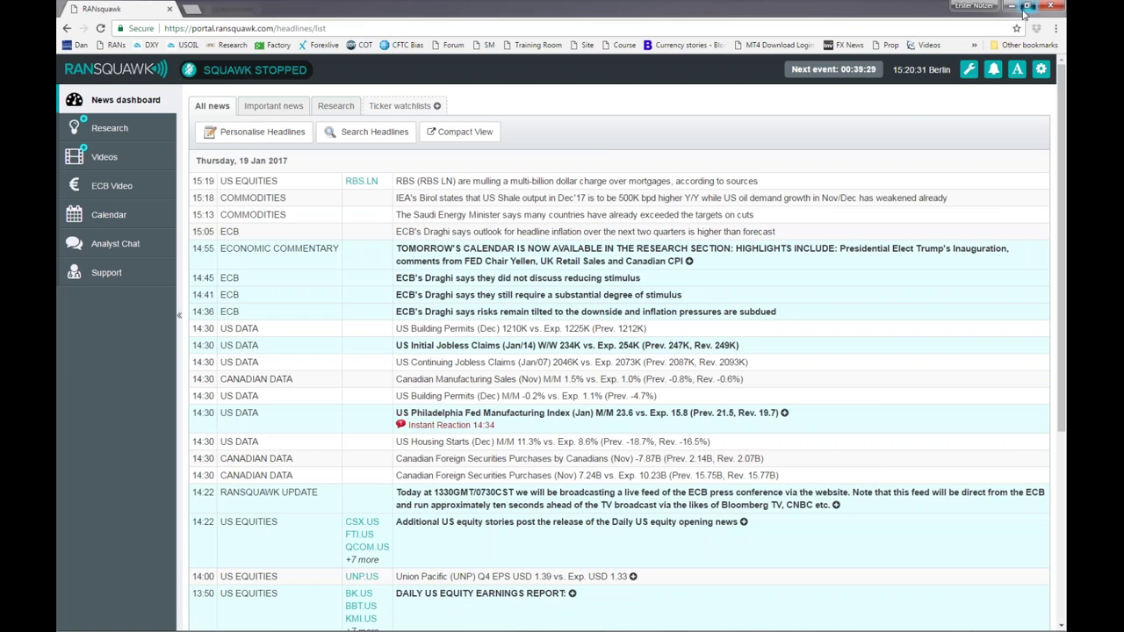
click(1023, 8)
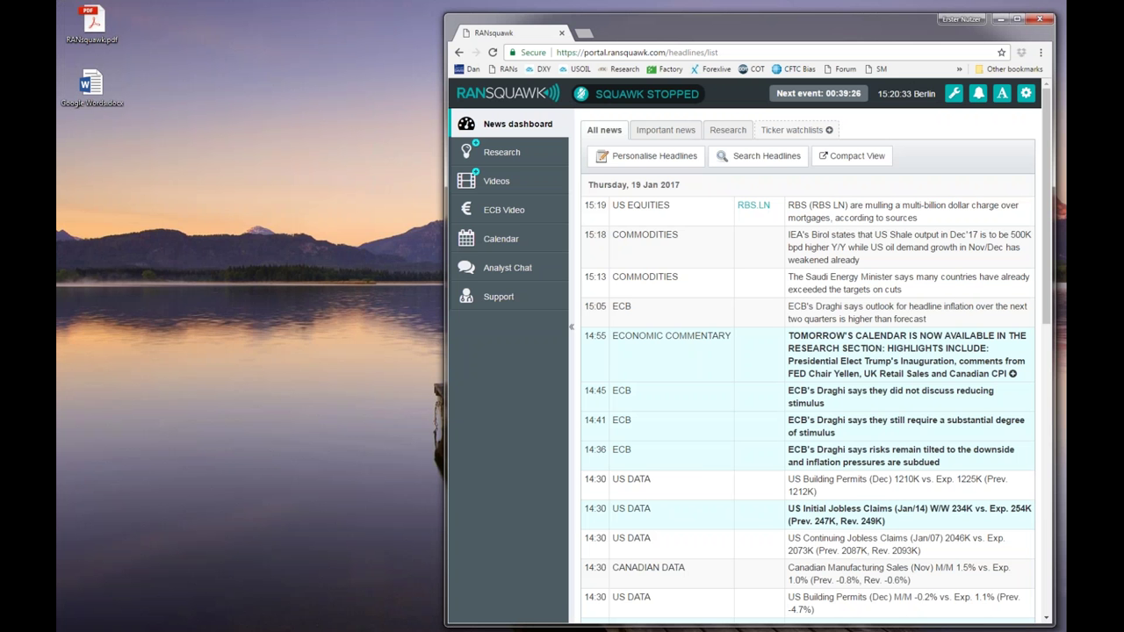
drag(878, 22, 572, 22)
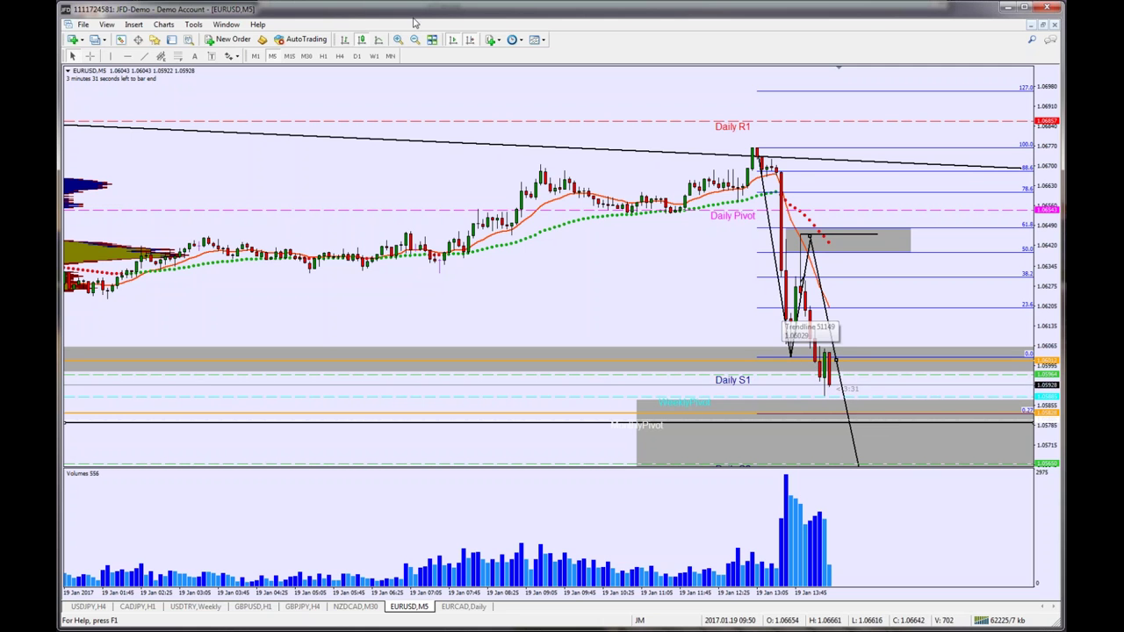
Step: Measure the latest EURUSD M5 candles near Daily S1 in MetaTrader and widen the visible price range to include Daily S2
click(90, 55)
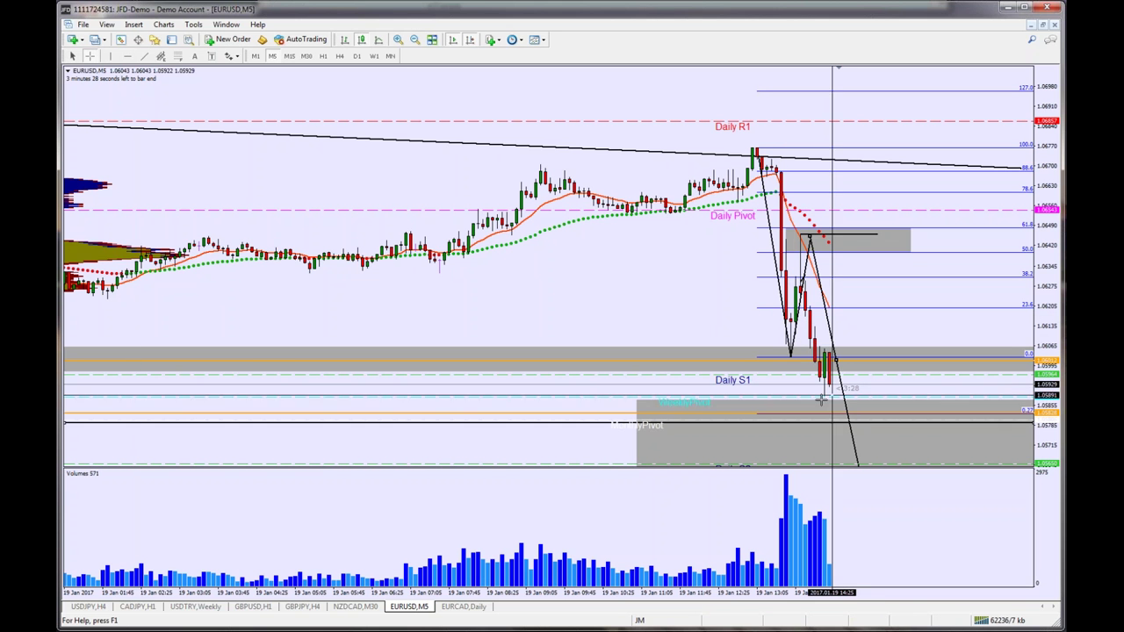
mouse_move(809, 366)
mouse_down()
mouse_move(827, 396)
mouse_move(825, 352)
mouse_up()
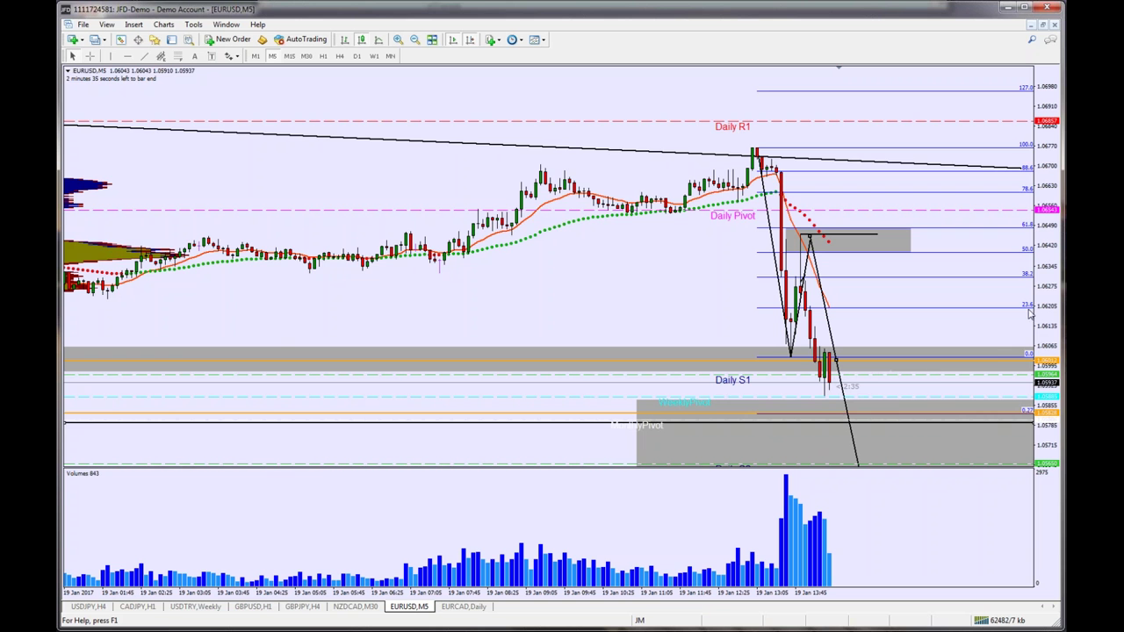
drag(1040, 313, 867, 446)
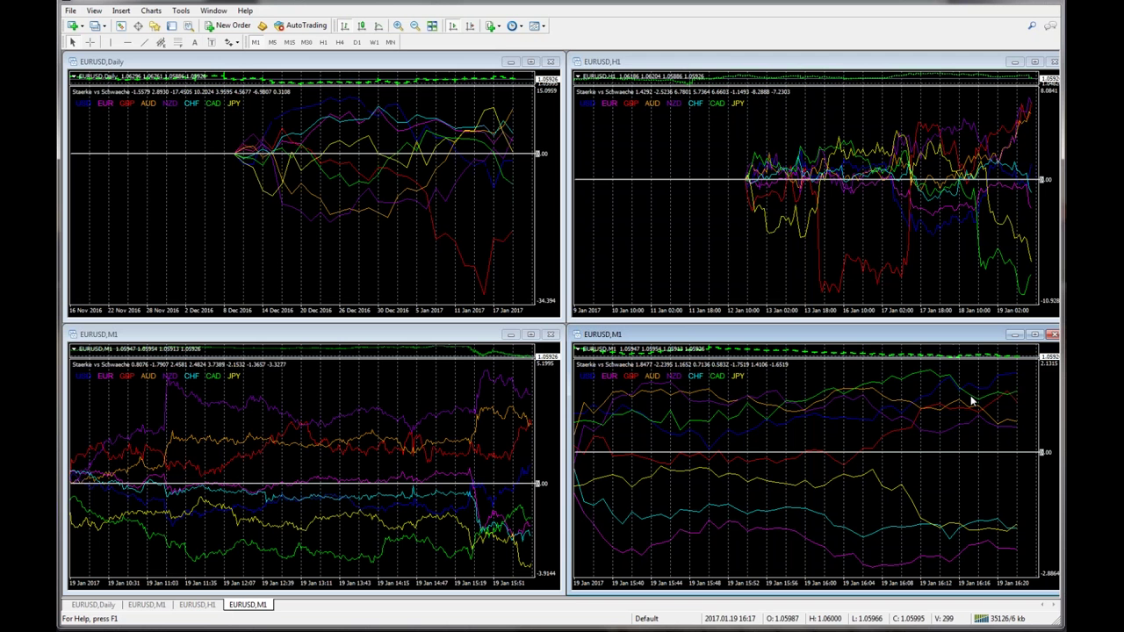
mouse_move(1016, 376)
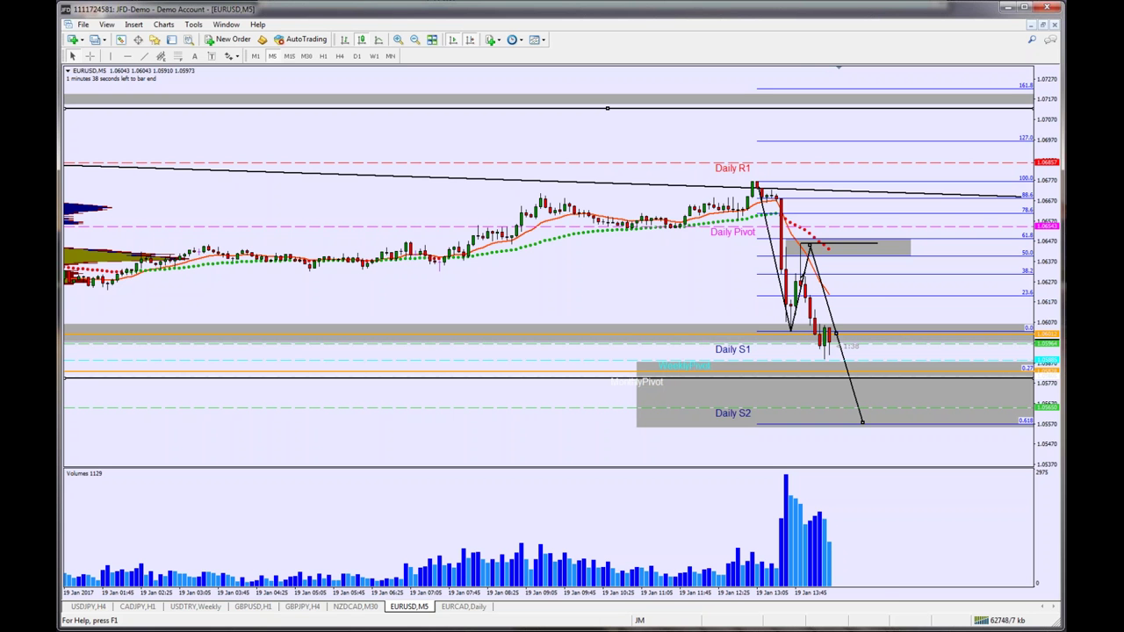
Step: Switch back to the PowerPoint presentation and go from slide 22 to slide 23, "Trader liegen in > 50% der Fälle richtig"
key(alt+Tab)
click(156, 318)
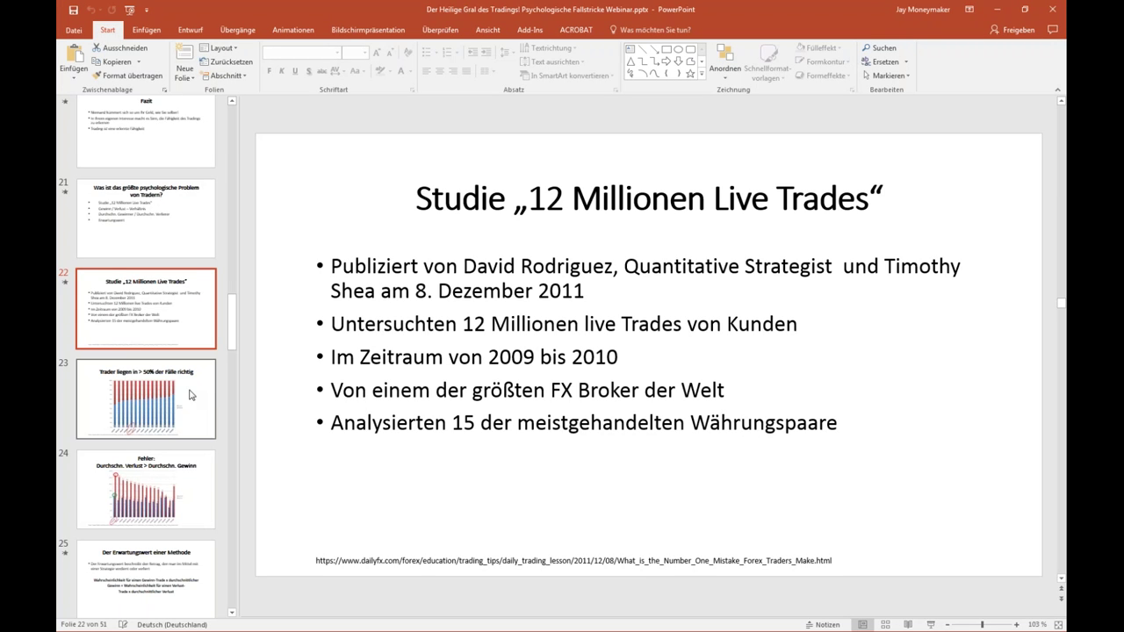
click(182, 396)
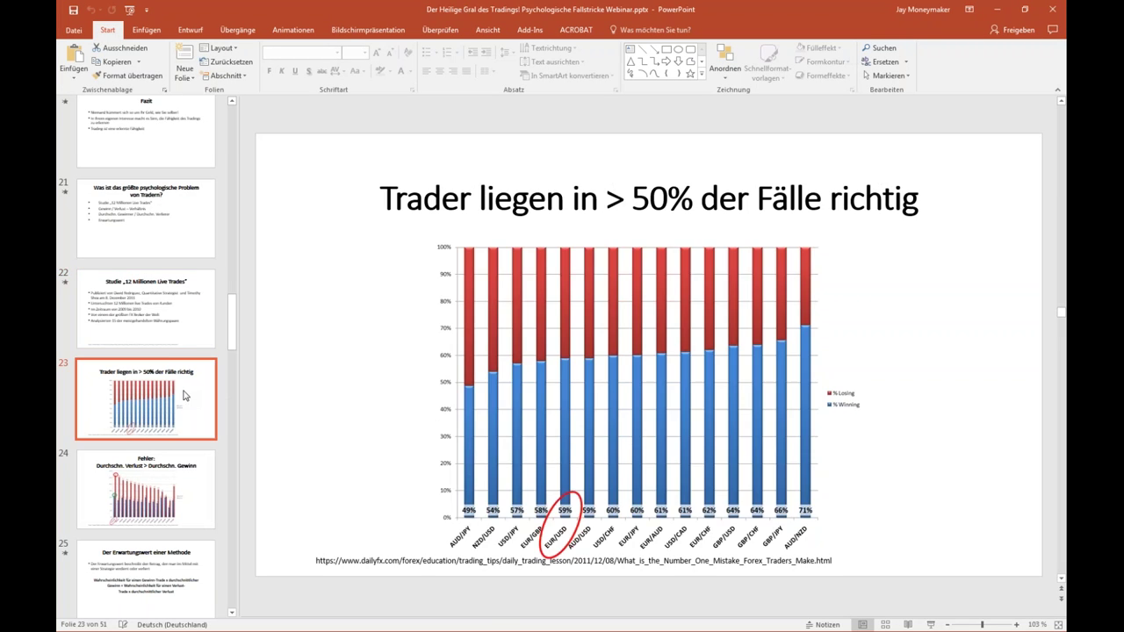